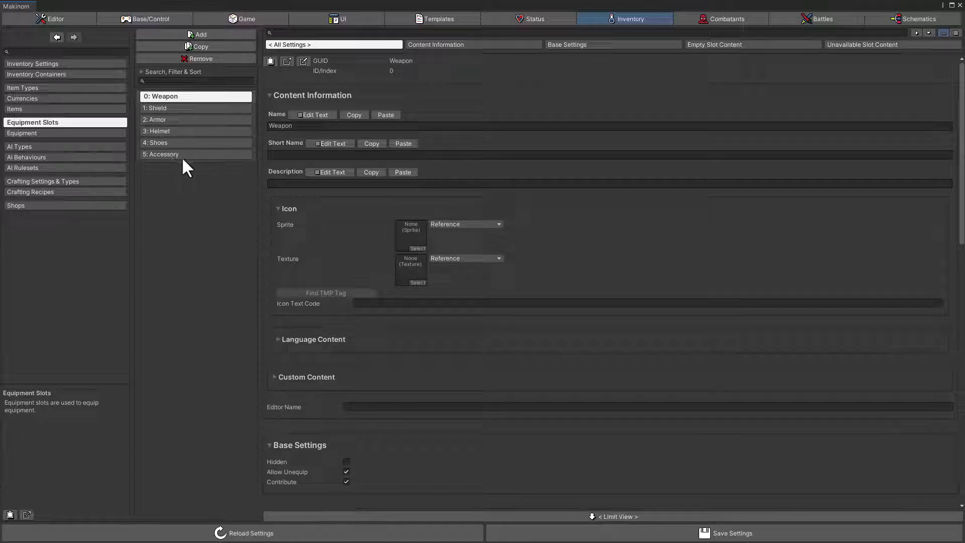
Step: Open the Helmet equipment slot and scroll through its content, base, empty and unavailable slot settings
click(170, 130)
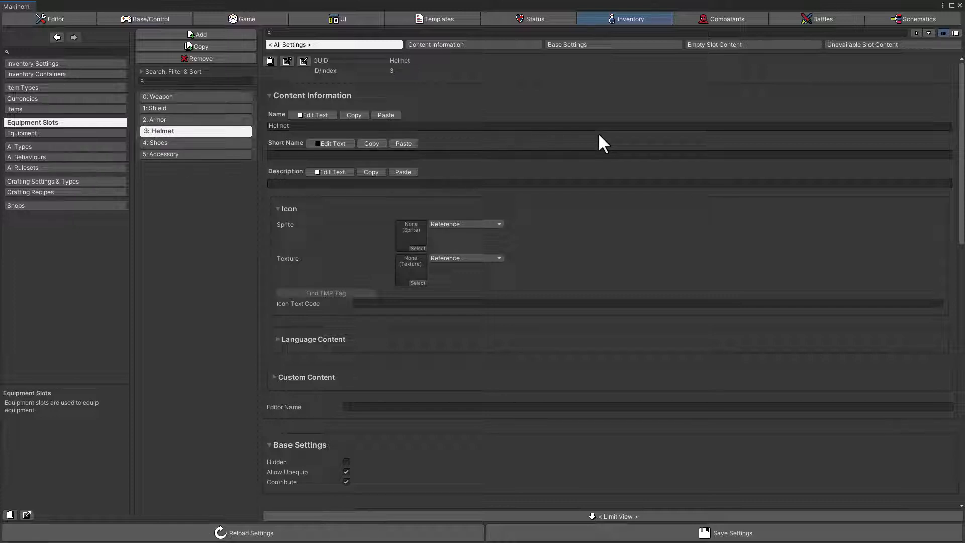
scroll(599, 135, down, 9)
scroll(599, 135, down, 3)
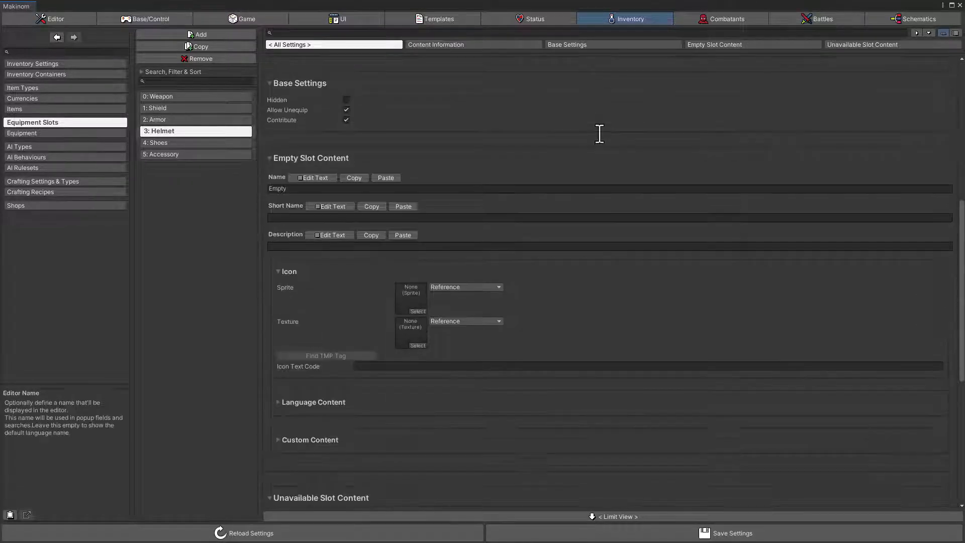
scroll(599, 134, down, 10)
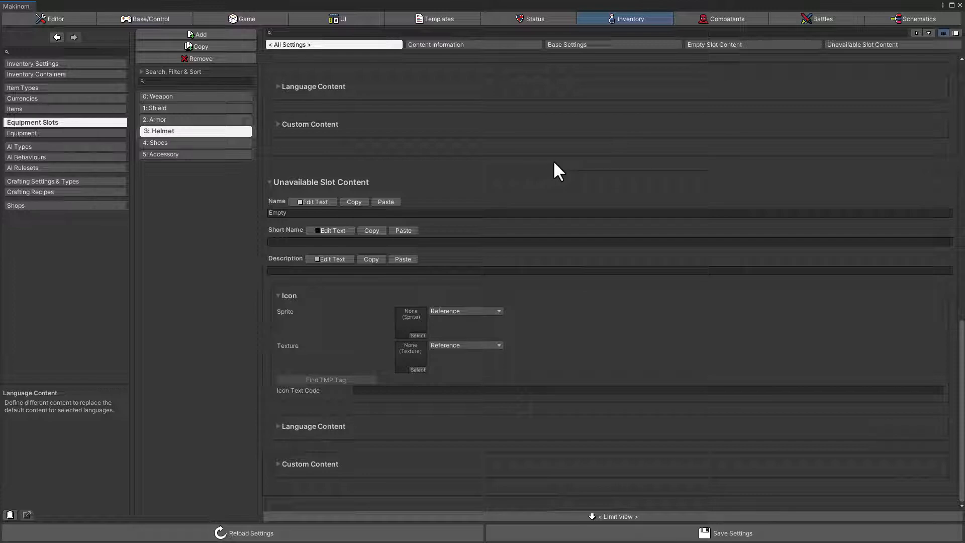
scroll(684, 174, up, 18)
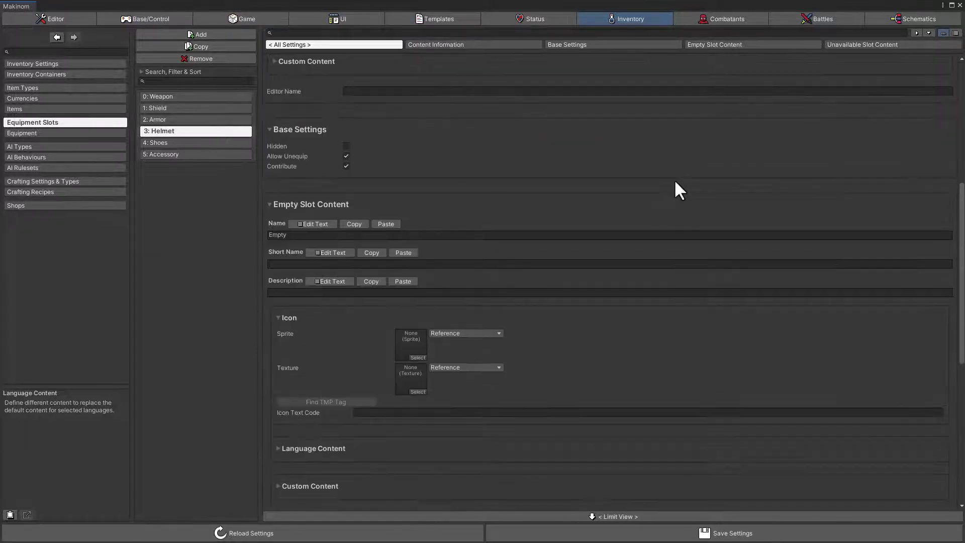
scroll(672, 183, up, 3)
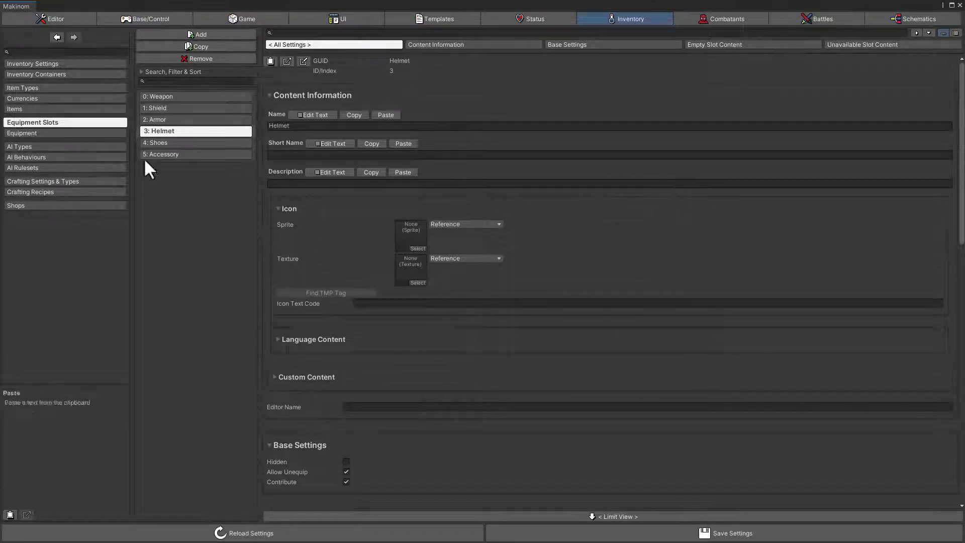
Step: In Equipment, rename the default equipment entry to Helmet A
click(31, 132)
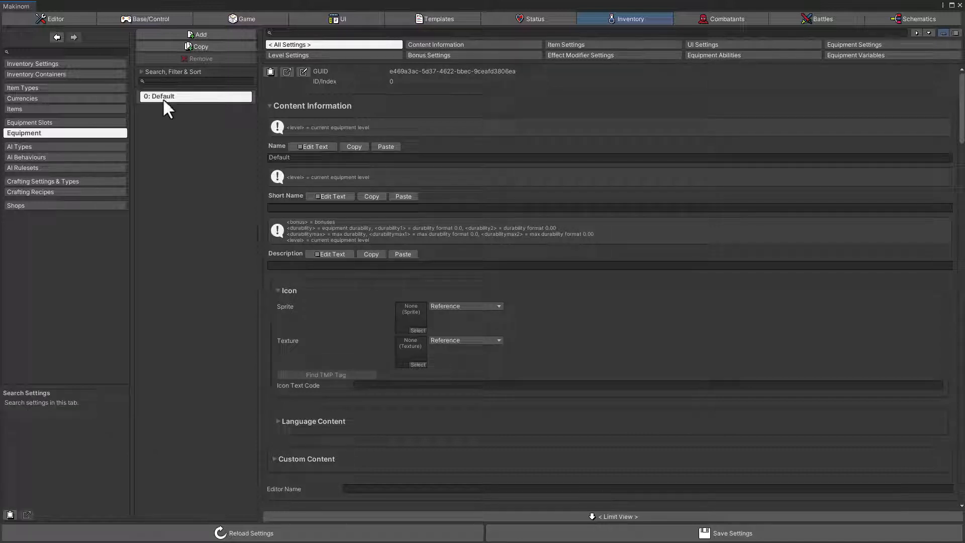
click(313, 147)
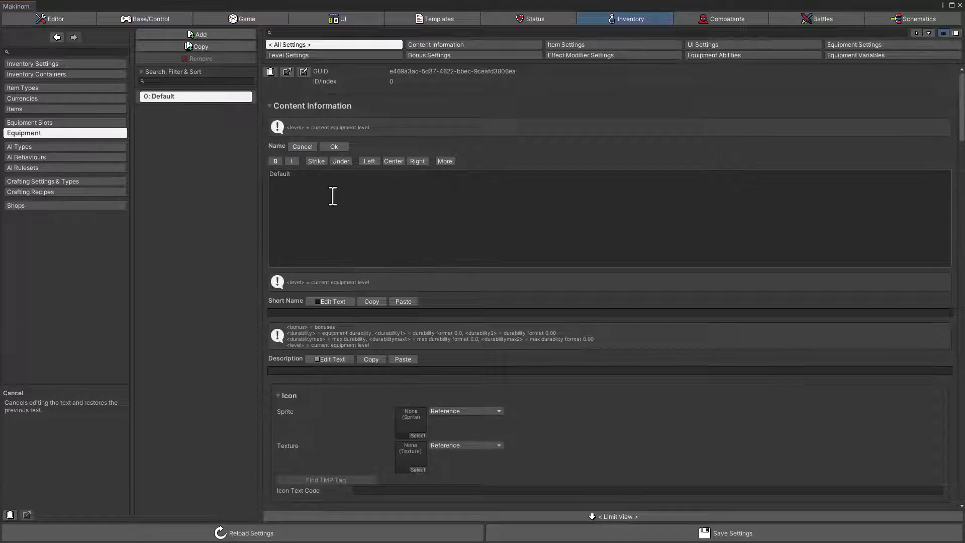
click(304, 178)
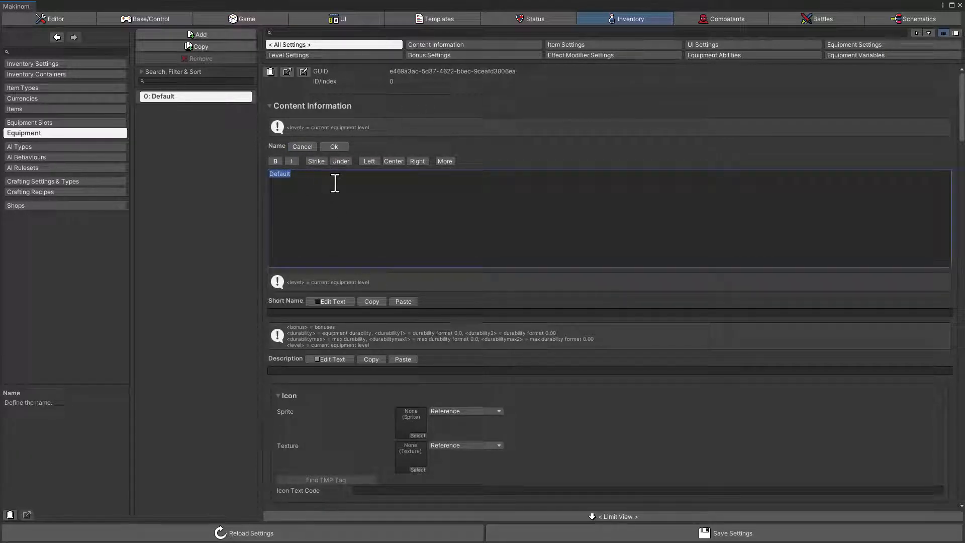
text(Hel)
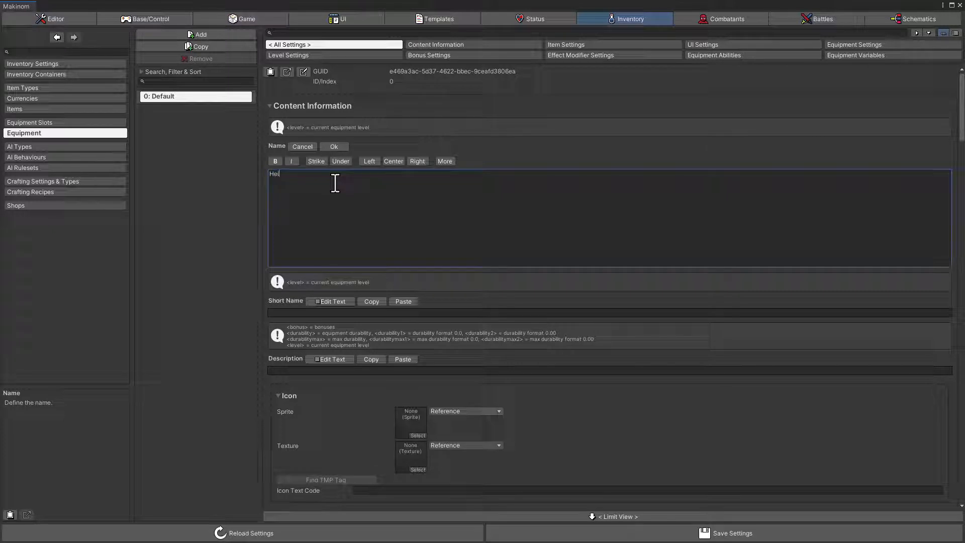
text(met A)
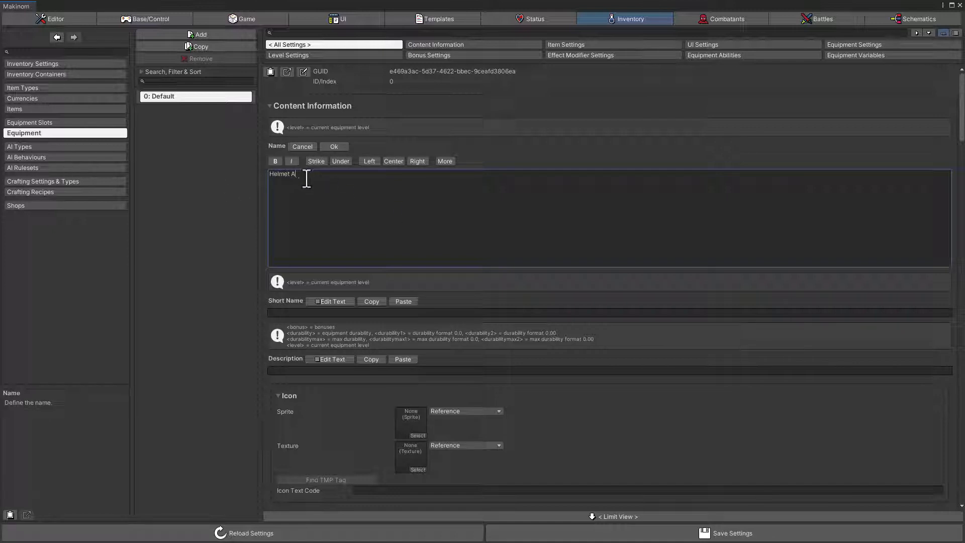
click(332, 145)
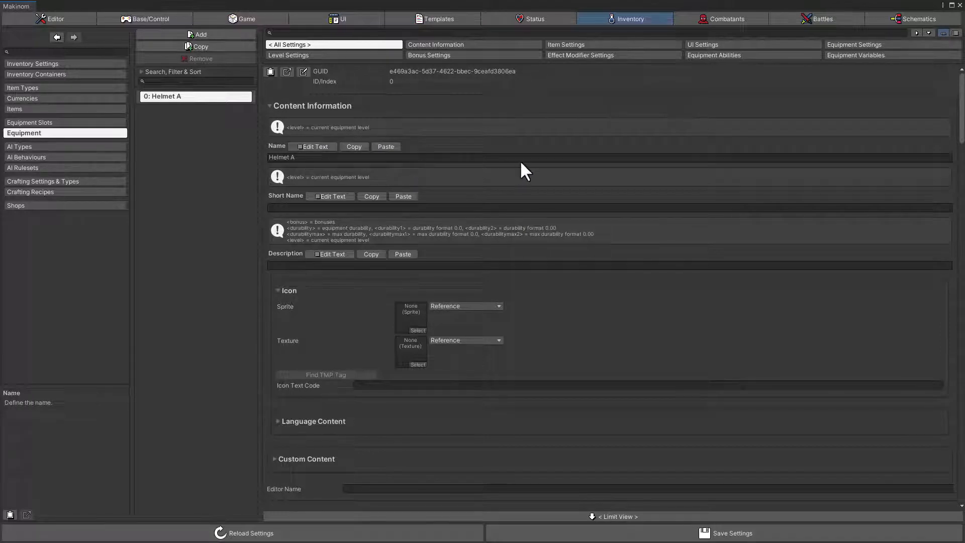
Step: Browse the Helmet A equipment's Content Information and Item Settings, including price and prefab settings
scroll(520, 160, down, 2)
scroll(520, 158, up, 2)
click(491, 44)
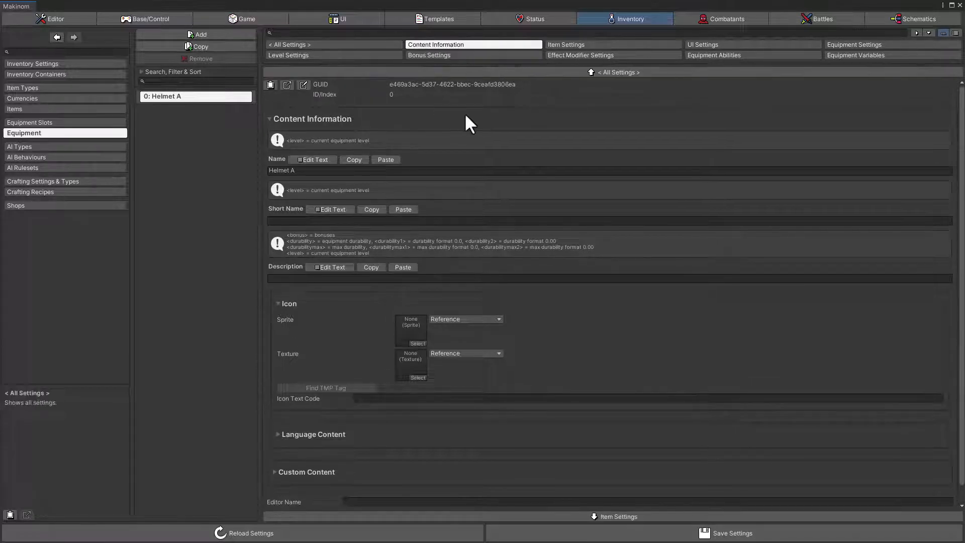
scroll(517, 237, down, 2)
scroll(516, 237, up, 2)
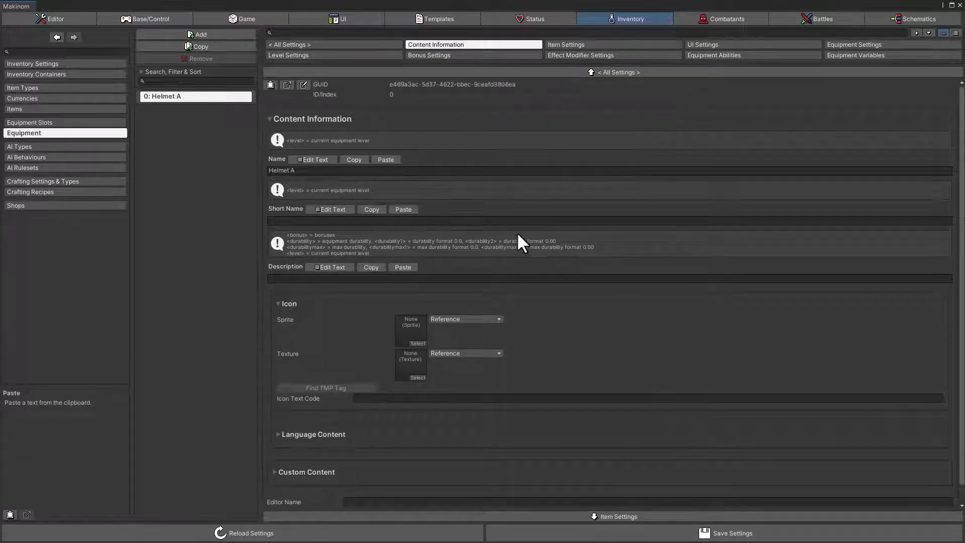
click(596, 44)
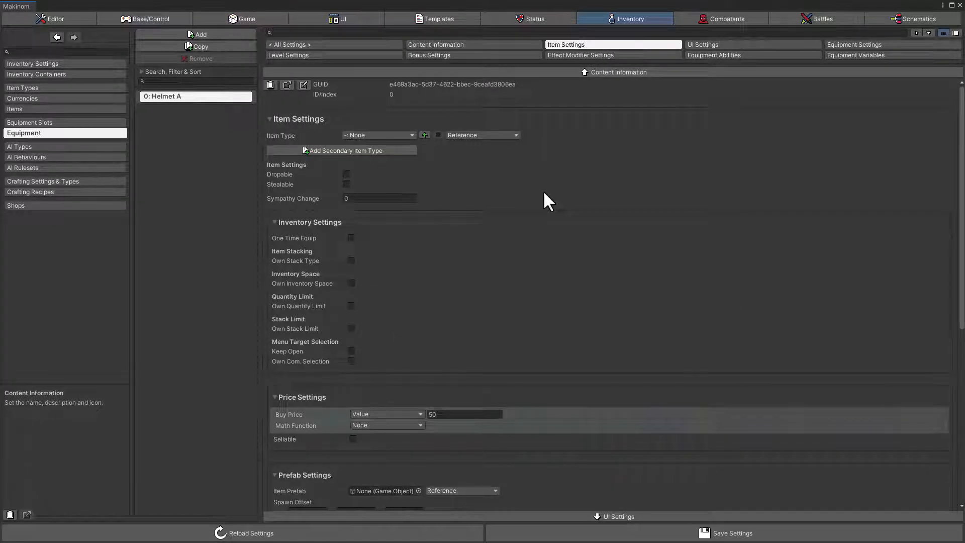
scroll(544, 193, down, 6)
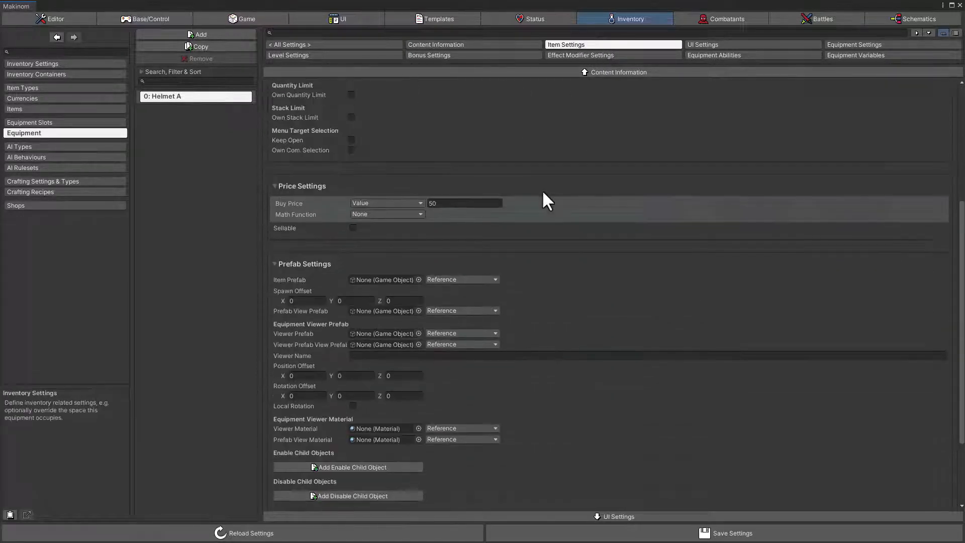
scroll(547, 201, down, 1)
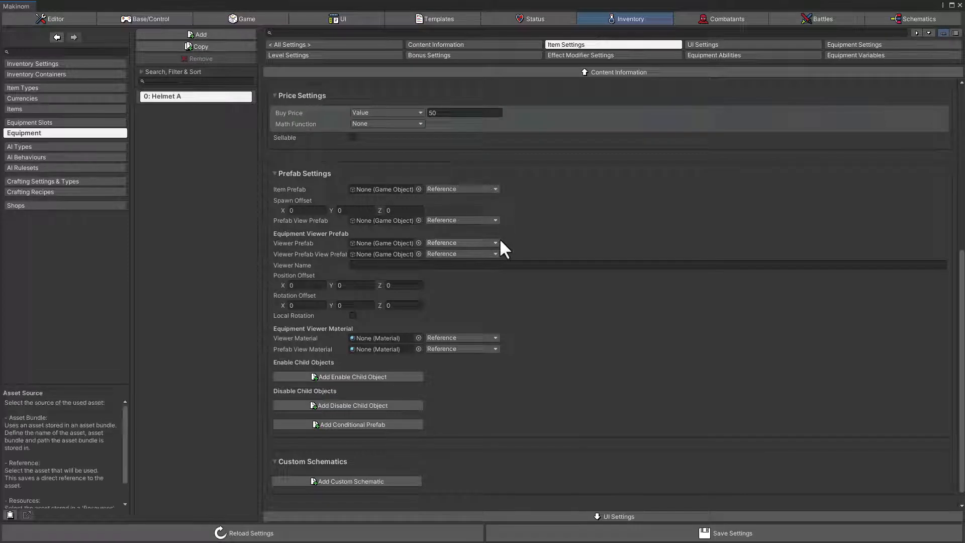
mouse_move(500, 240)
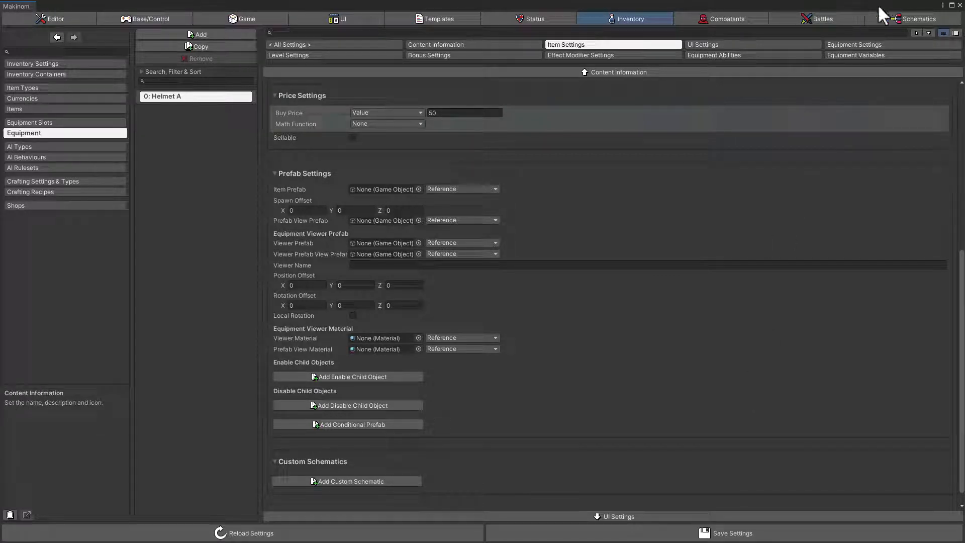
Step: Switch to the Unity editor, open the P_Player prefab and enable its Helmet_A child object
drag(880, 1, 32, 367)
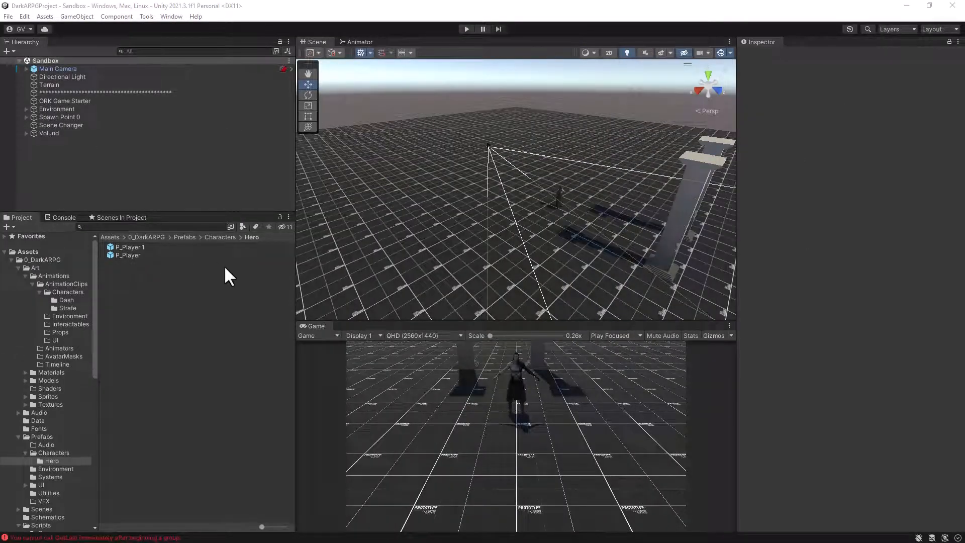
double_click(128, 255)
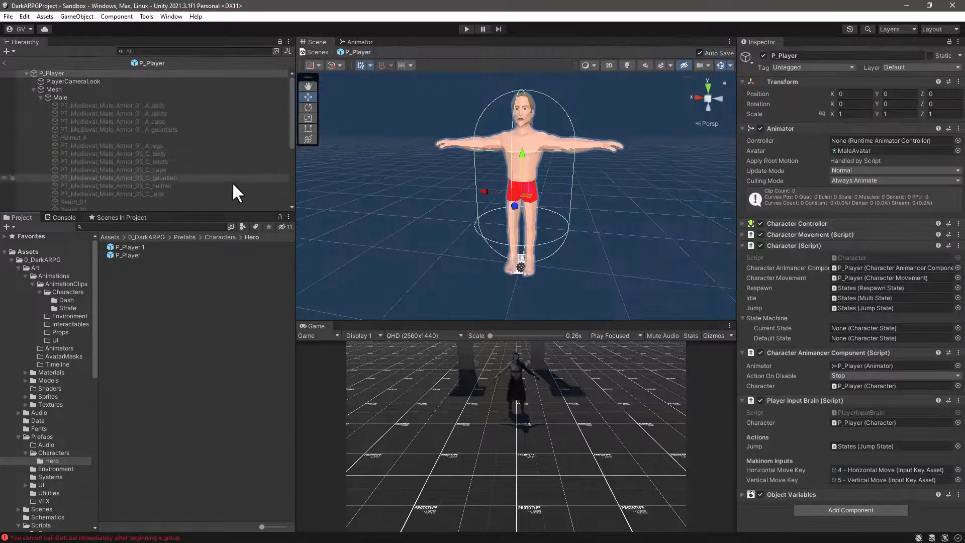
drag(213, 208, 199, 331)
click(74, 137)
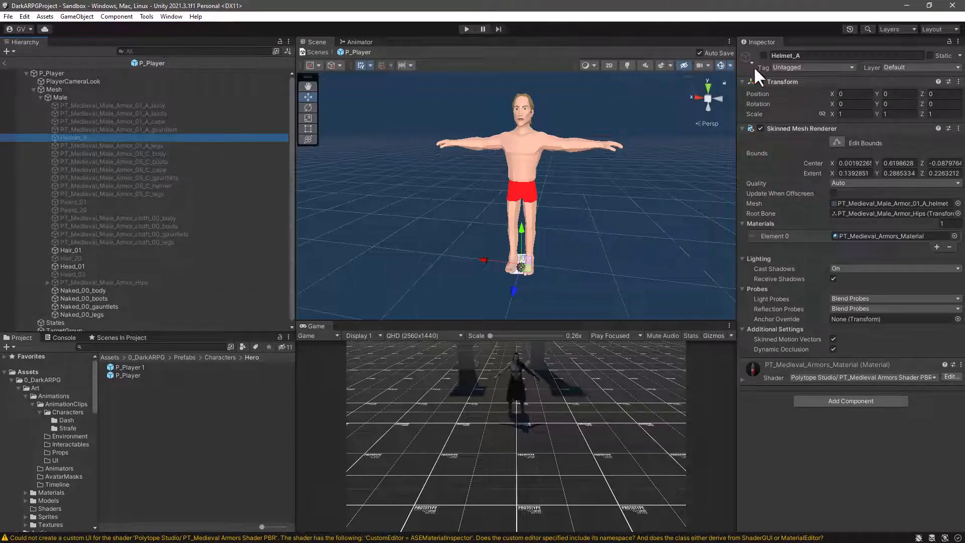
click(763, 55)
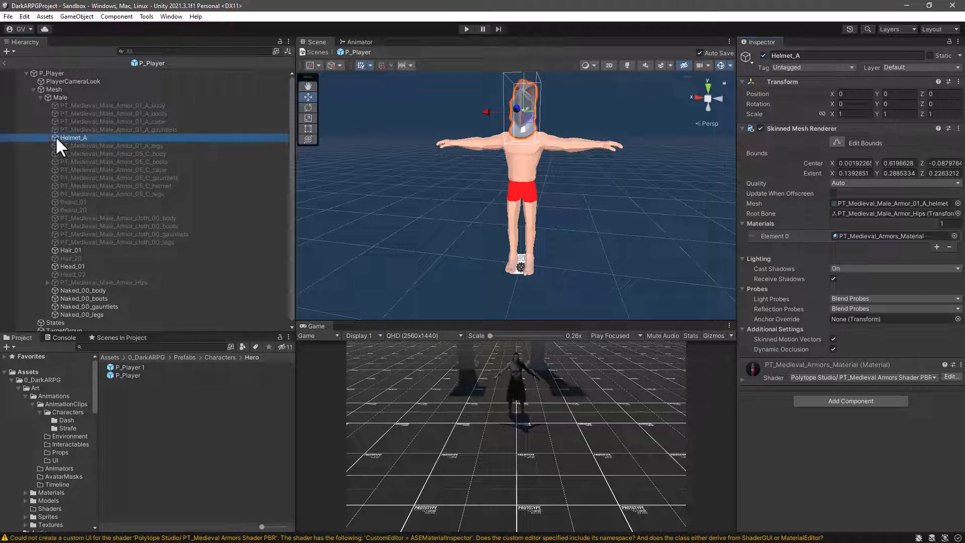
Step: Save Helmet_A as a prefab in the Hero folder and inspect the helmet mesh asset it uses
drag(55, 136, 151, 421)
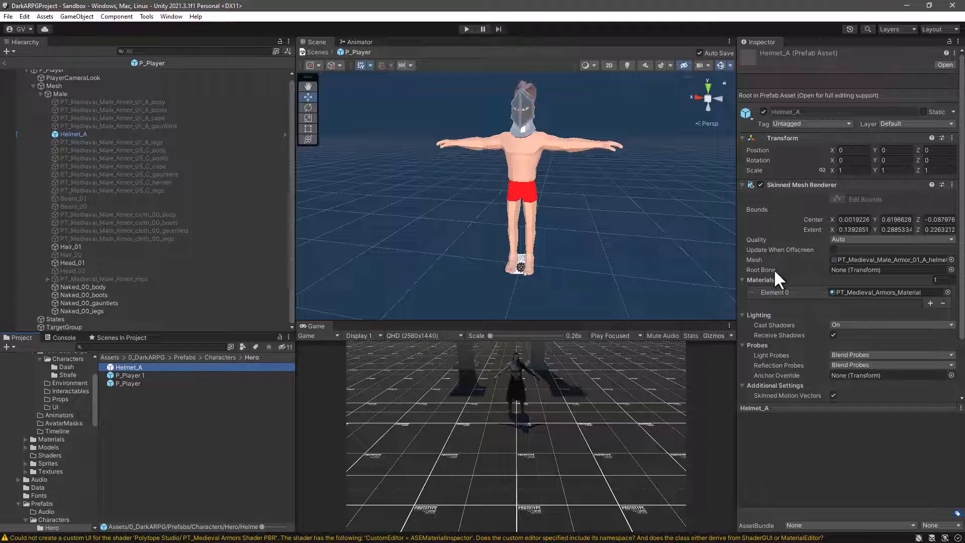
click(848, 259)
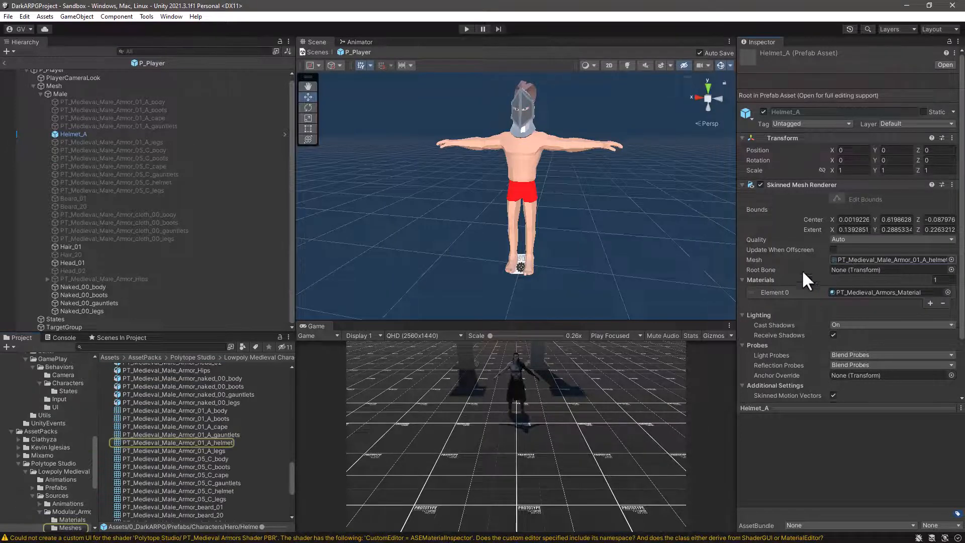
click(207, 442)
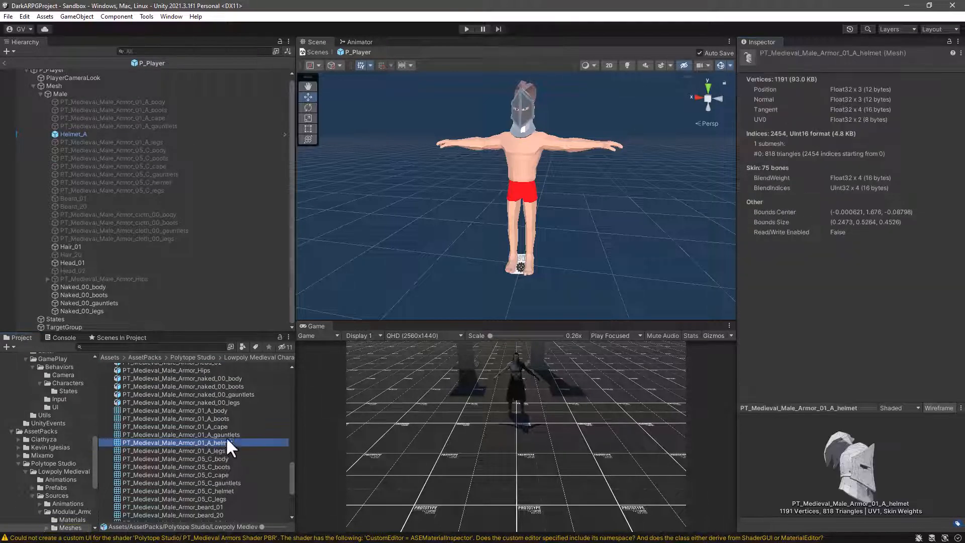
drag(895, 470, 862, 465)
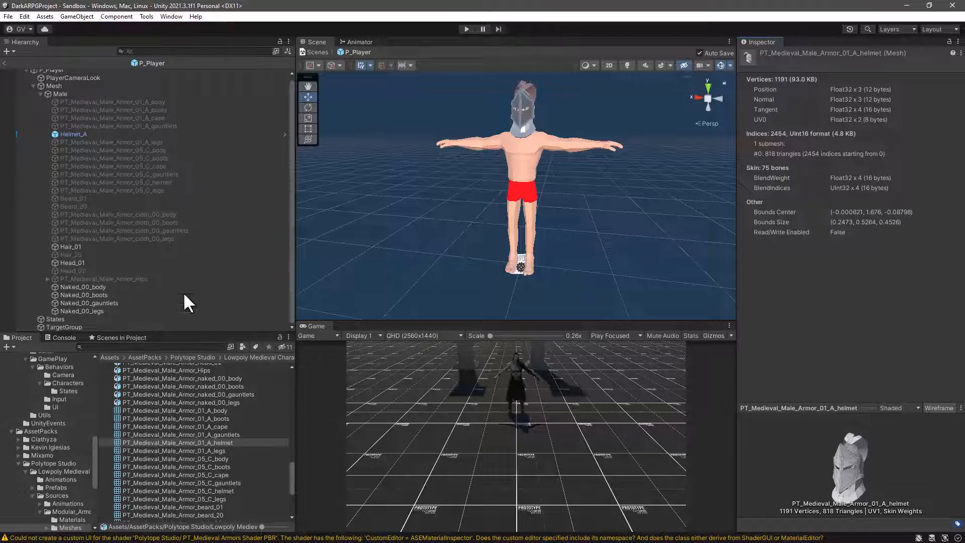
Step: Disable Helmet_A in P_Player, unpack its prefab instance, and exit prefab editing
click(112, 136)
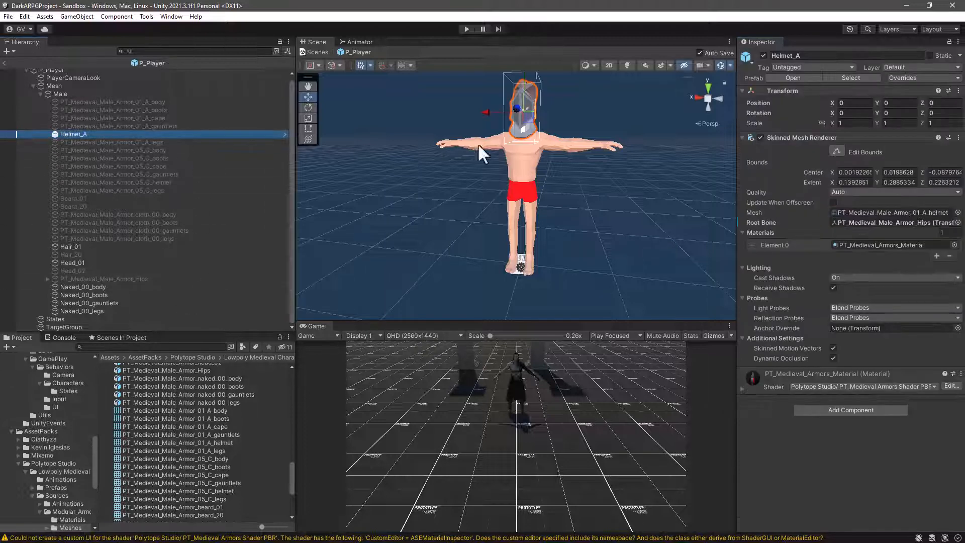
click(763, 55)
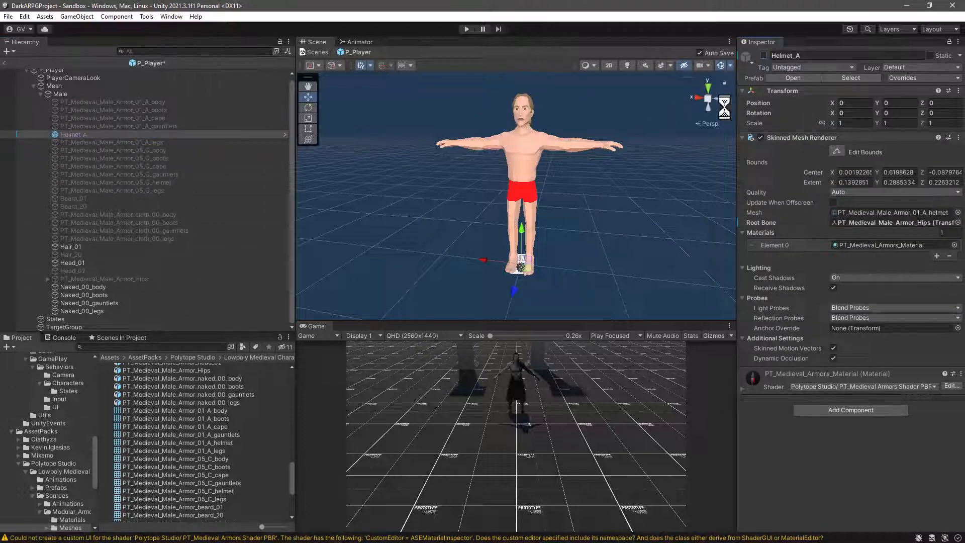
right_click(74, 134)
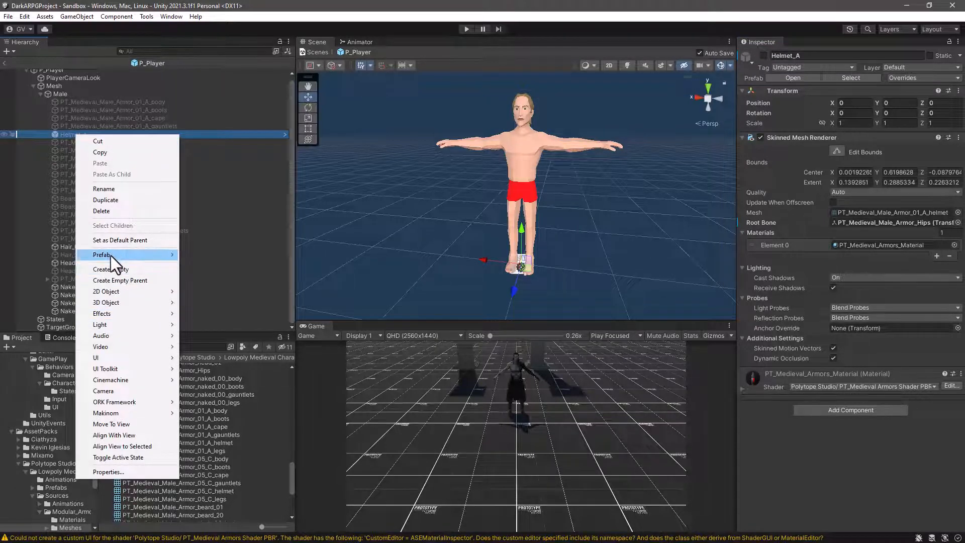
mouse_move(111, 255)
click(211, 299)
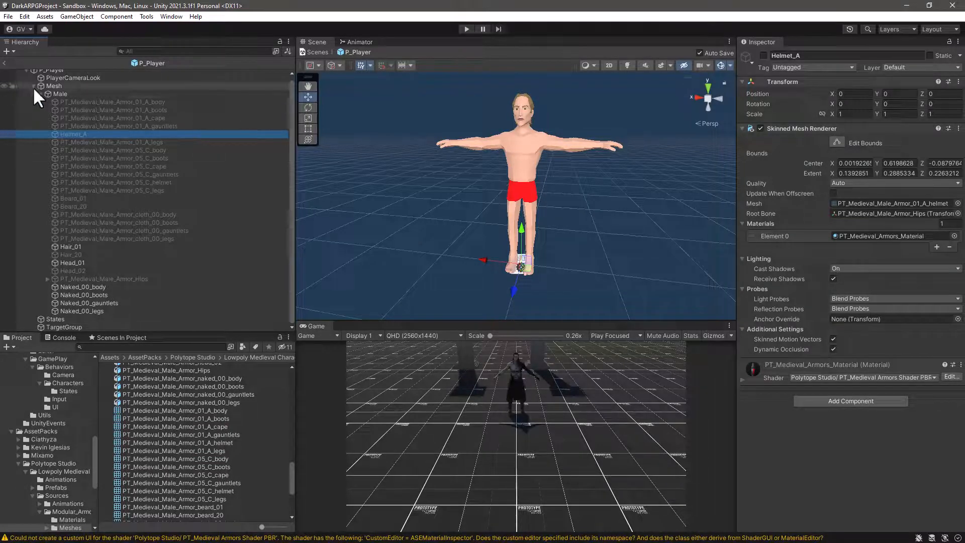
click(5, 64)
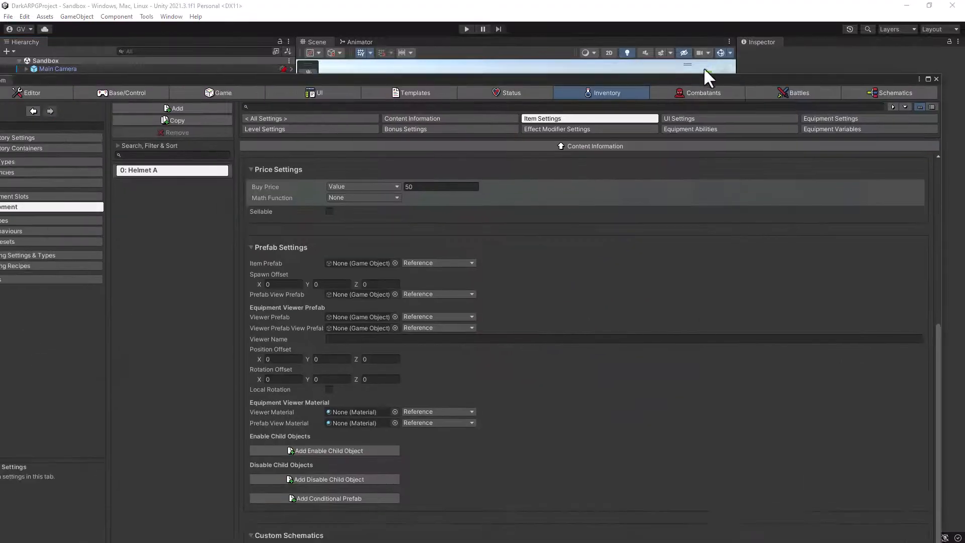
Step: Return to Makinom and review the Helmet A equipment's UI Settings and Equipment Settings
drag(704, 67, 647, 27)
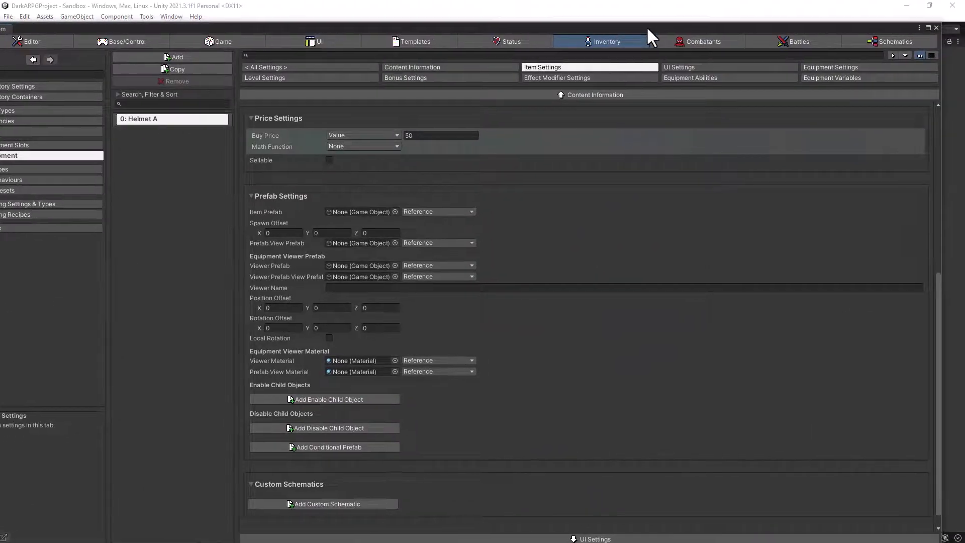
click(929, 28)
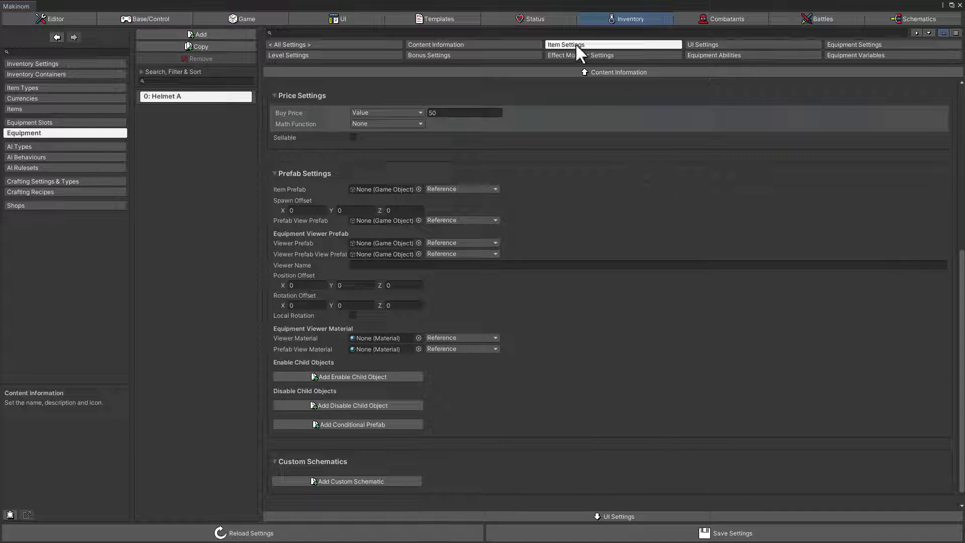
click(718, 41)
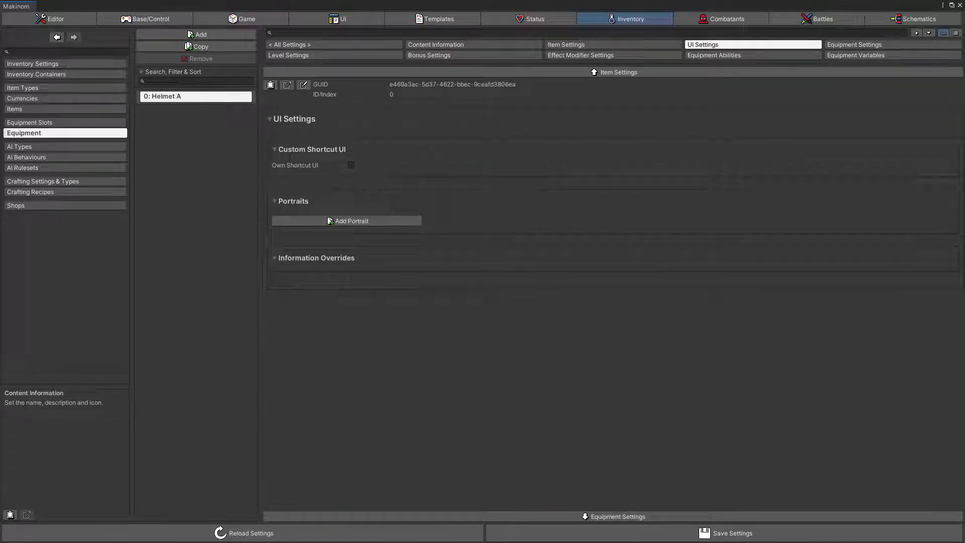
click(879, 46)
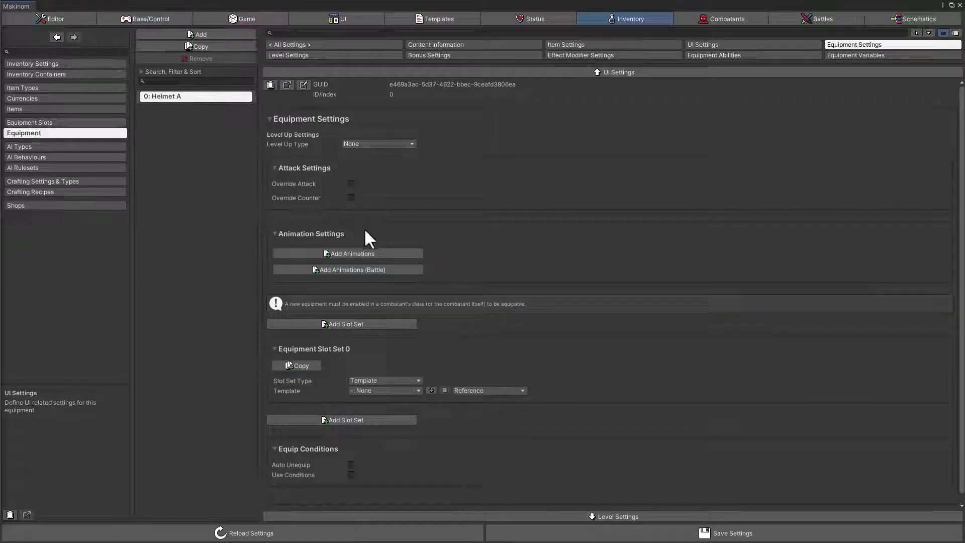
scroll(536, 257, down, 1)
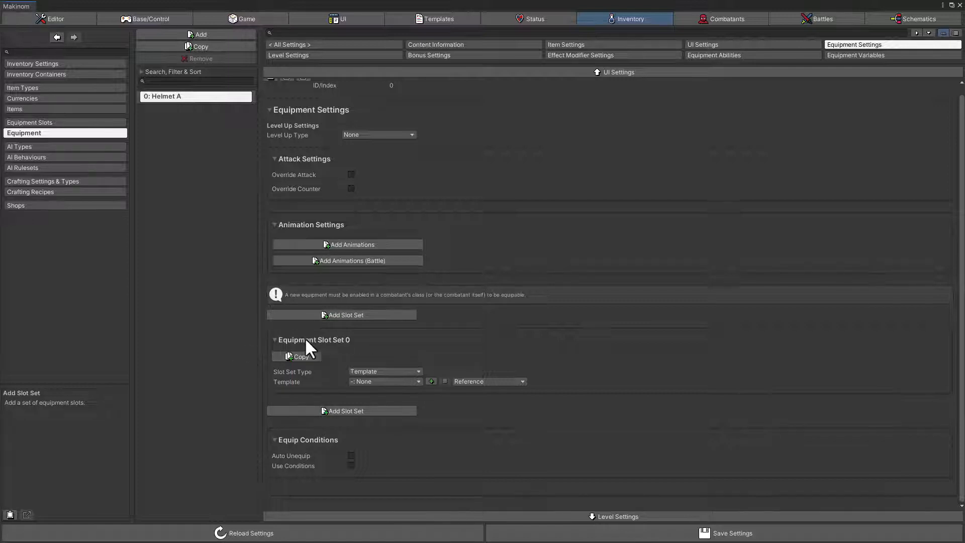
Step: Change the Helmet A equipment slot set type to Custom
scroll(305, 336, up, 1)
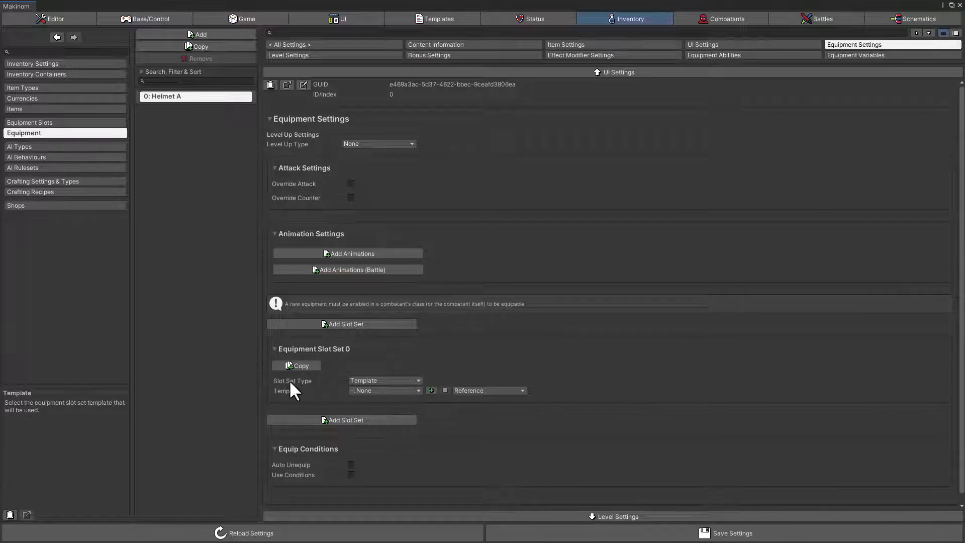
click(391, 380)
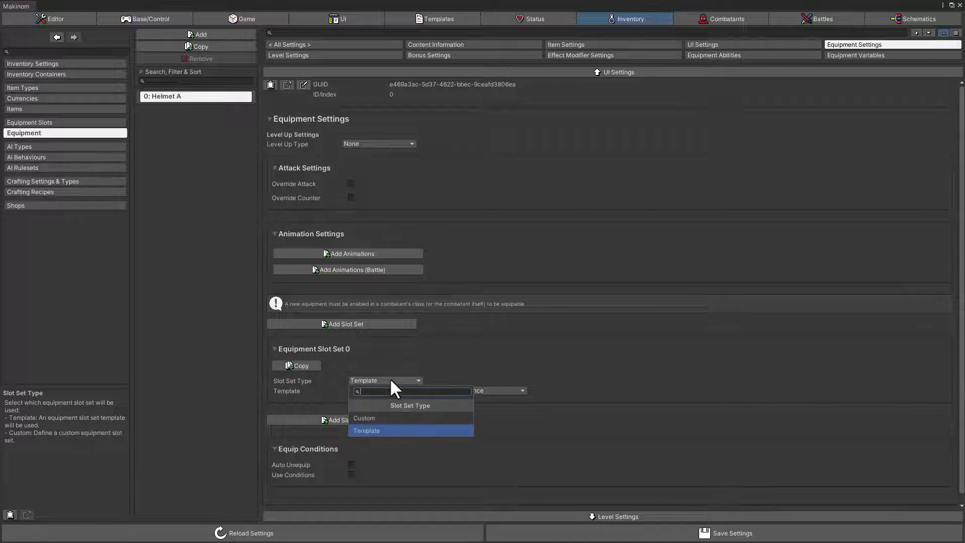
click(370, 415)
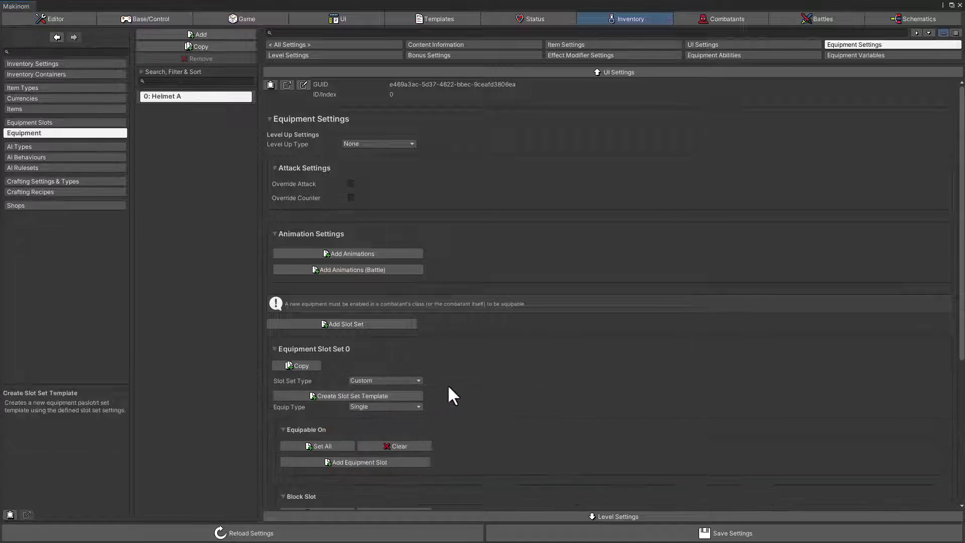
Step: Add an Equipable On equipment slot to Helmet A's slot set and set it to 3: Helmet
scroll(467, 384, down, 3)
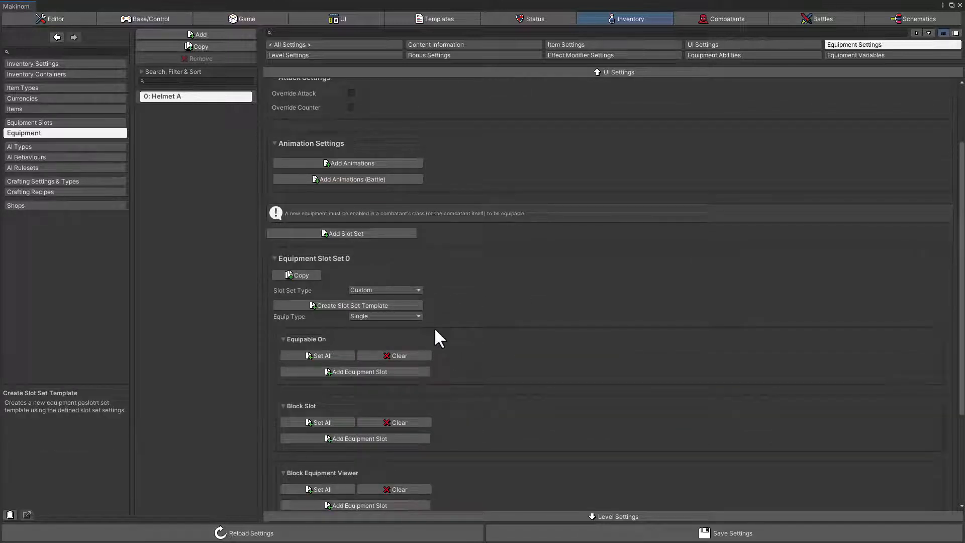
click(296, 318)
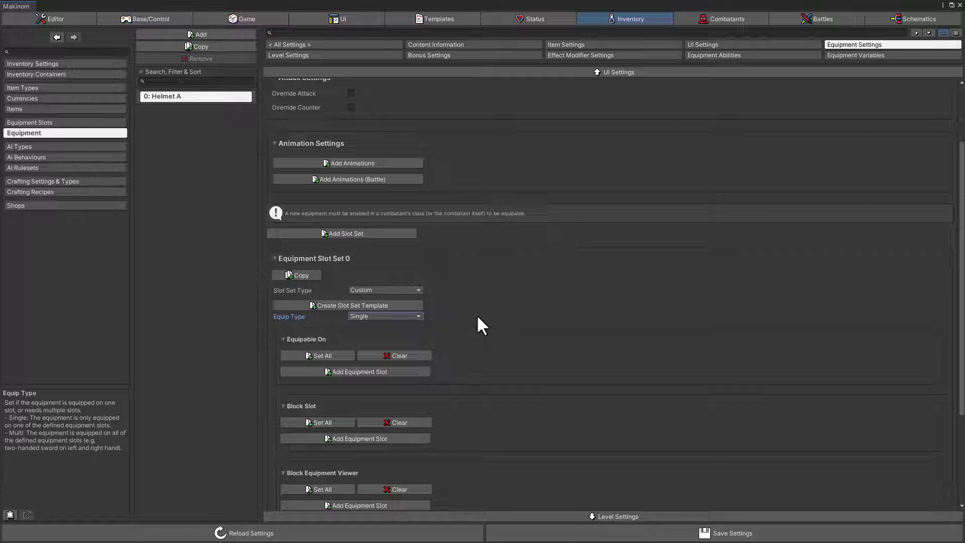
scroll(477, 315, down, 4)
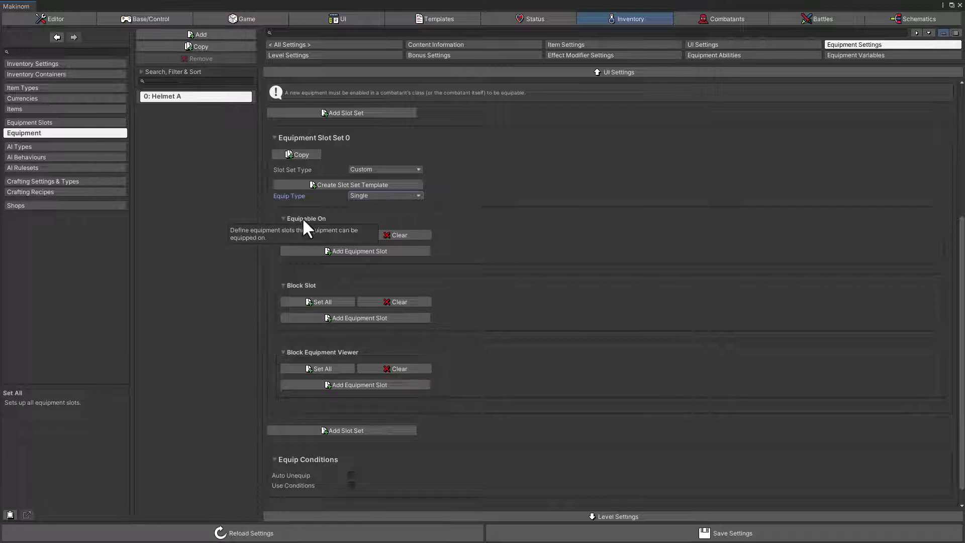
click(355, 251)
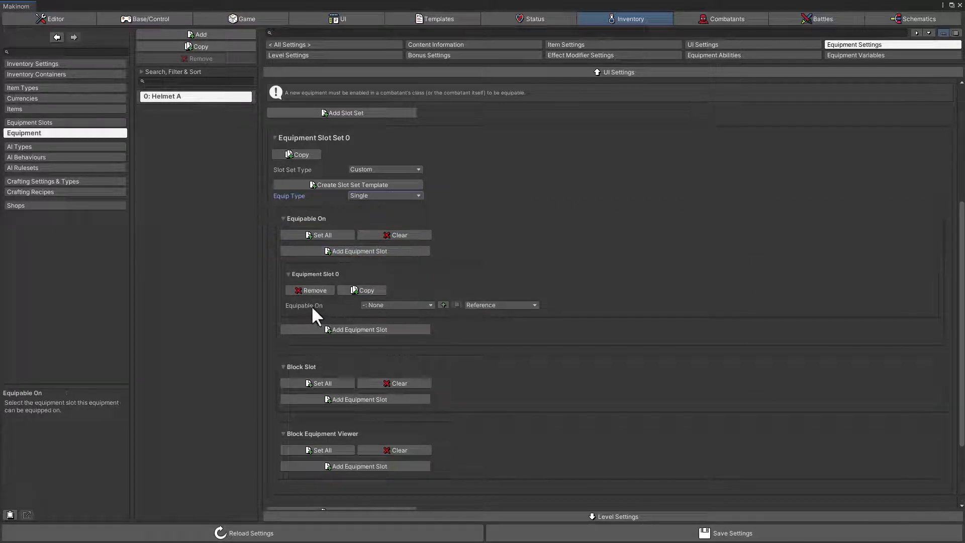
click(402, 303)
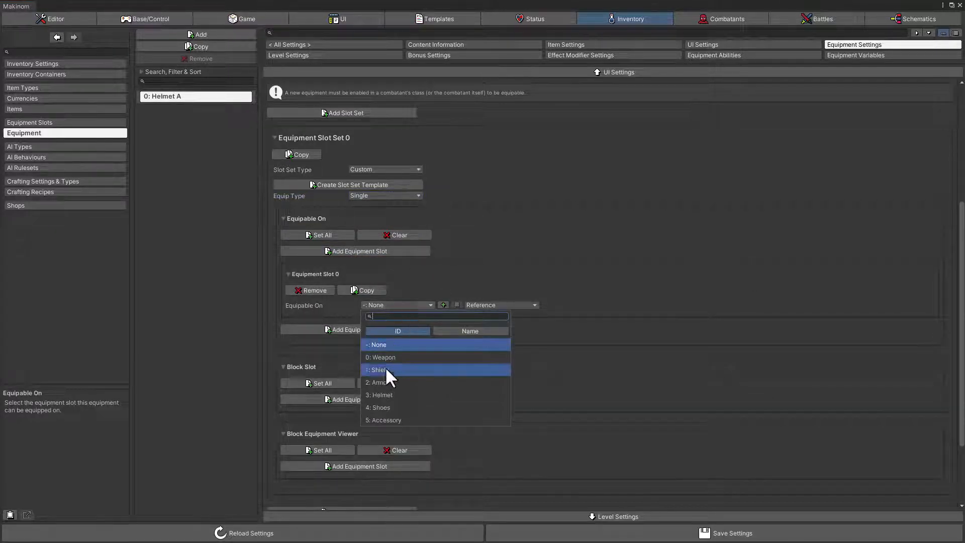
click(377, 394)
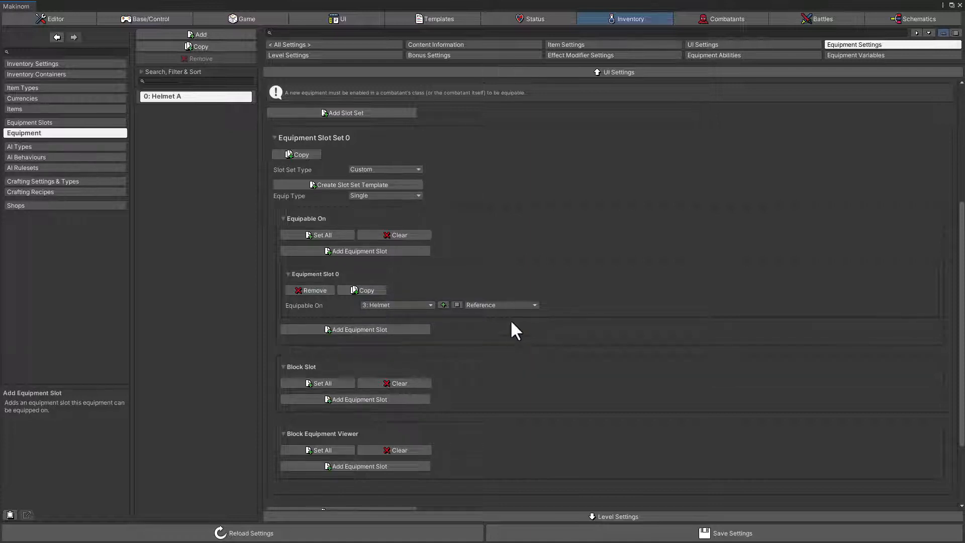
Step: Open Helmet A's Level Settings and save the Makinom settings
scroll(511, 322, up, 5)
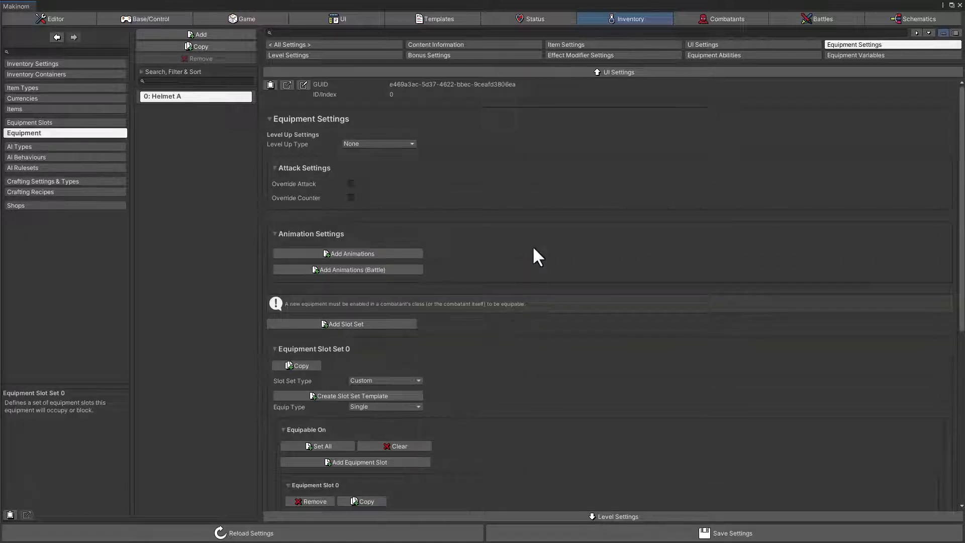
click(305, 53)
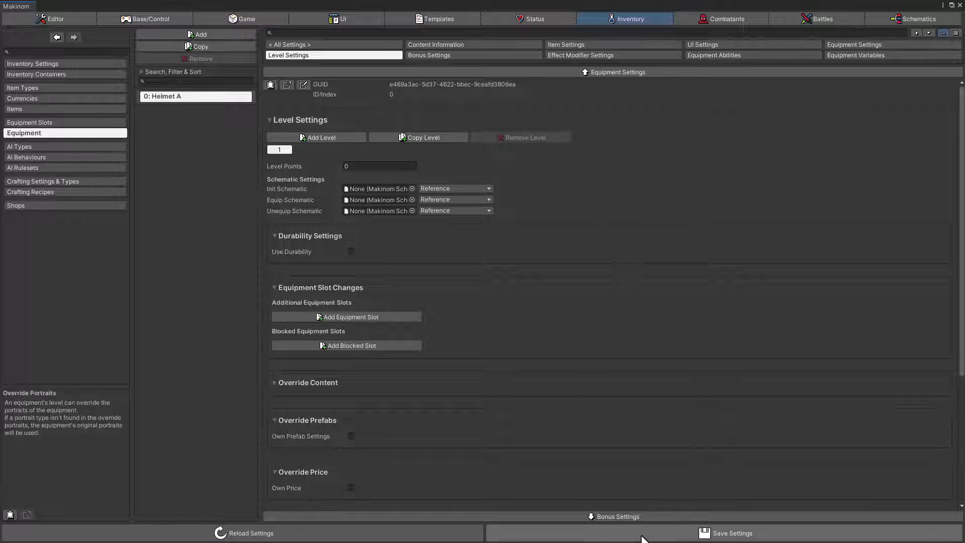
click(638, 536)
click(637, 537)
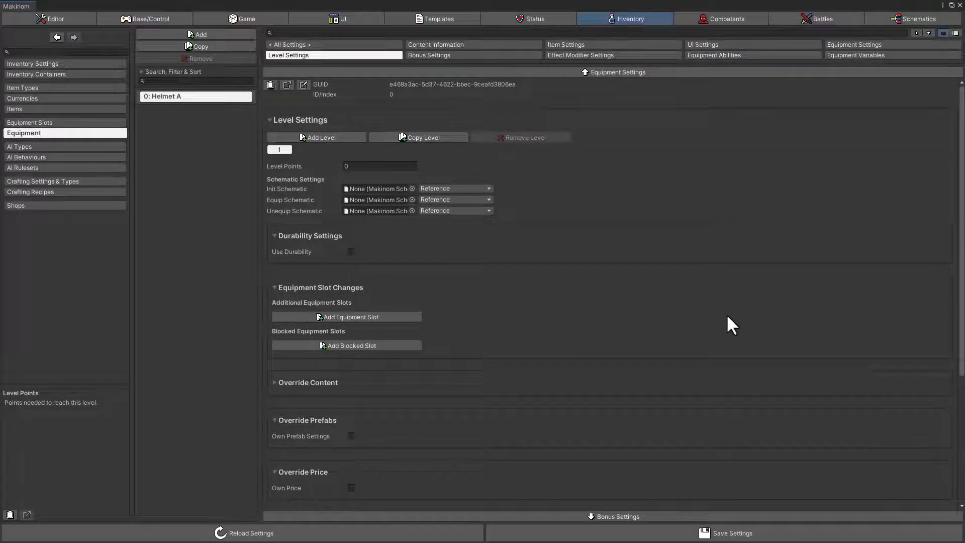
Step: Open the Inventory & Equipment settings of the Player combatant
click(727, 23)
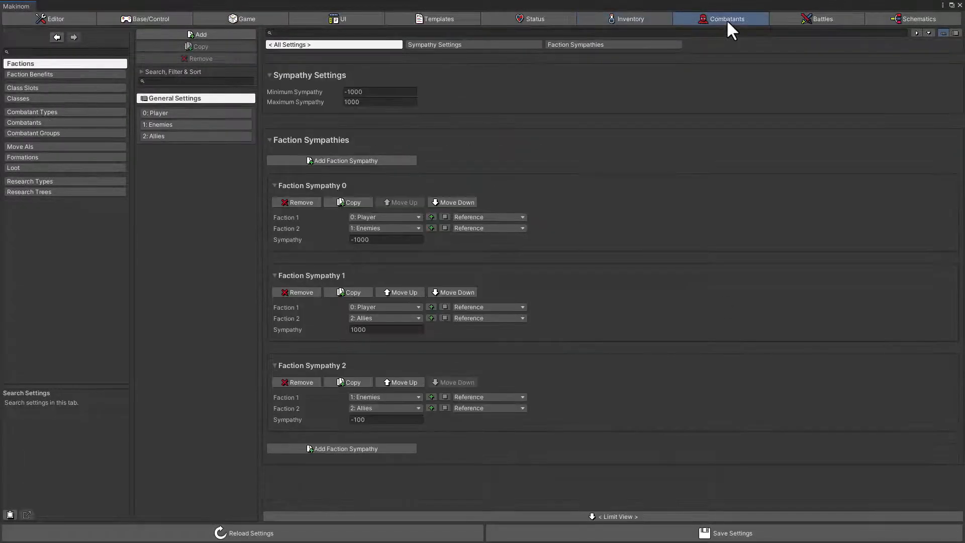
click(41, 123)
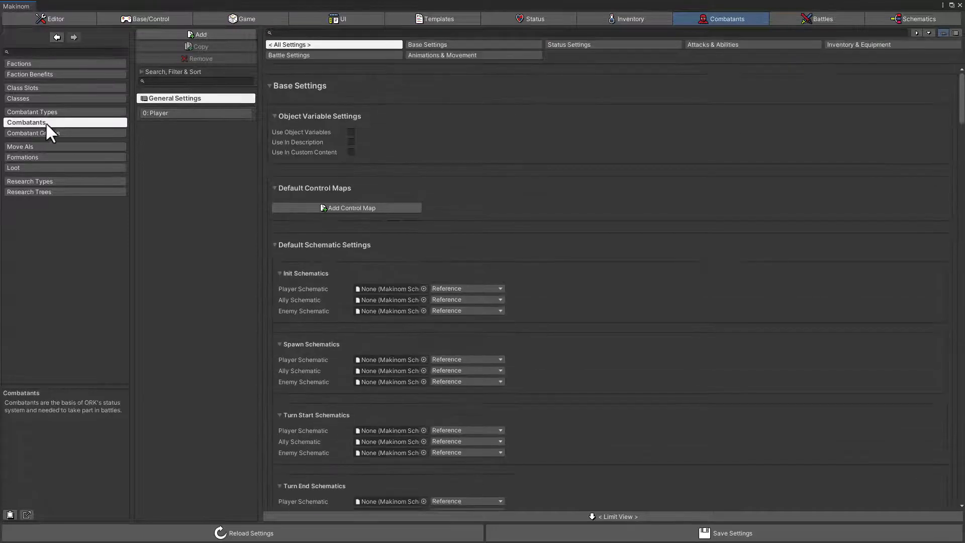
click(169, 114)
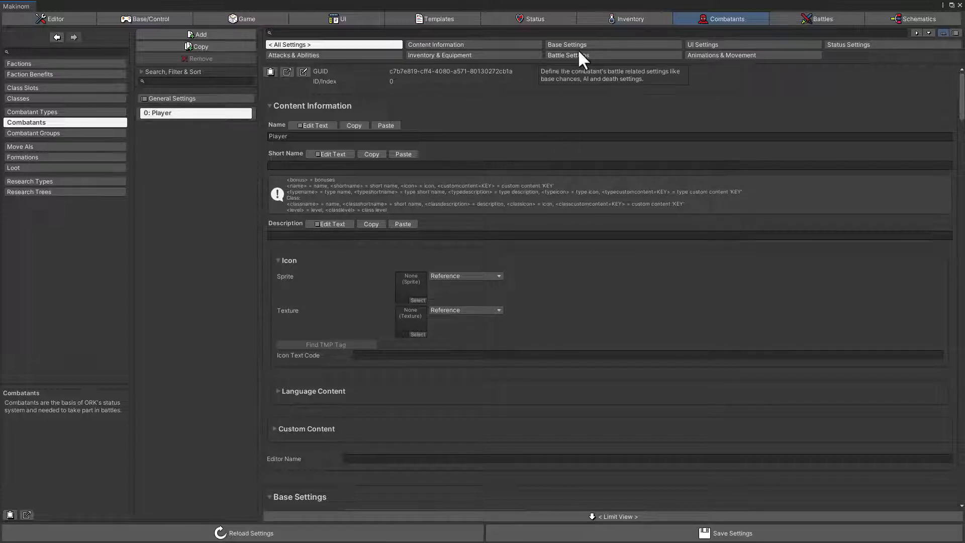
click(436, 54)
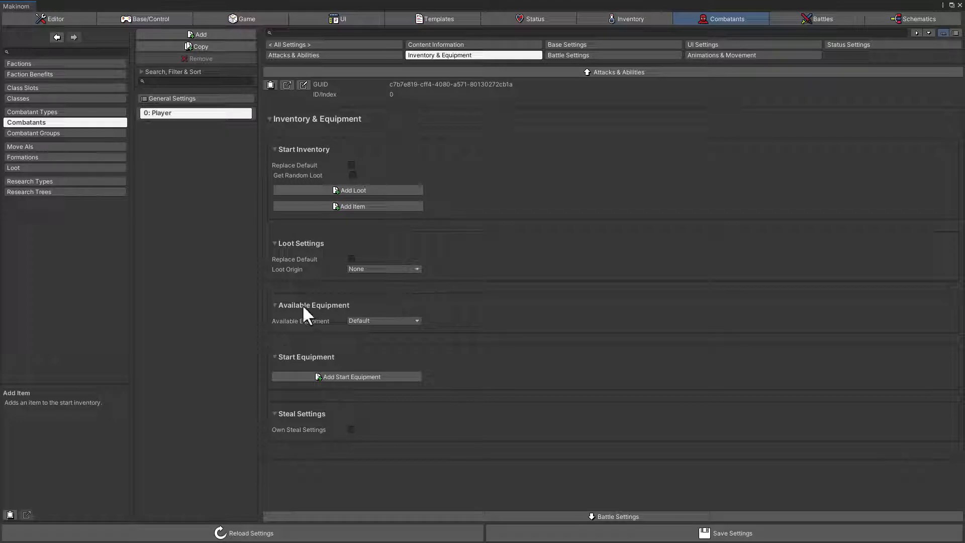
mouse_move(321, 306)
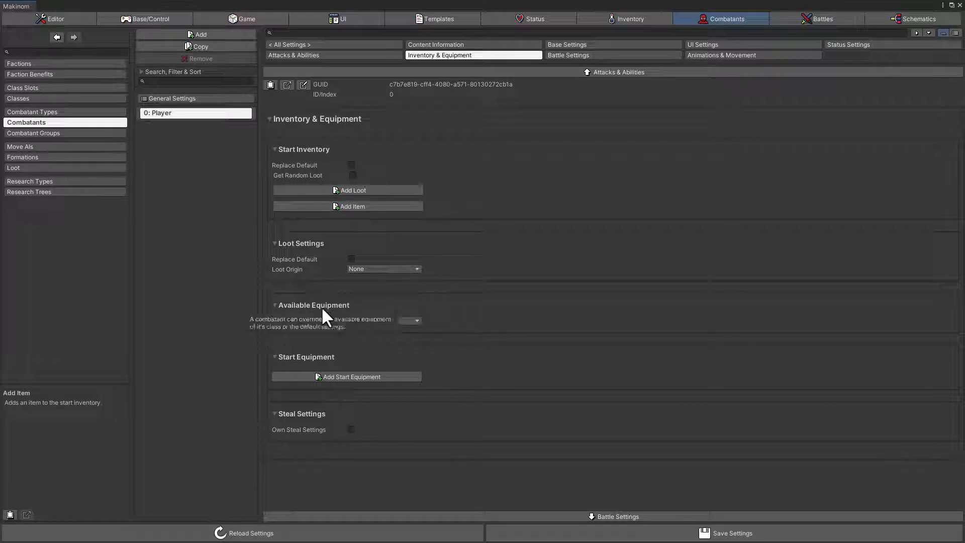
click(275, 305)
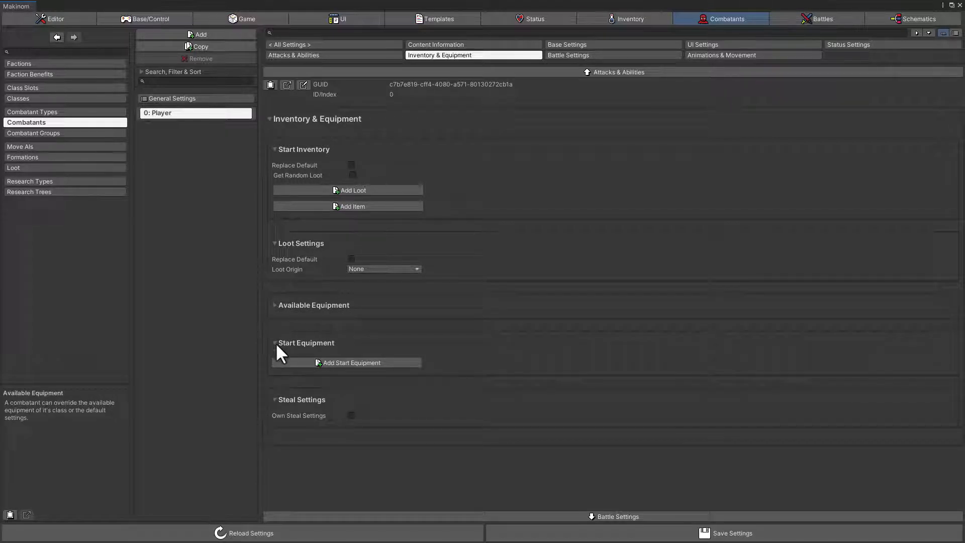
click(276, 342)
click(275, 379)
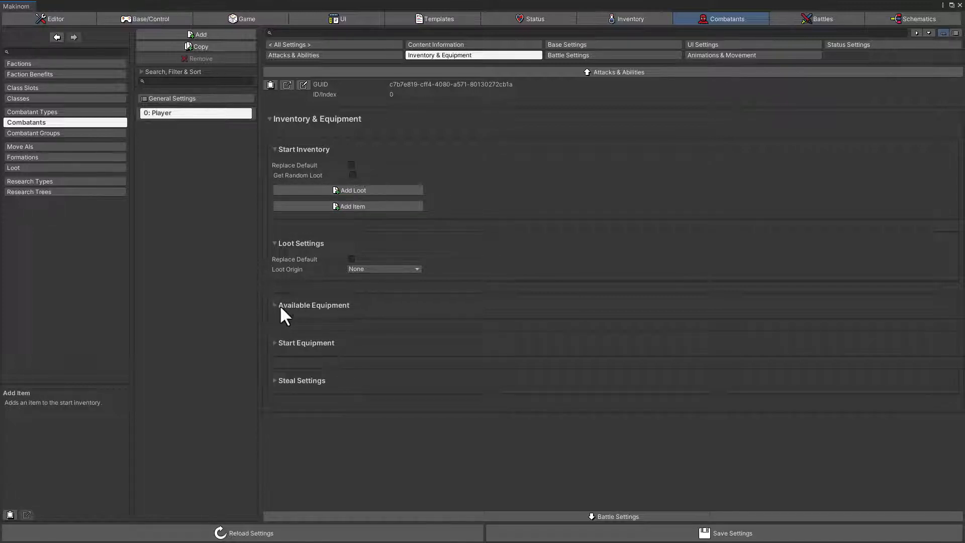
click(275, 305)
click(275, 356)
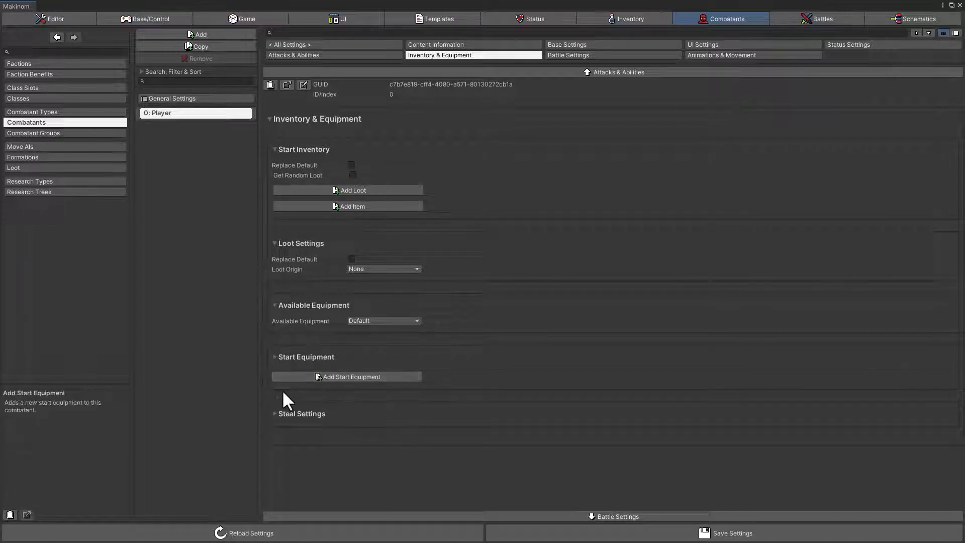
click(275, 413)
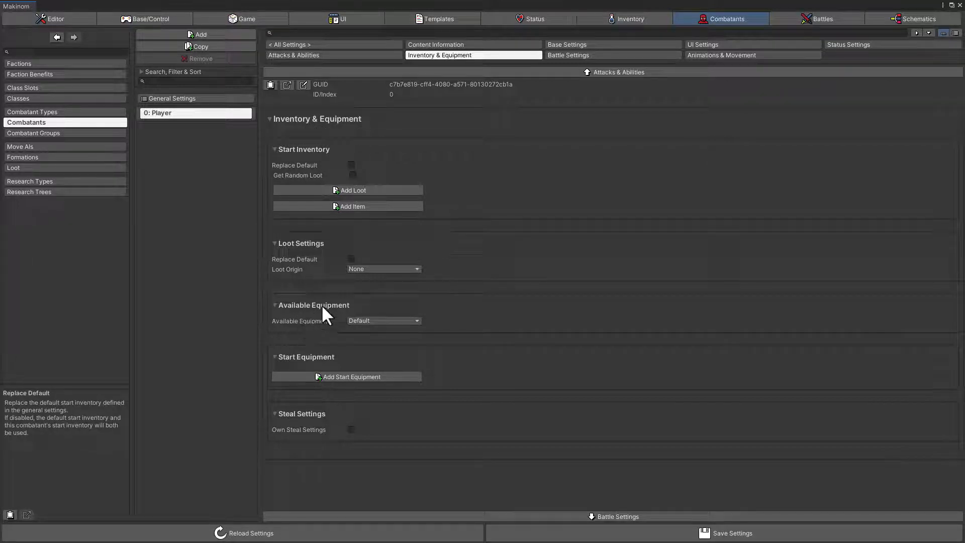
Step: Set the Player combatant's Available Equipment to Custom
click(391, 320)
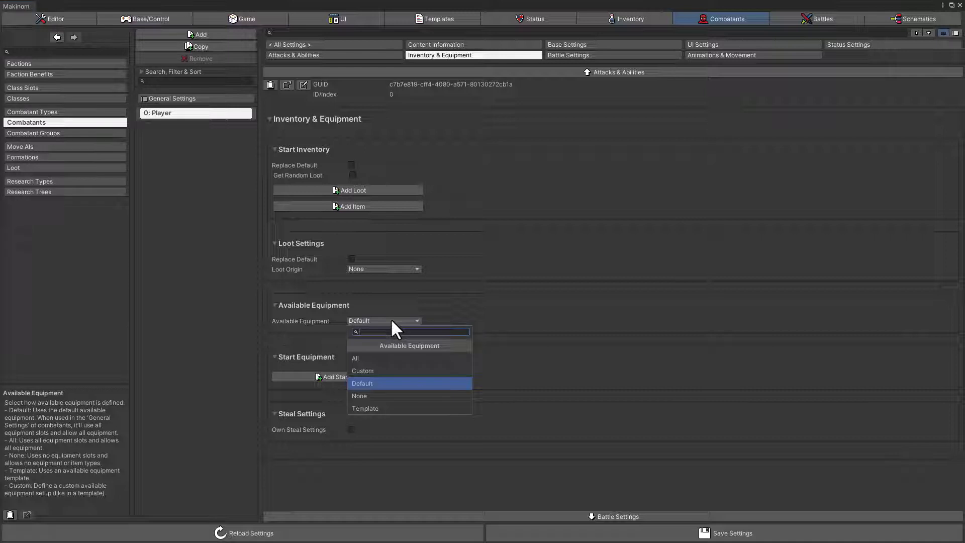
click(379, 370)
scroll(501, 336, down, 3)
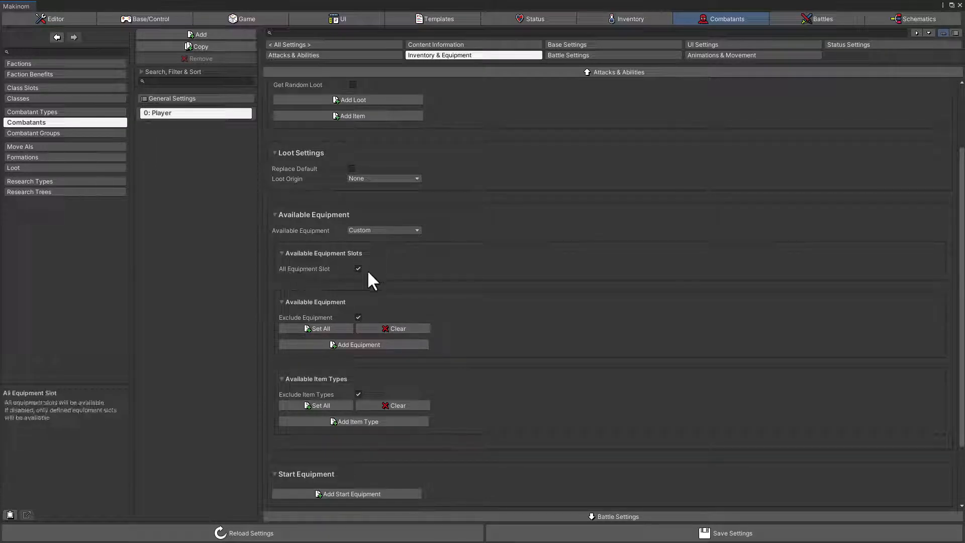
scroll(525, 286, down, 3)
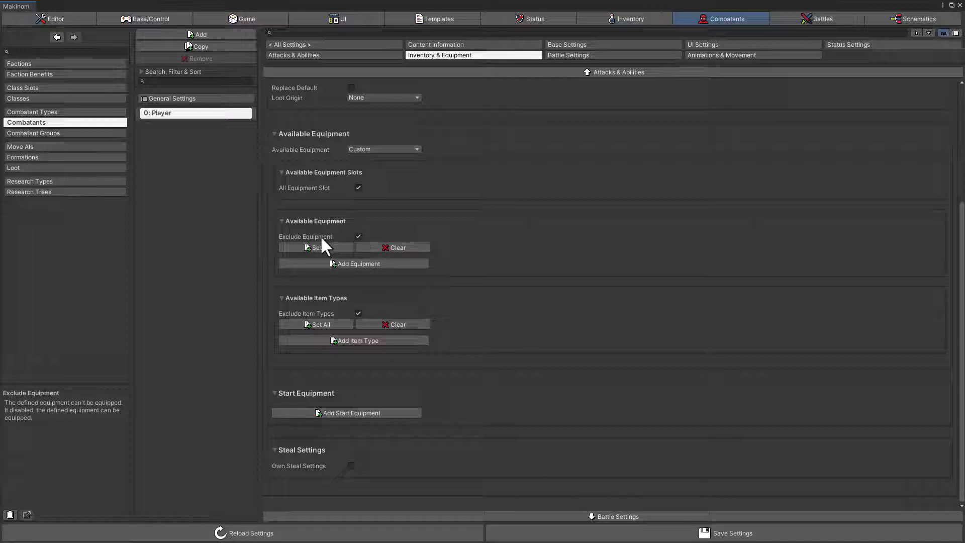
Step: Turn off Exclude Equipment and add Helmet A as an available equipment for the Player
click(358, 236)
click(353, 263)
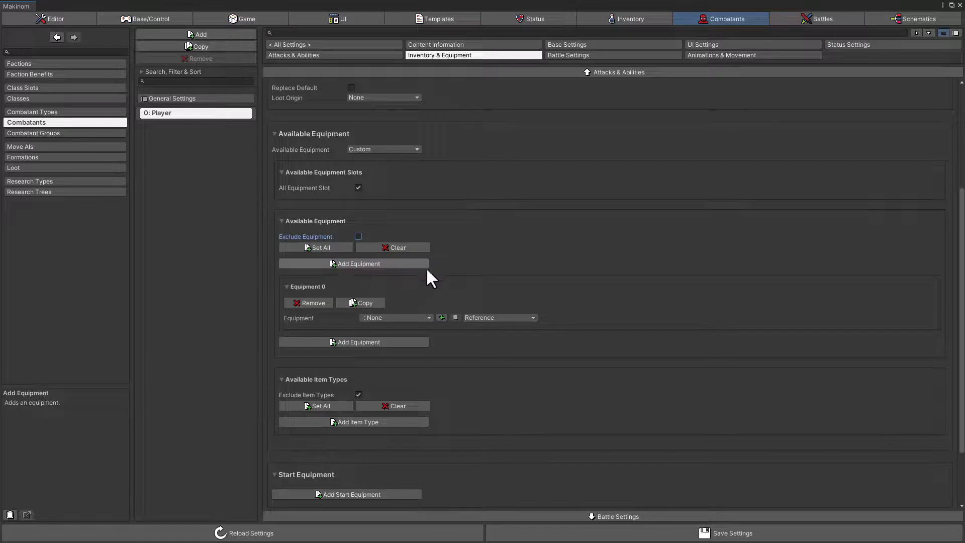
click(397, 318)
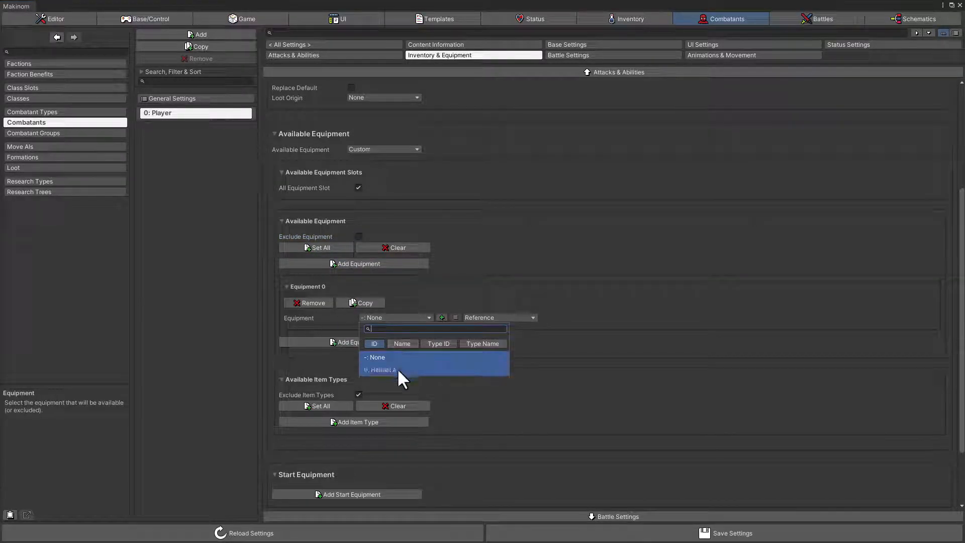
click(383, 369)
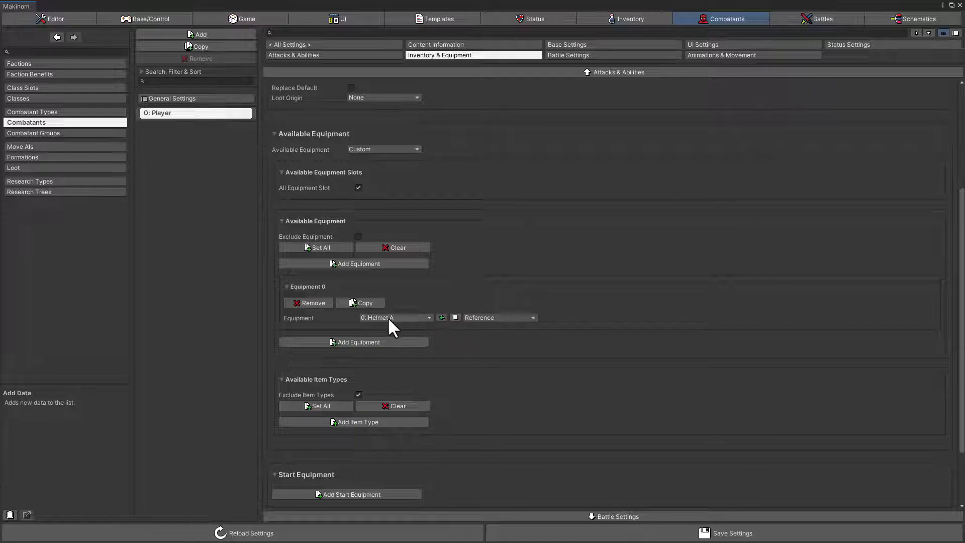
Step: Jump to the Helmet A equipment to review its Content Information and slot set settings, then return to the Player combatant
click(454, 317)
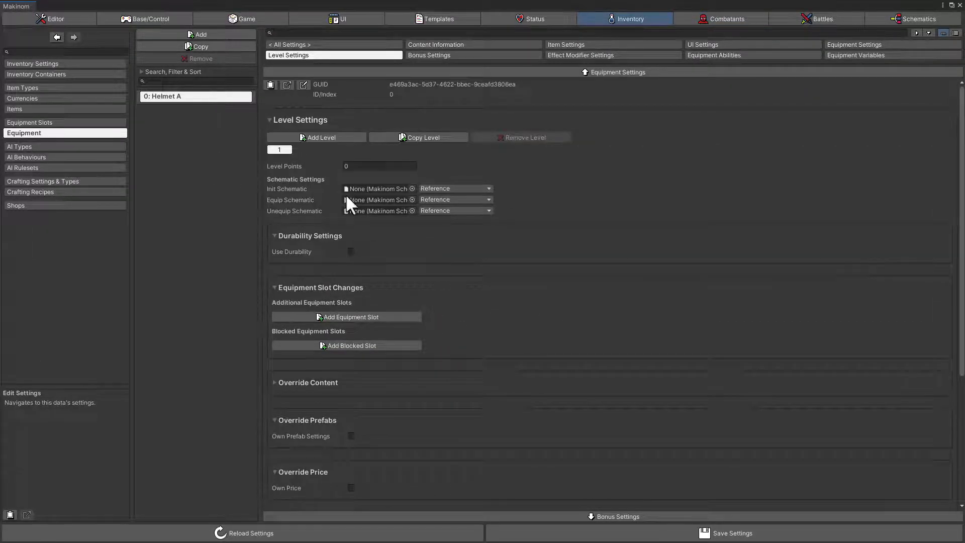
click(435, 46)
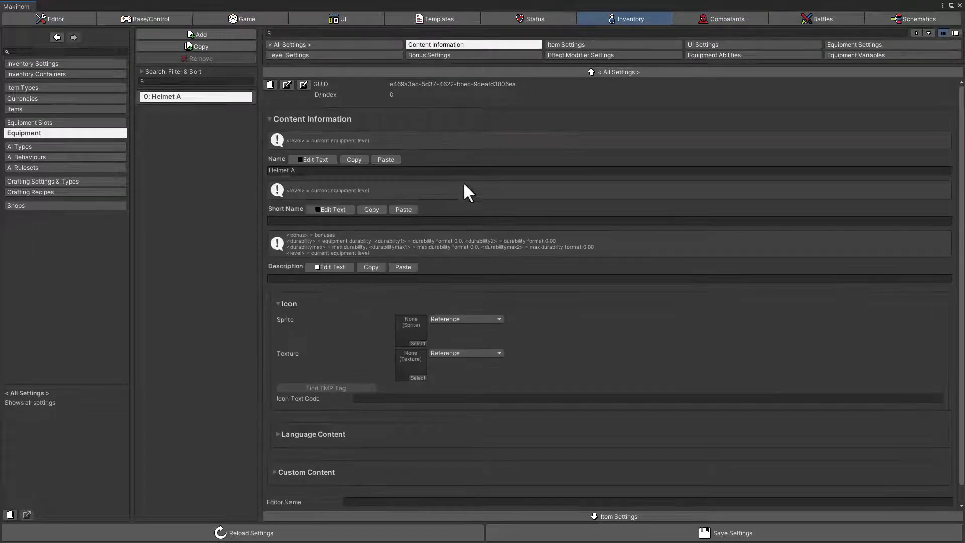
scroll(533, 282, down, 1)
scroll(531, 283, up, 1)
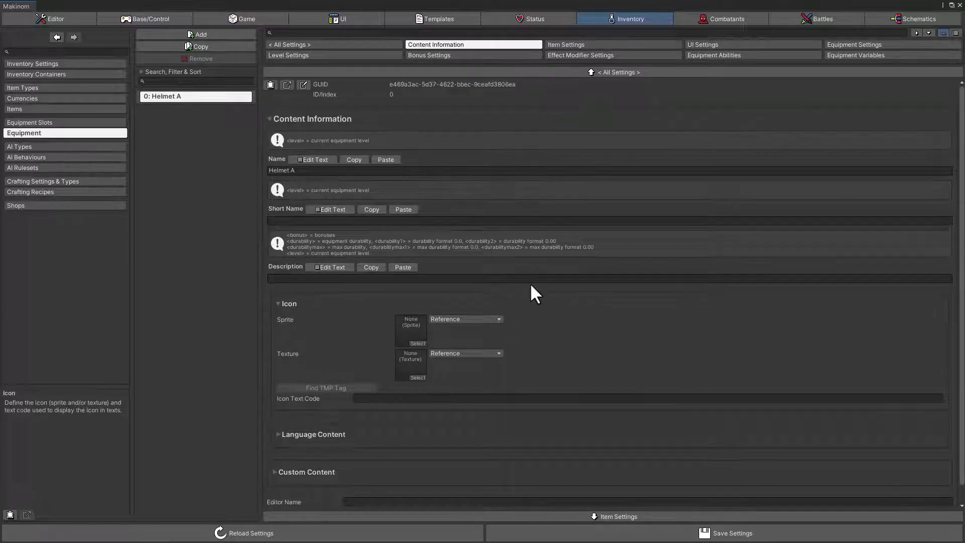
click(877, 45)
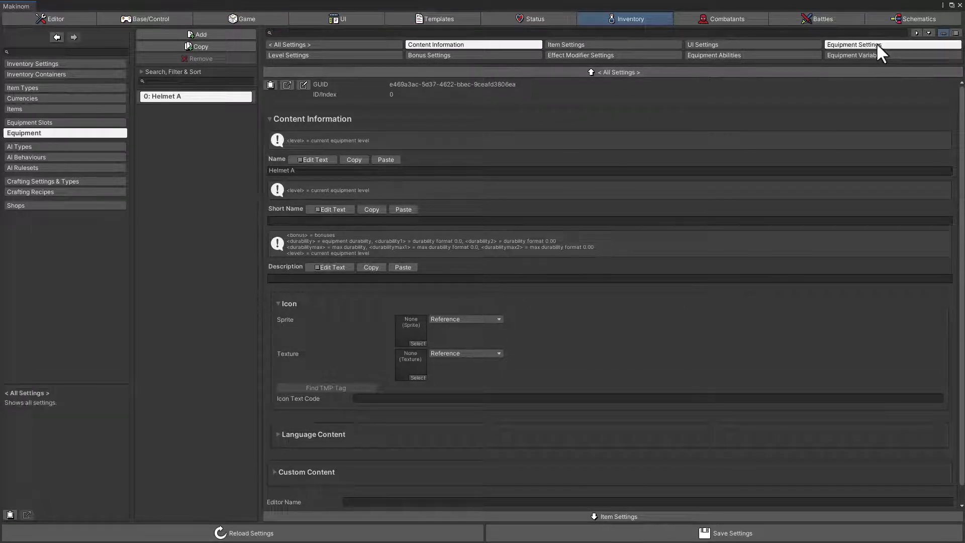
scroll(557, 252, down, 4)
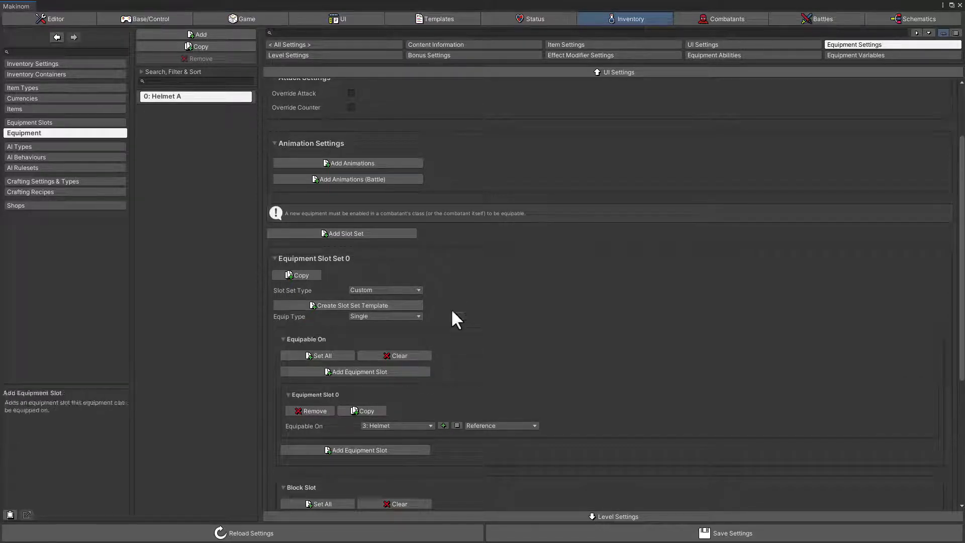
click(370, 289)
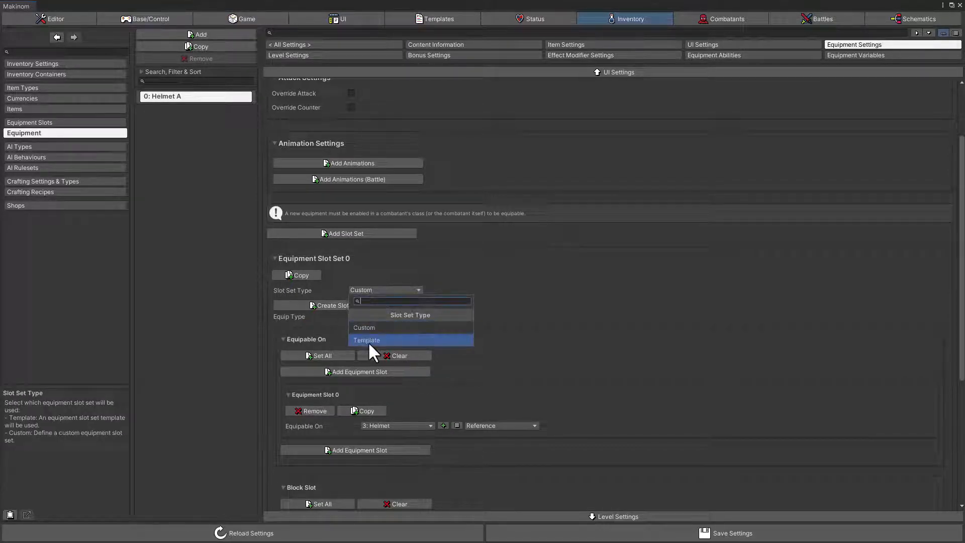
click(550, 320)
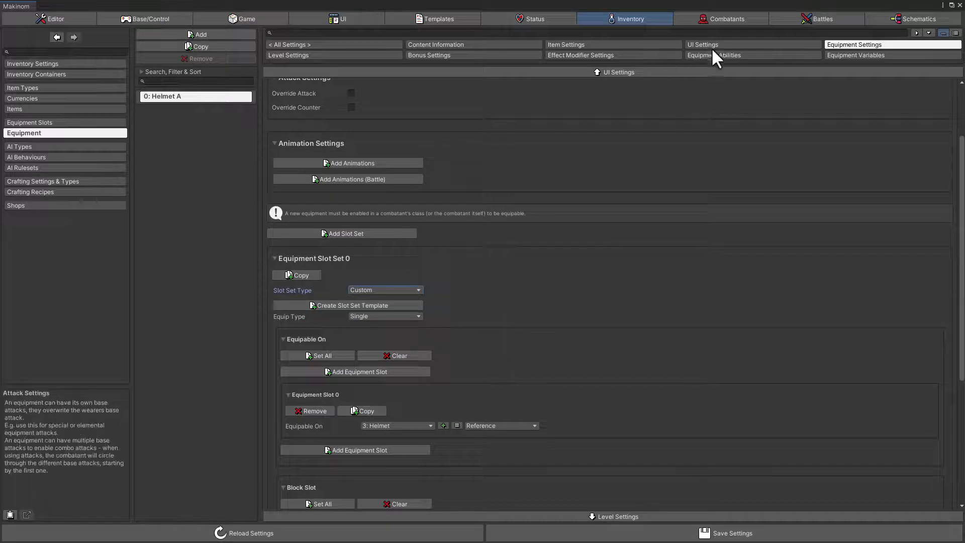
click(741, 17)
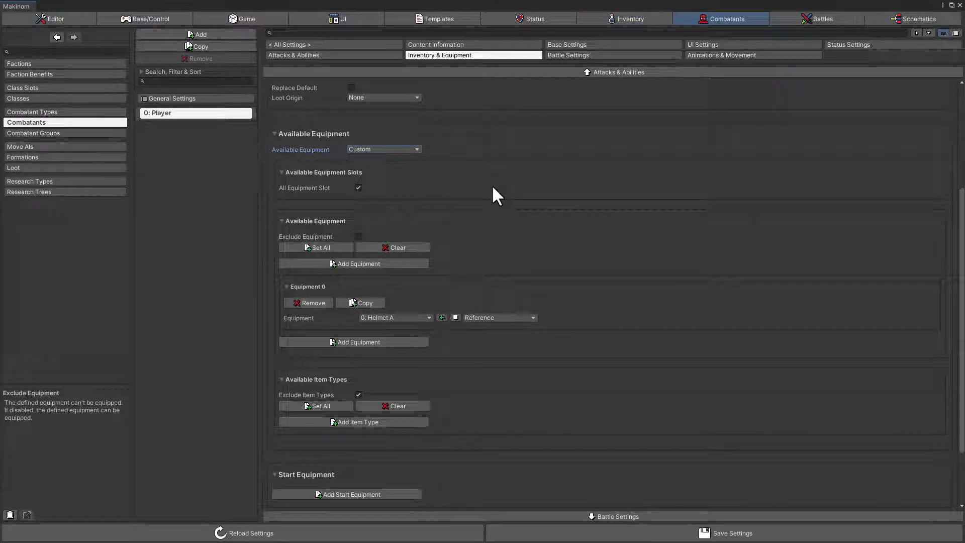
Step: Check the default Available Equipment in General Settings, return to the Player's Inventory & Equipment settings, and save the settings
click(154, 99)
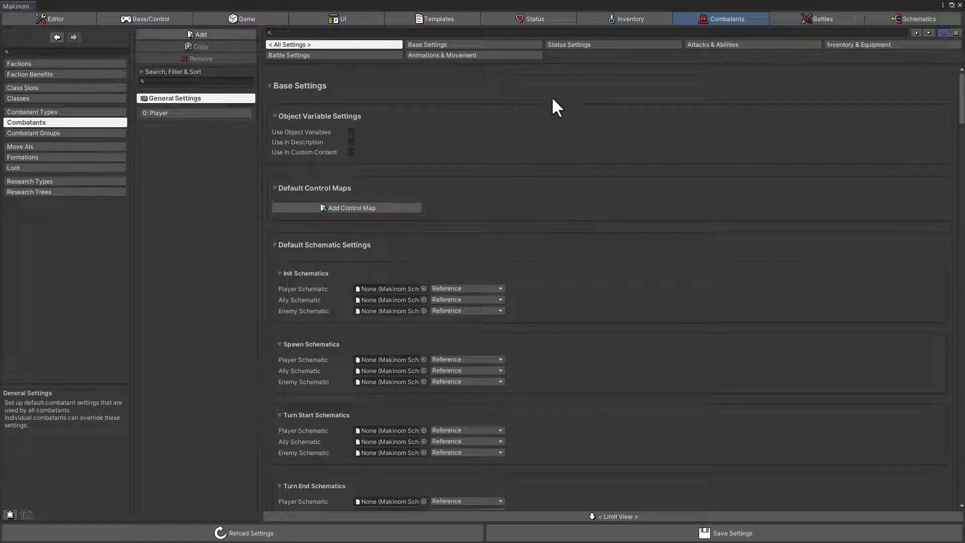
click(841, 44)
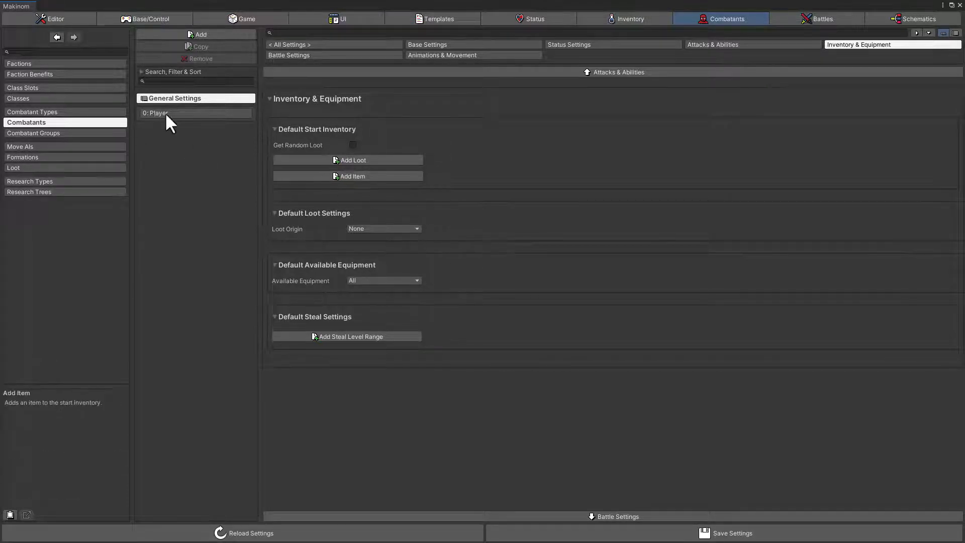
click(149, 113)
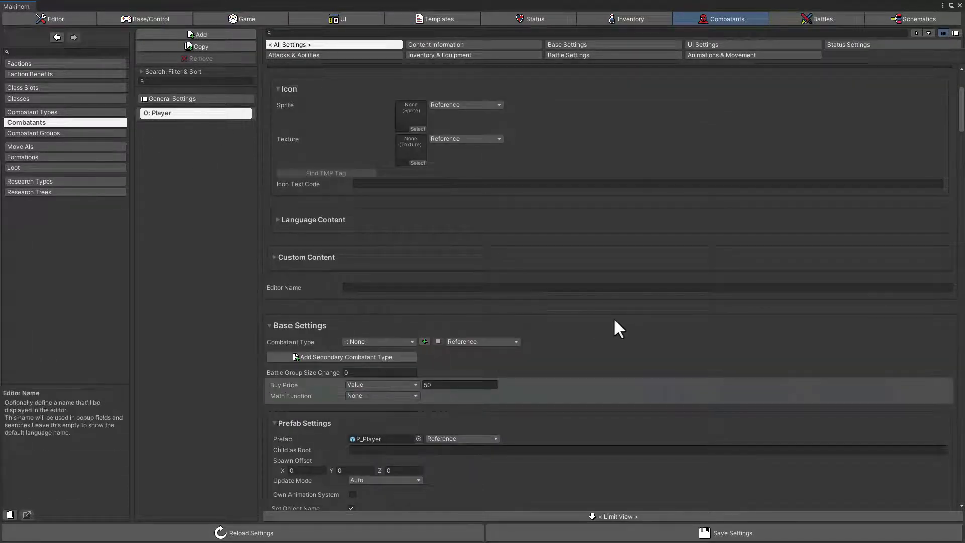
click(458, 55)
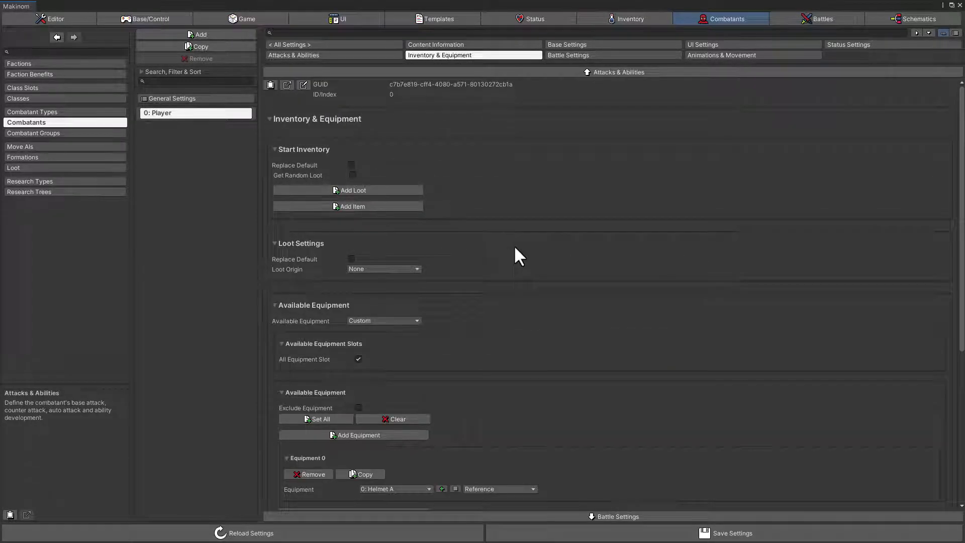
scroll(516, 231, down, 3)
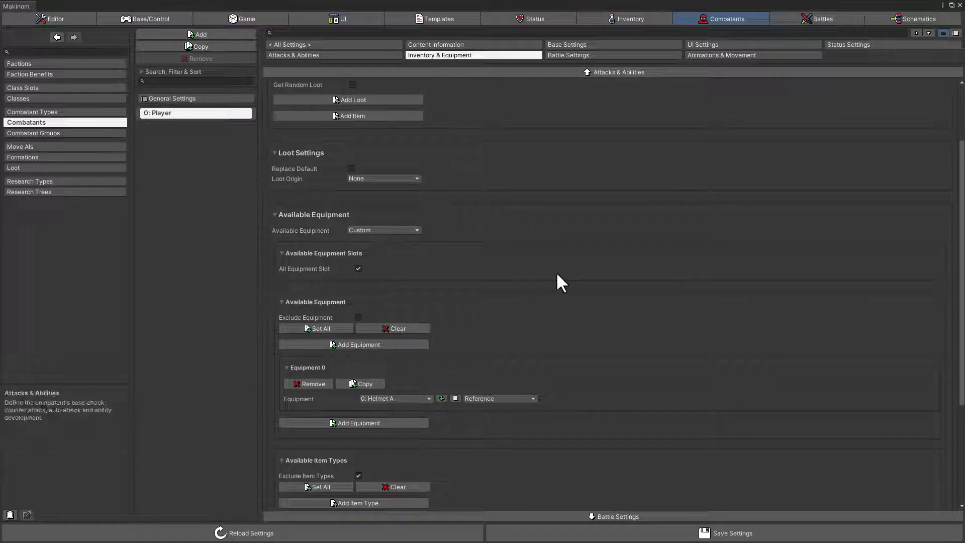
scroll(561, 284, down, 3)
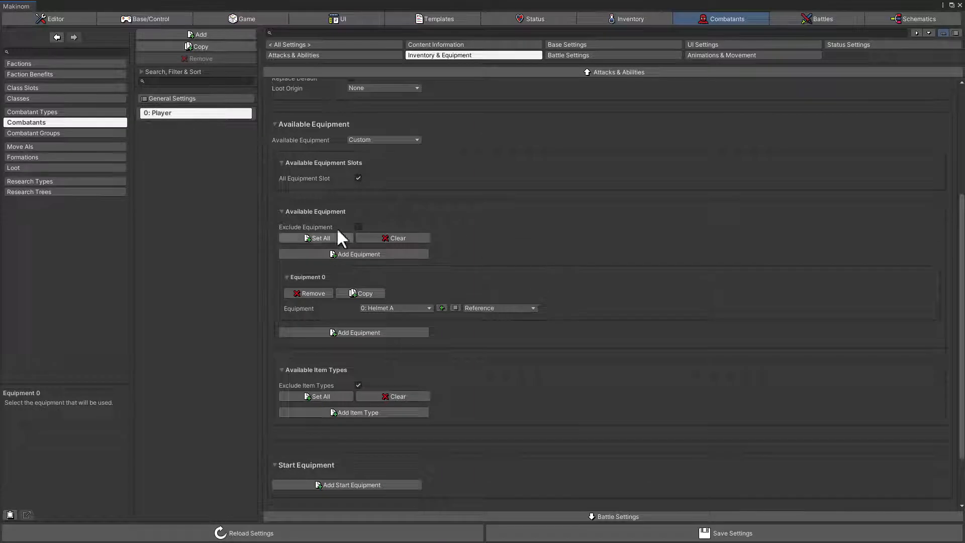
click(724, 537)
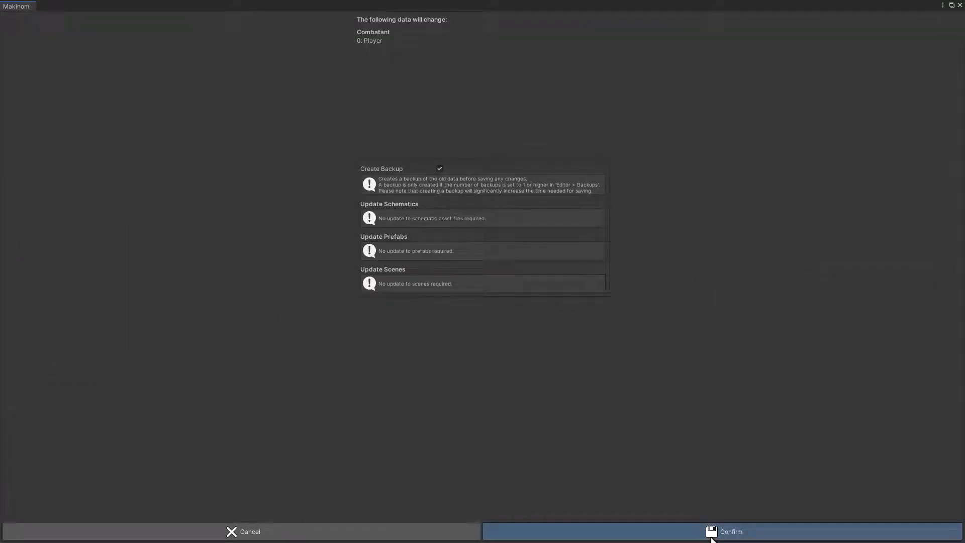
click(712, 537)
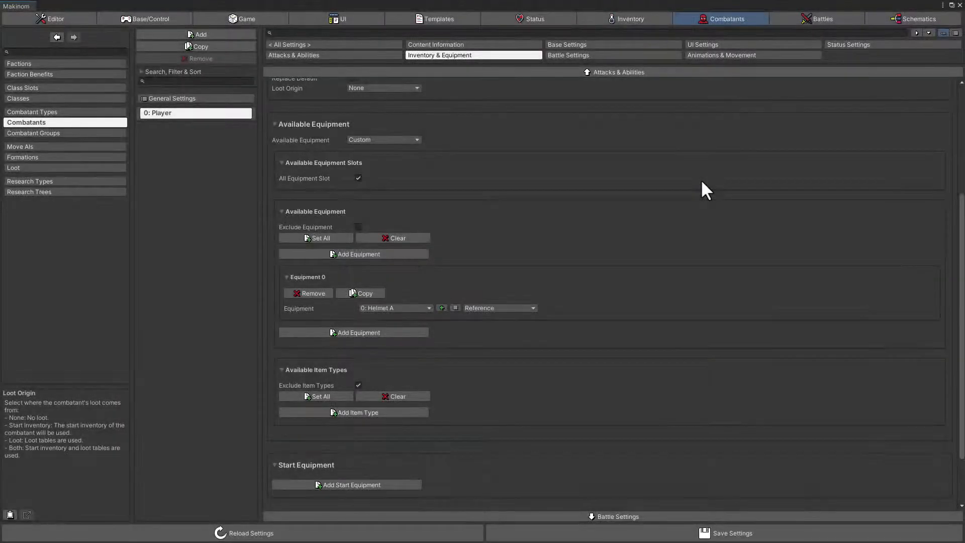
Step: Open the Schematics editor, reposition the Settings node, and add an actor of type ORK Player to the schematic
click(906, 17)
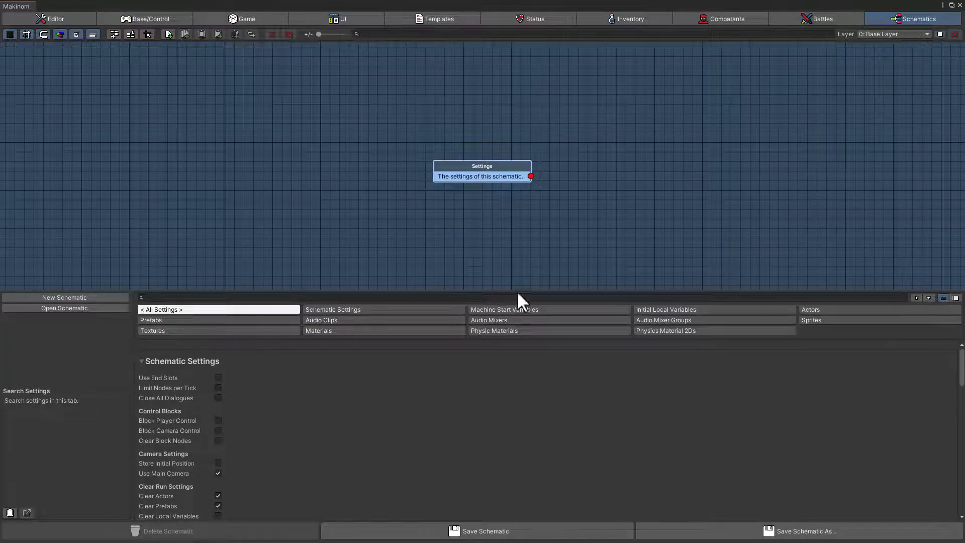
drag(517, 290, 513, 220)
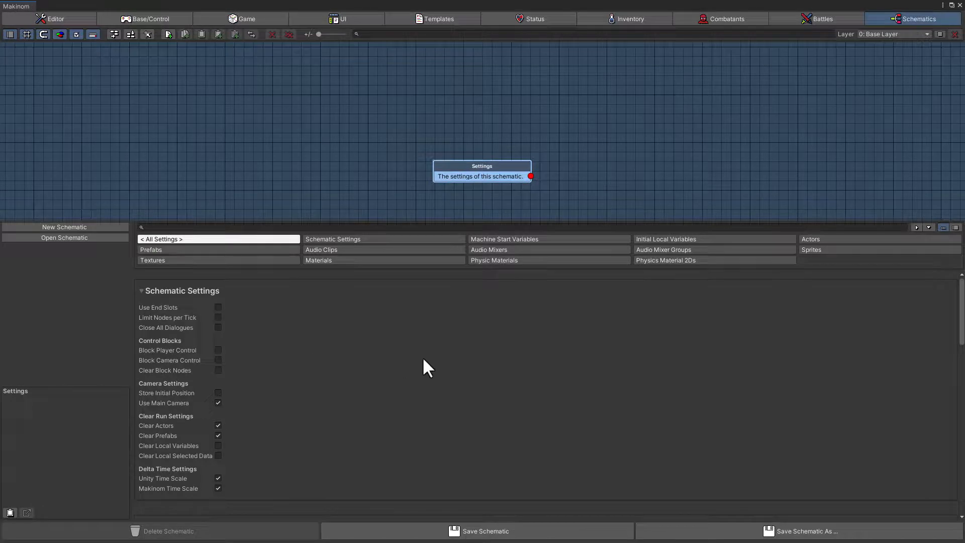
click(470, 171)
drag(487, 173, 261, 93)
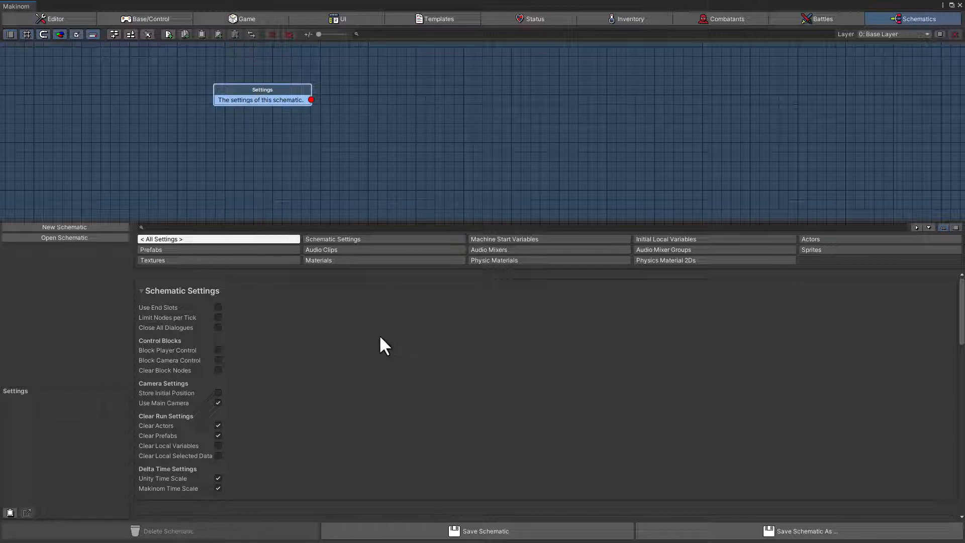
scroll(357, 316, down, 4)
scroll(358, 315, down, 5)
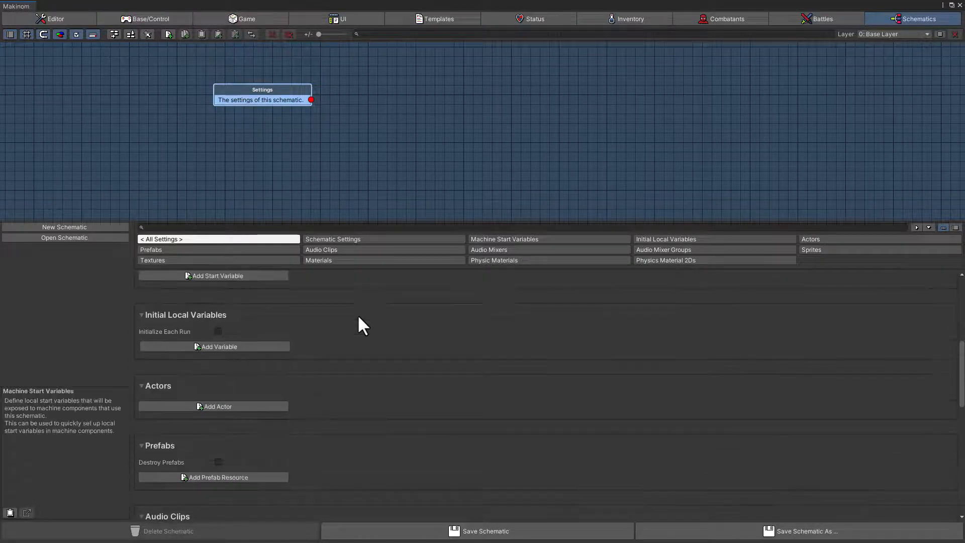
click(232, 347)
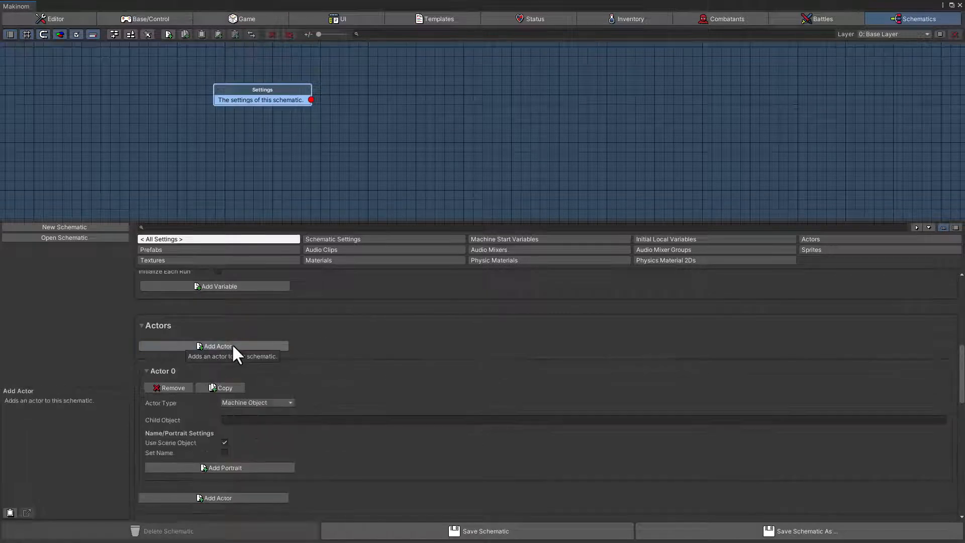
scroll(428, 347, down, 2)
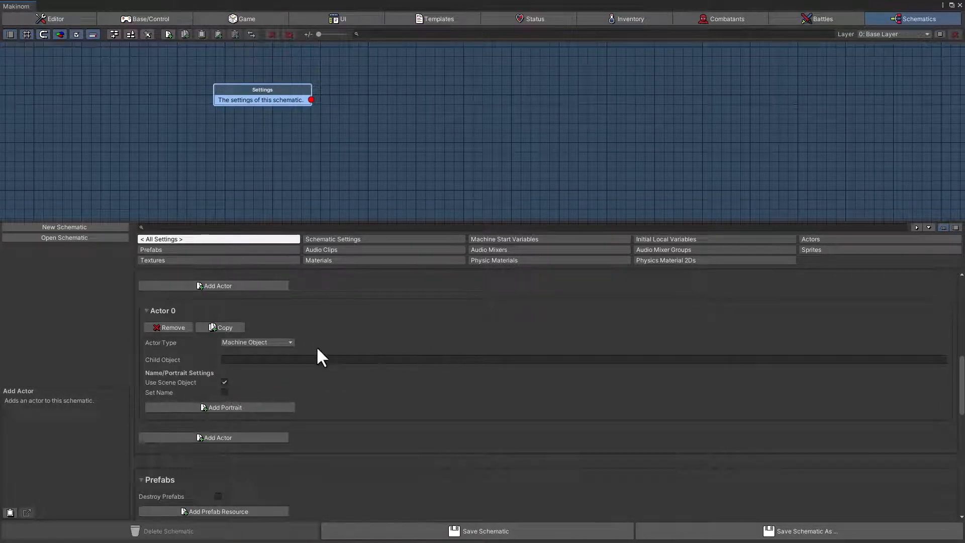
mouse_move(169, 340)
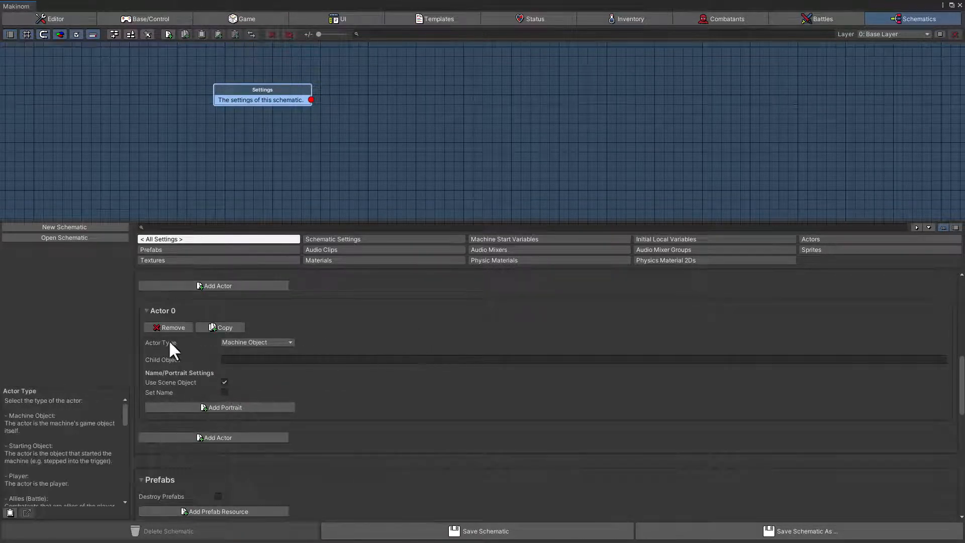
click(261, 342)
click(268, 217)
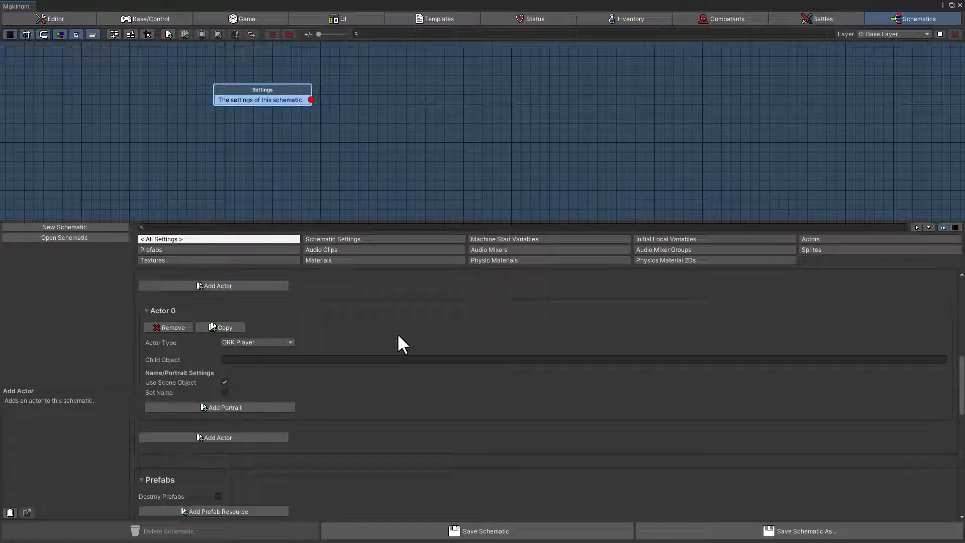
Step: Start saving the schematic and create a new folder named Equipments inside 0_DarkARPG/Schematics
click(522, 534)
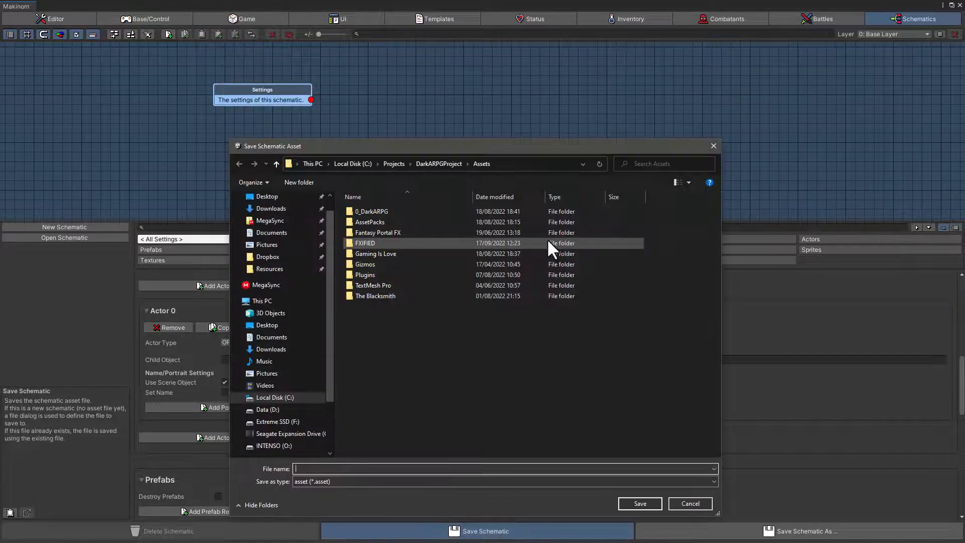
double_click(376, 211)
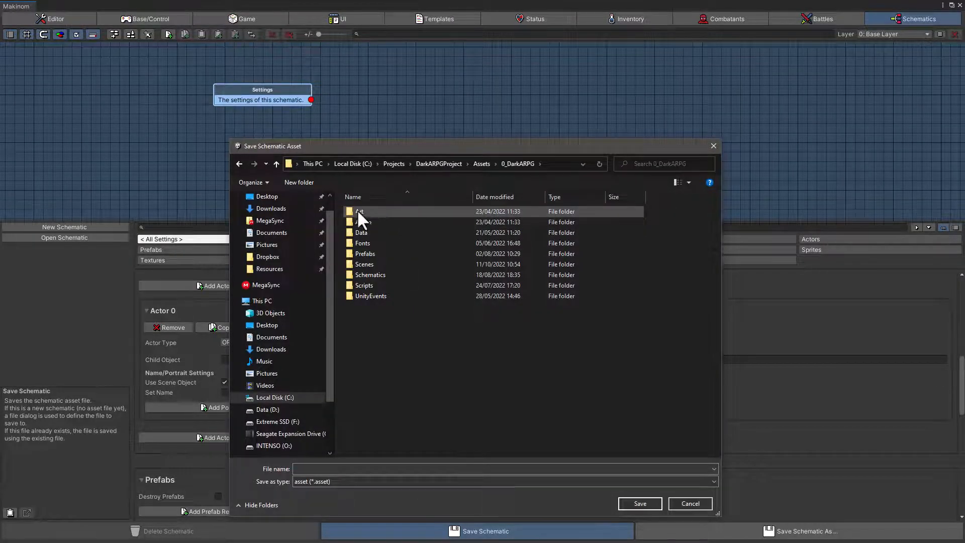
double_click(366, 275)
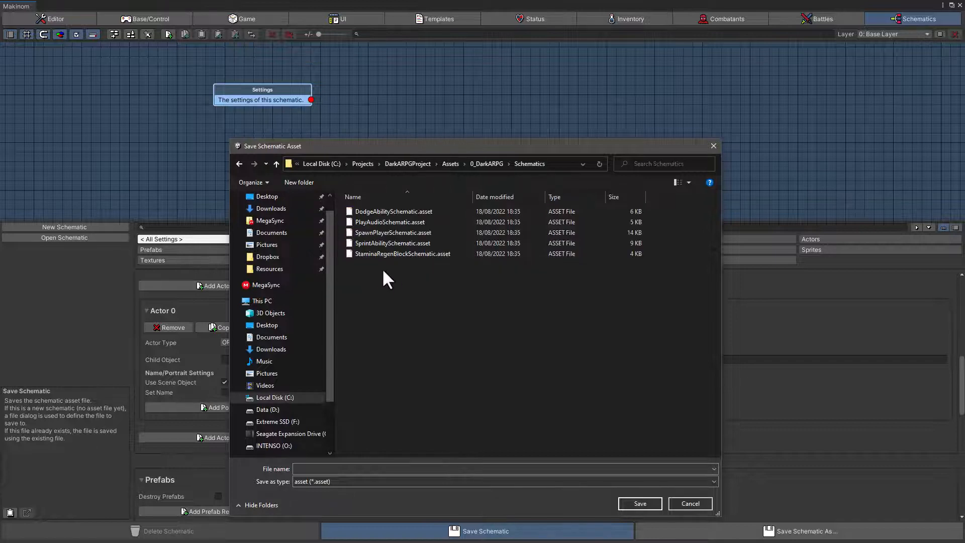
click(296, 183)
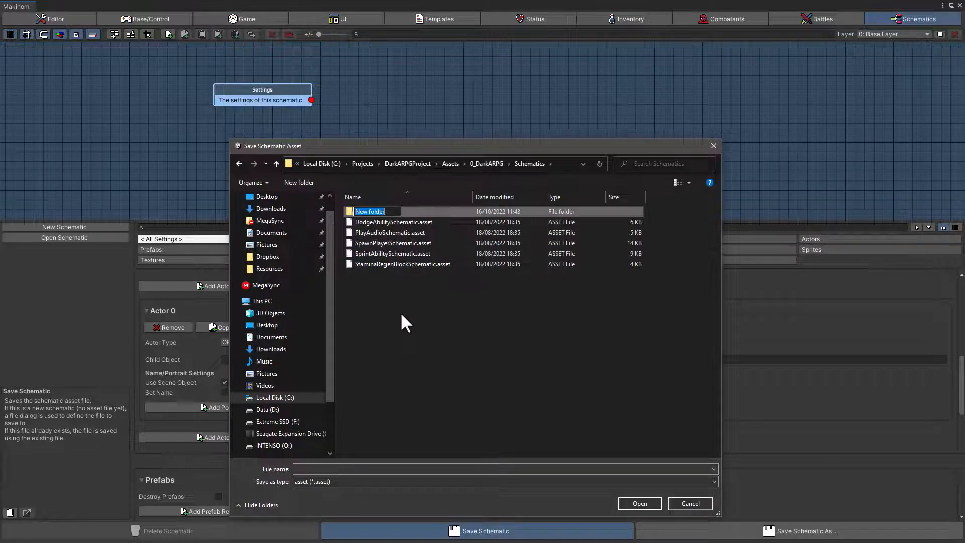
text(Equipments)
key(Return)
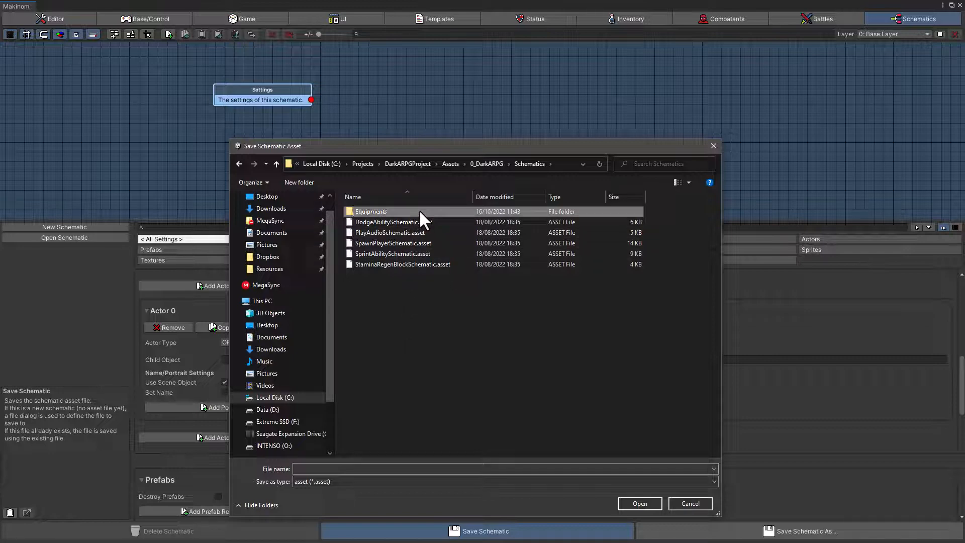
Step: Save the schematic in the Equipments folder as Equip_Helmet_A_Schematic
double_click(362, 210)
click(375, 469)
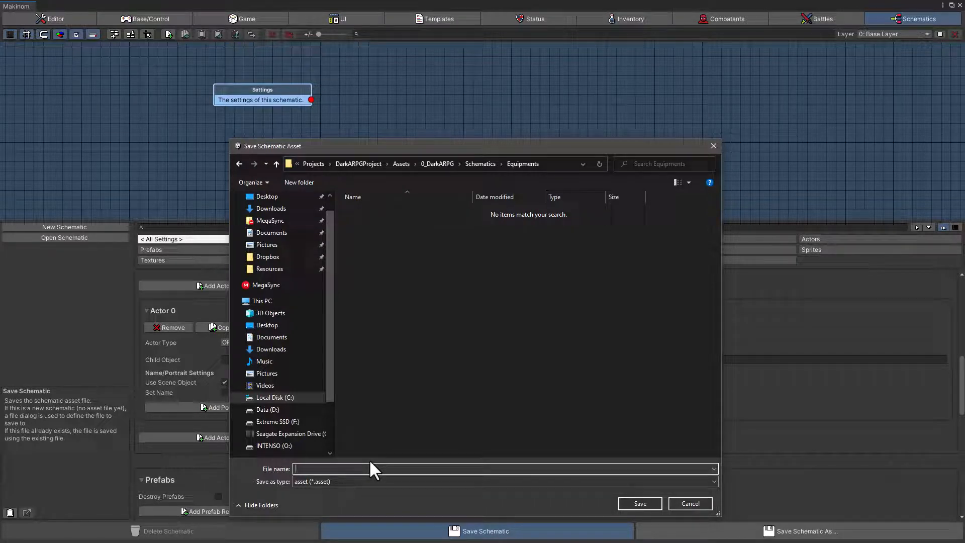
text(Equip_Helmet_A_Schematic)
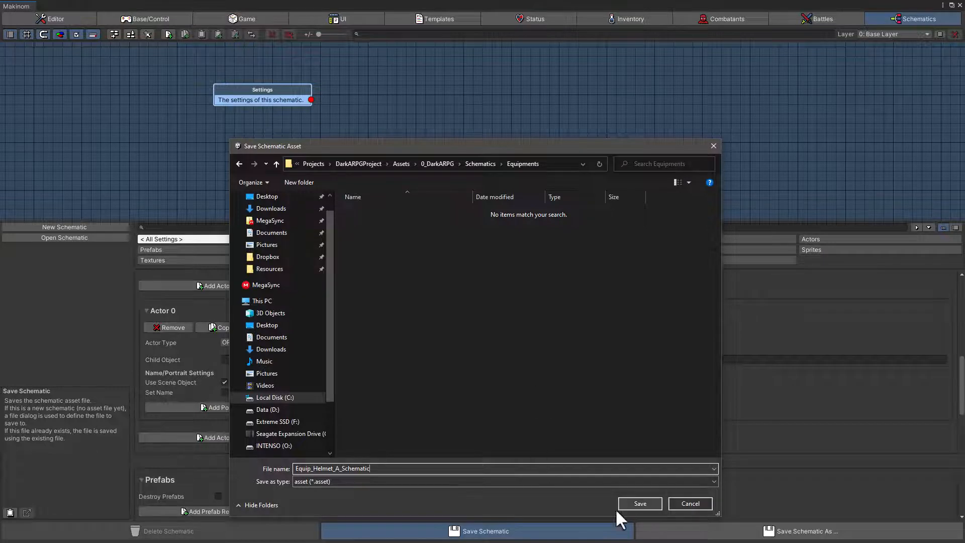
click(641, 503)
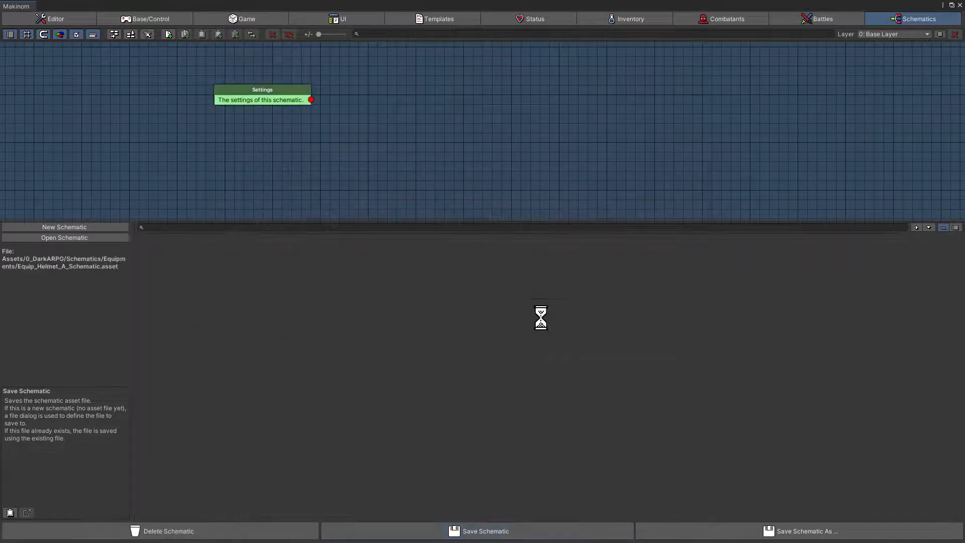
Step: Add a Select Game Objects node to the schematic and place it beside the Settings node
click(276, 98)
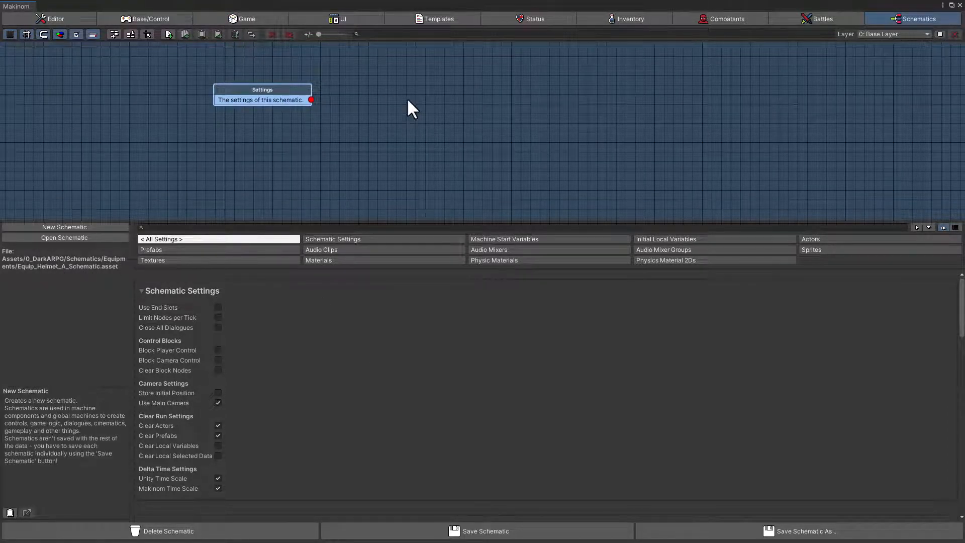
right_click(374, 87)
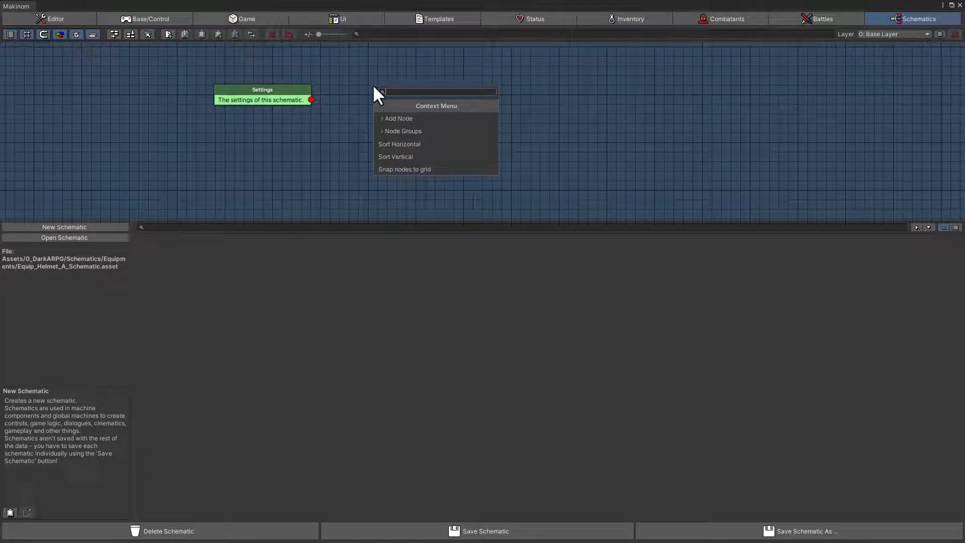
text(selec)
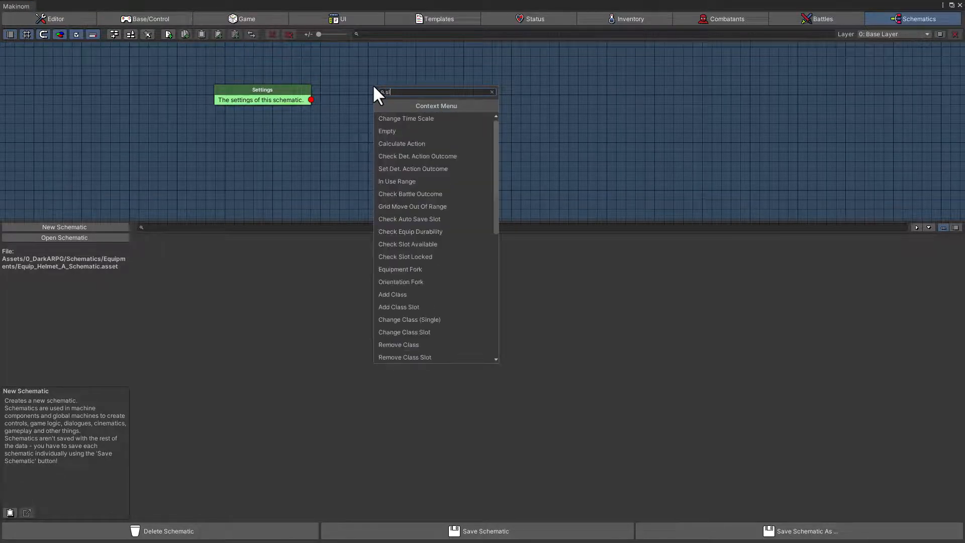
text(t ga)
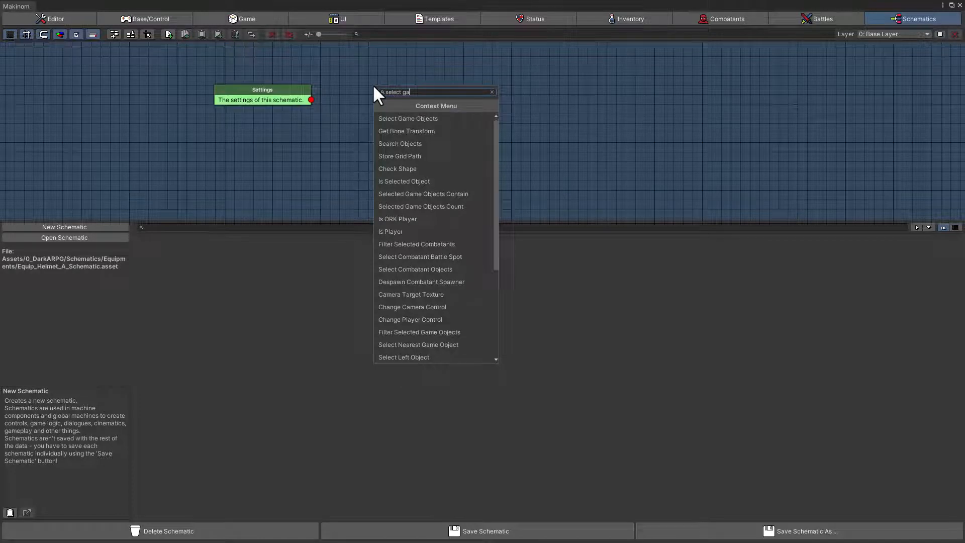
click(416, 119)
drag(433, 93, 405, 93)
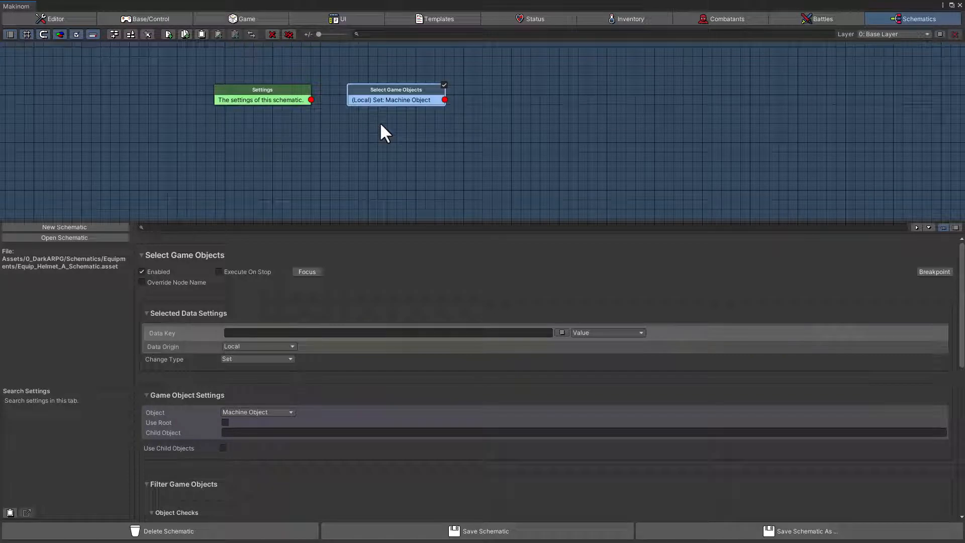
Step: Set the Select Game Objects node's Data Key to helmet
click(293, 332)
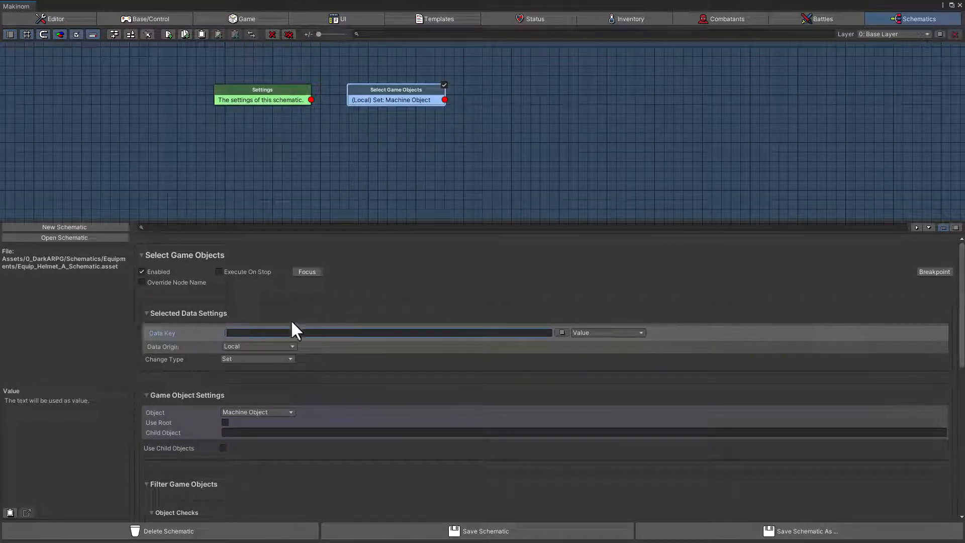
text(helmet)
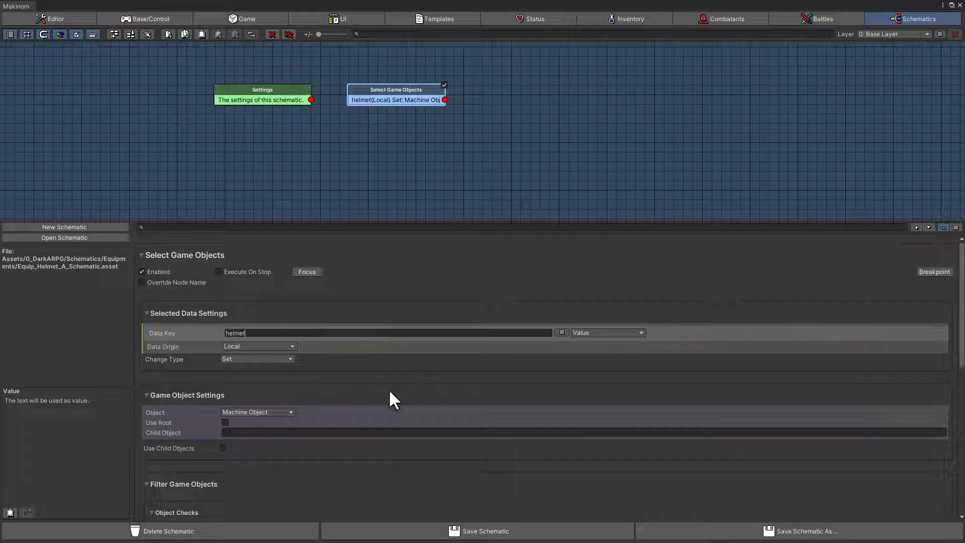
mouse_move(178, 345)
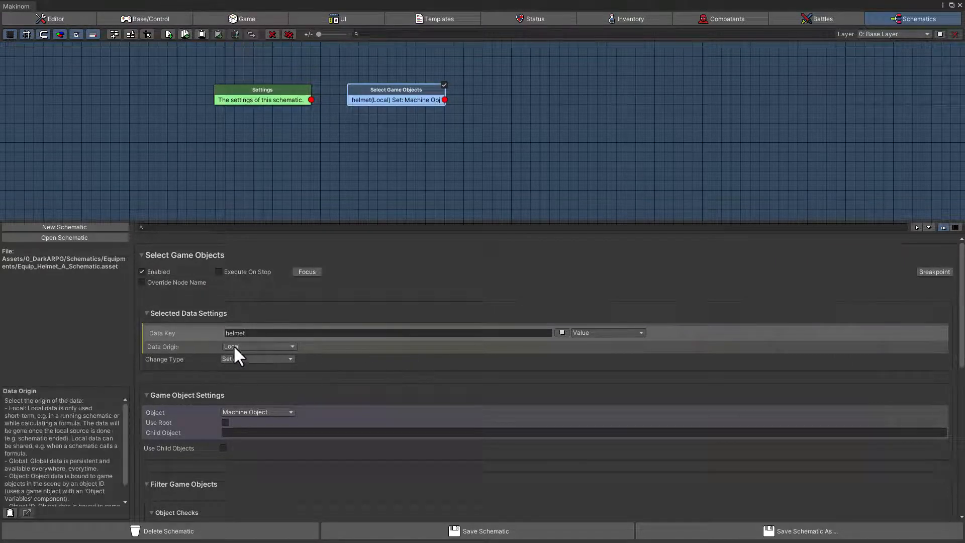
mouse_move(210, 357)
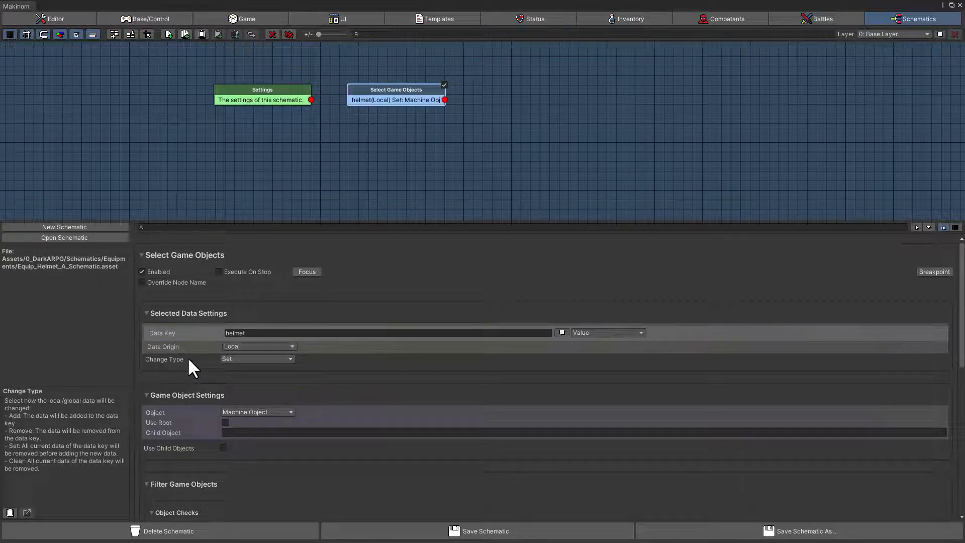
mouse_move(238, 342)
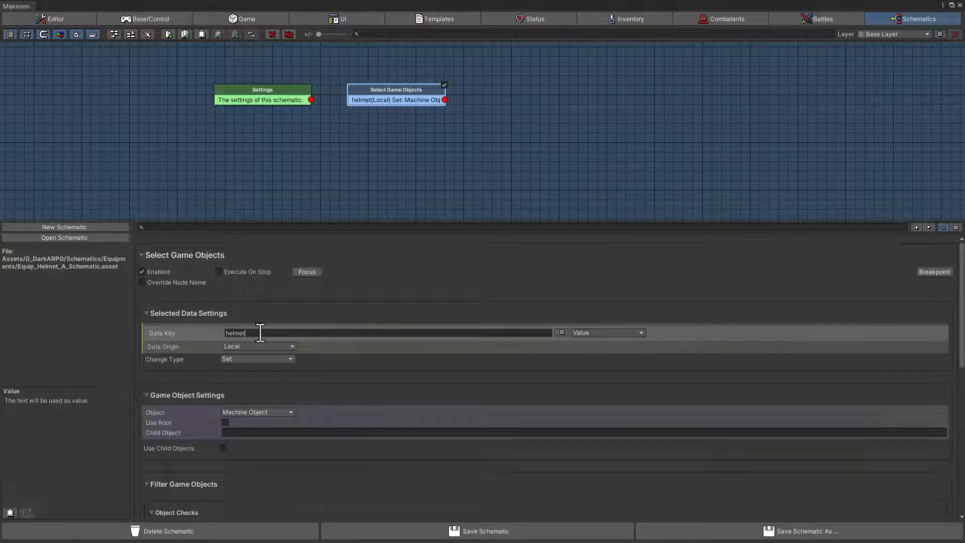
scroll(427, 375, down, 5)
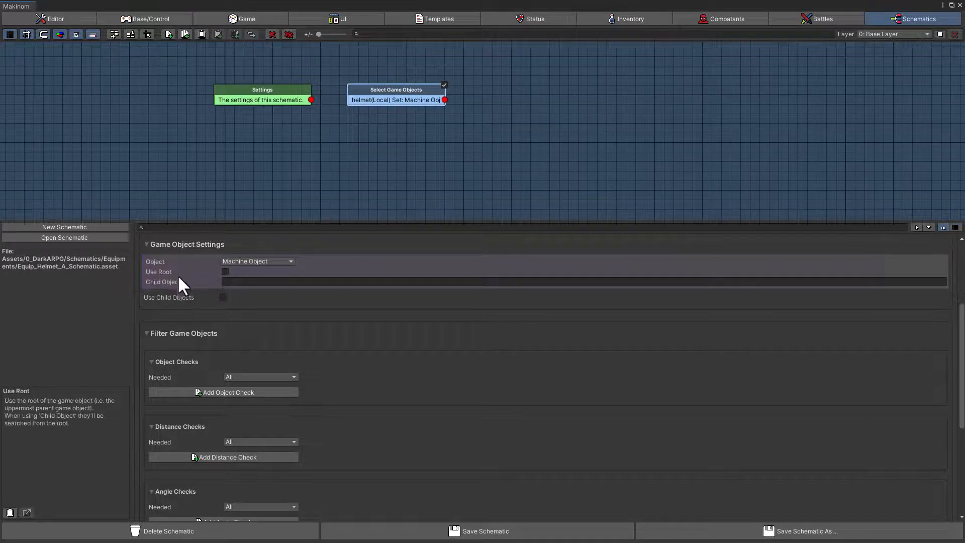
Step: Set the Select Game Objects node's Object to Actor 0: ORK Player and enable Use Root
click(262, 262)
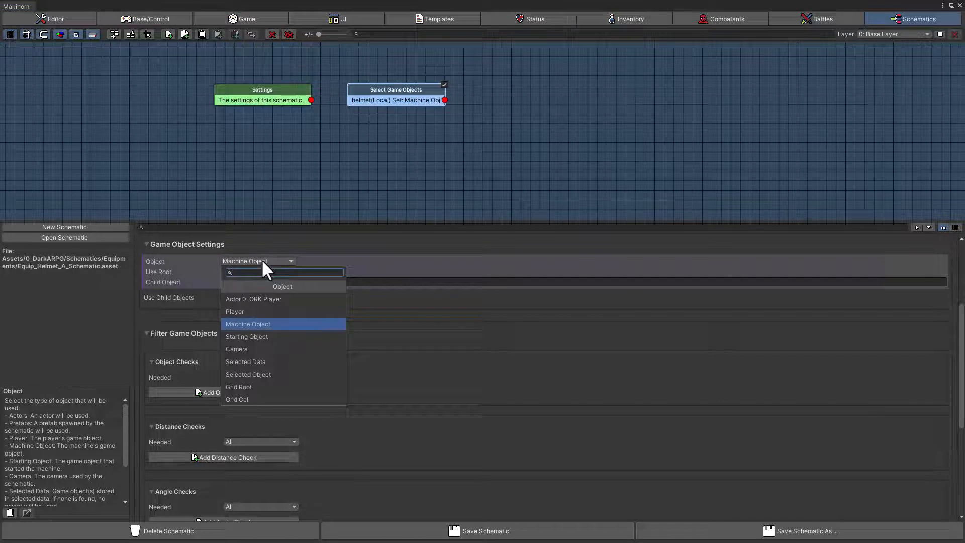
click(244, 299)
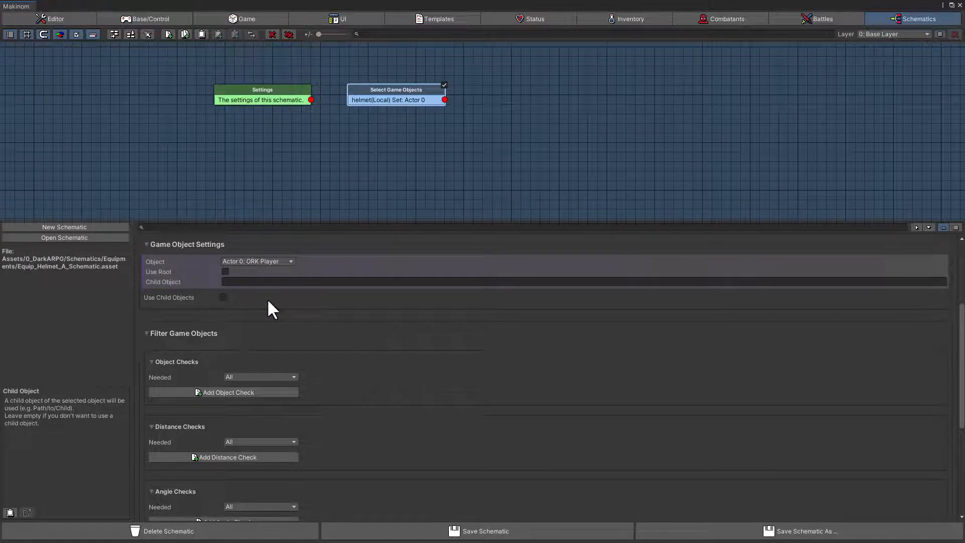
click(225, 272)
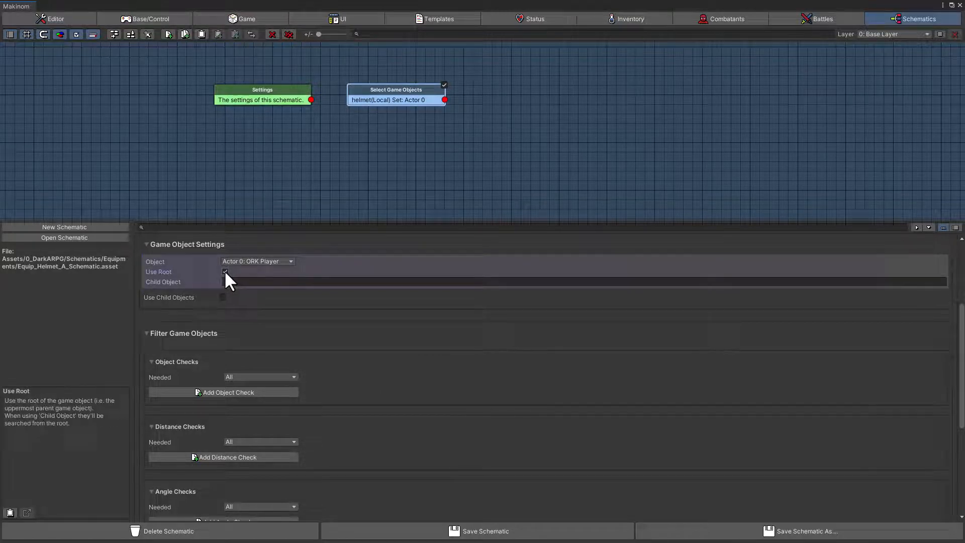
Step: Open the P_Player prefab from the Hero prefabs folder and enter Mesh/Male/Helmet_A as the node's Child Object path
click(268, 282)
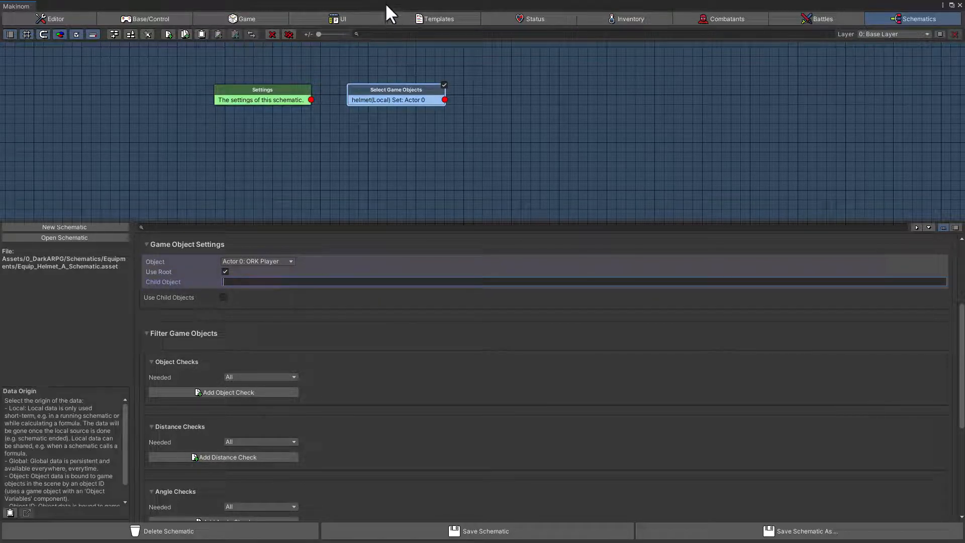
drag(384, 5, 626, 68)
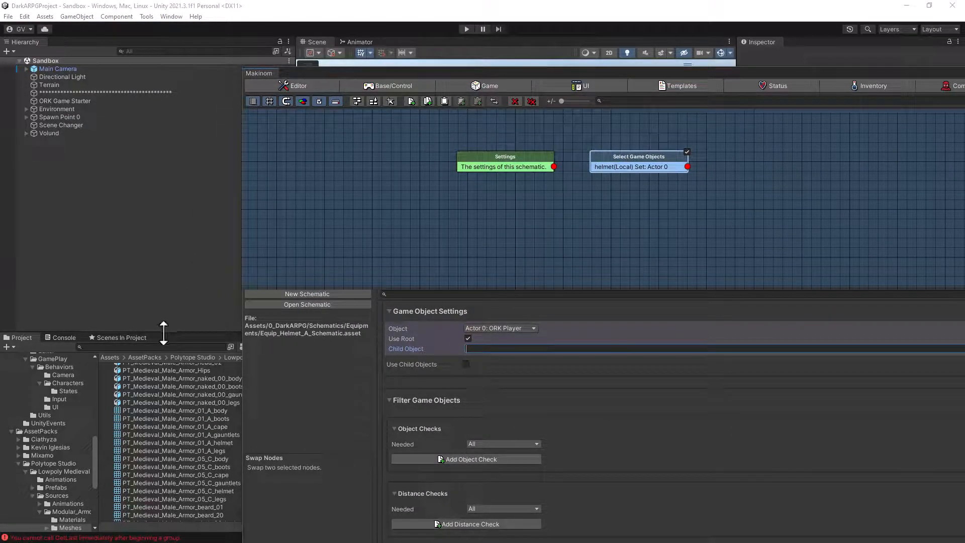
drag(222, 332, 164, 208)
scroll(76, 278, up, 3)
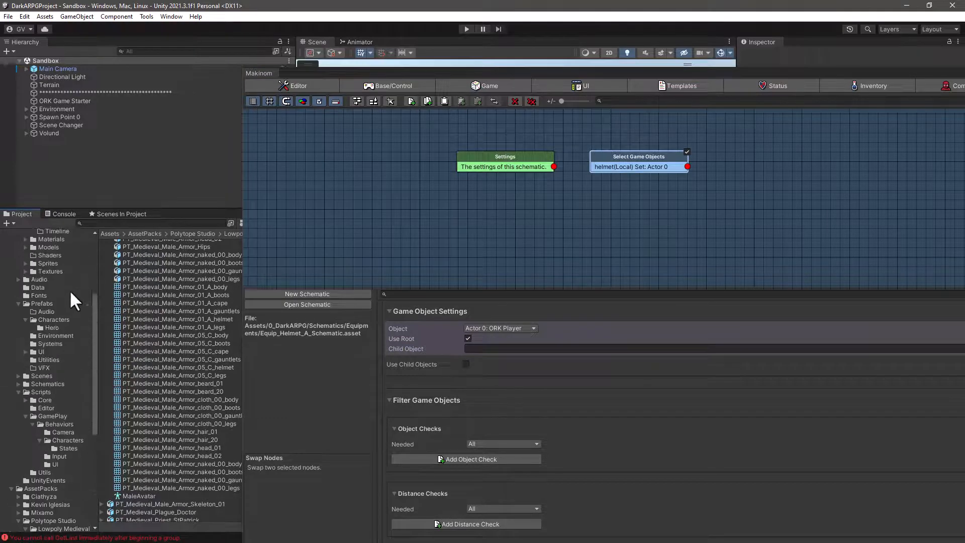
click(45, 327)
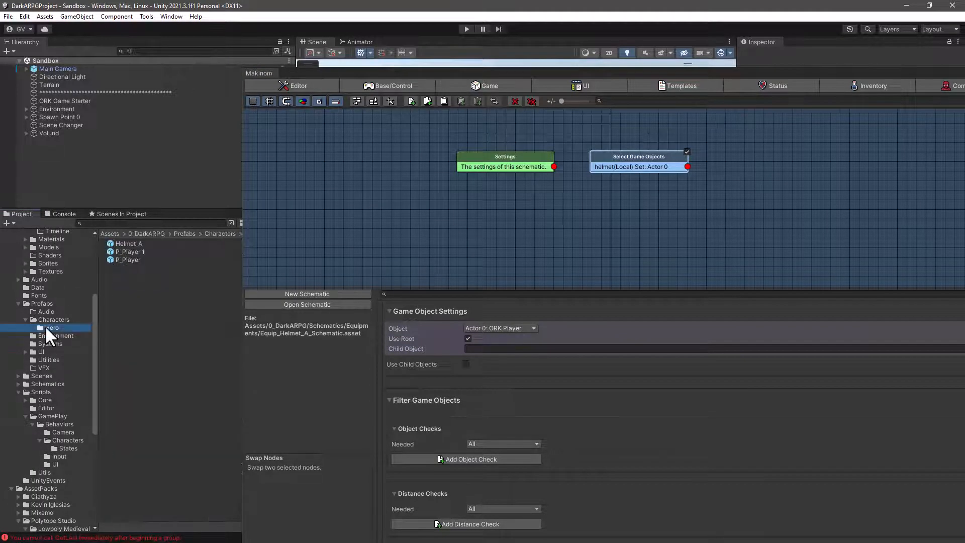
click(119, 259)
double_click(119, 259)
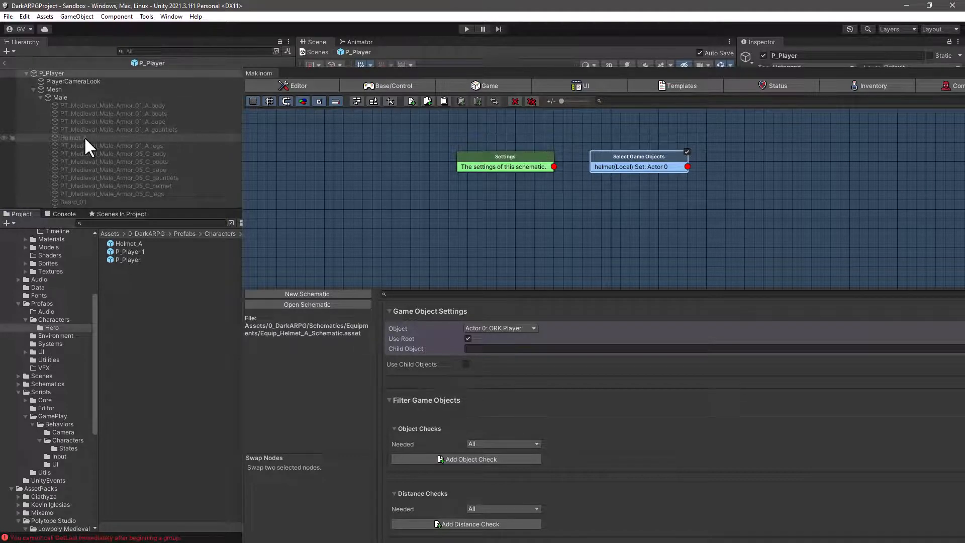
click(489, 349)
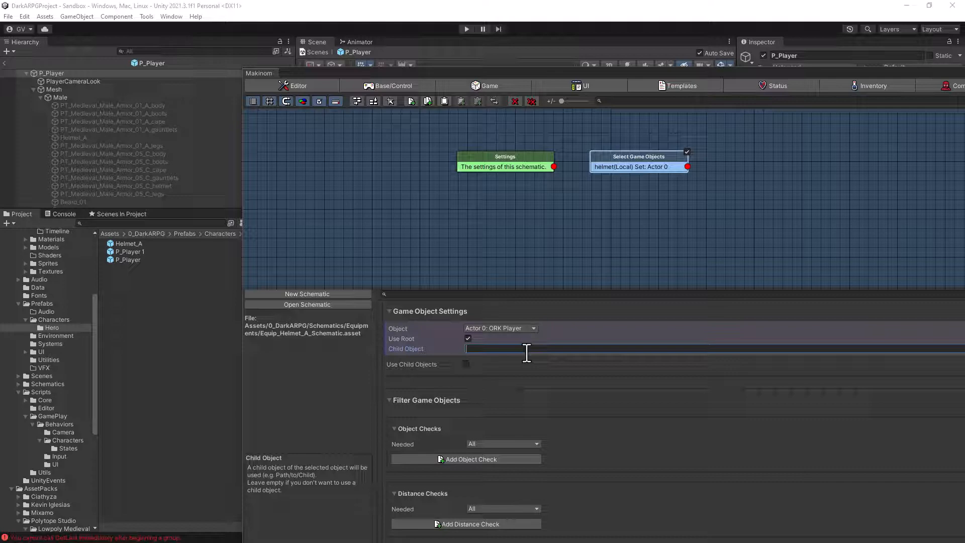
text(Mesh/Male/Helmet_A)
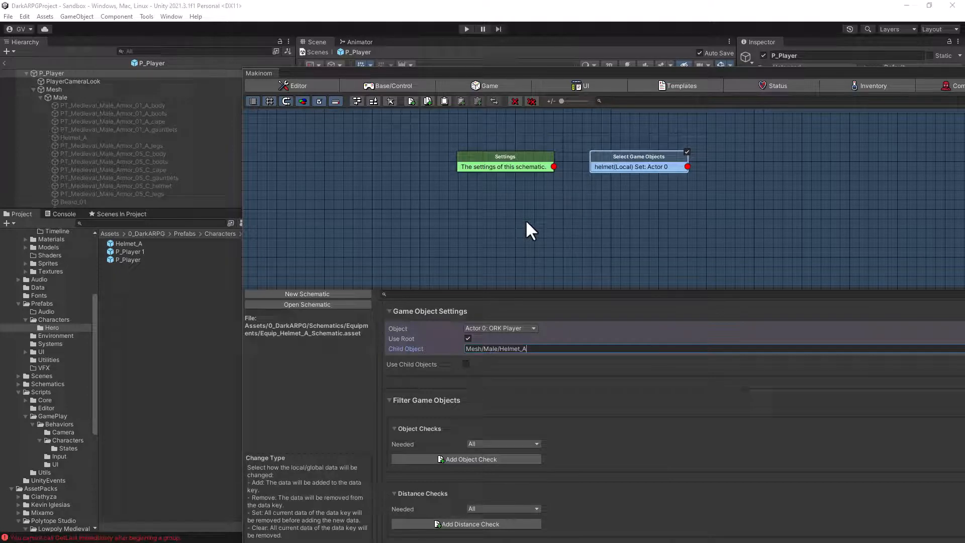
Step: Rename the Male object inside the P_Player prefab to Model
click(69, 97)
click(68, 97)
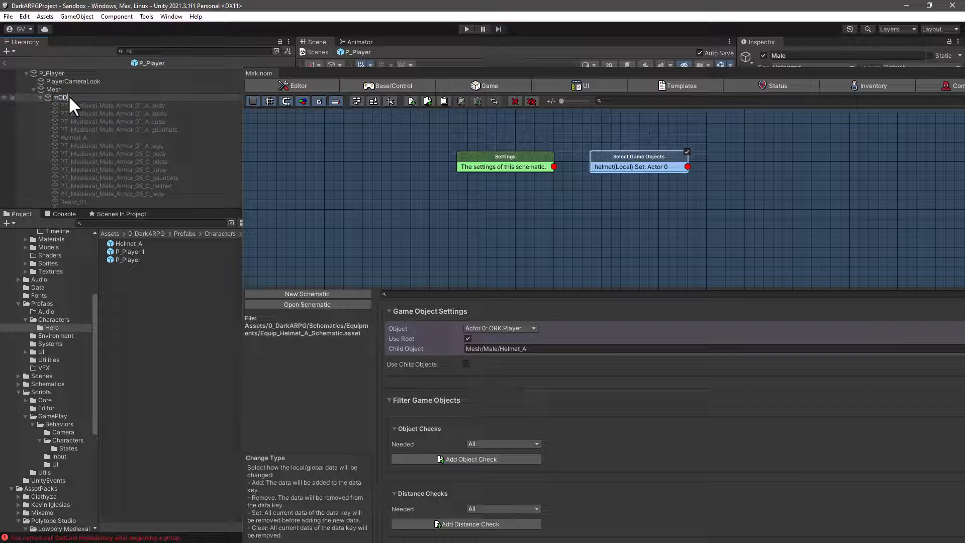
text(Model)
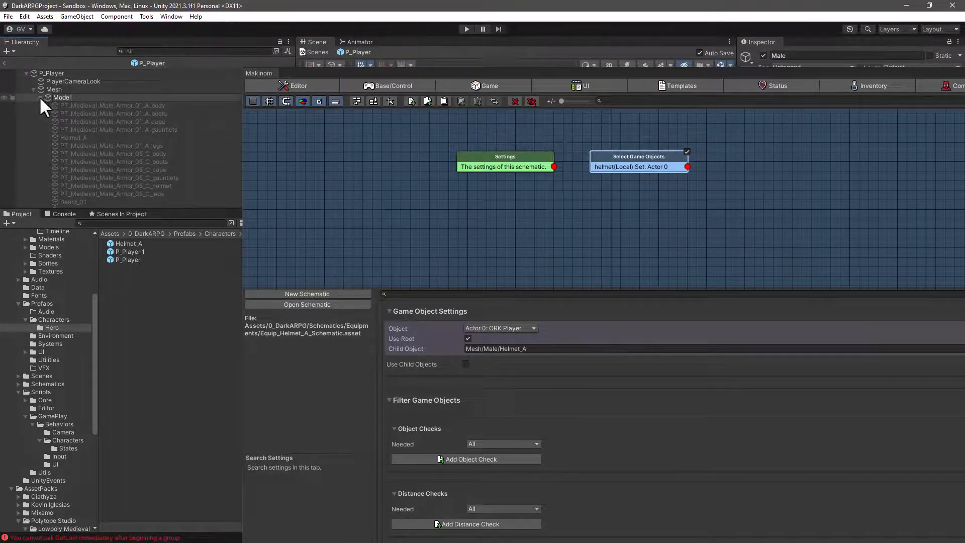
key(Return)
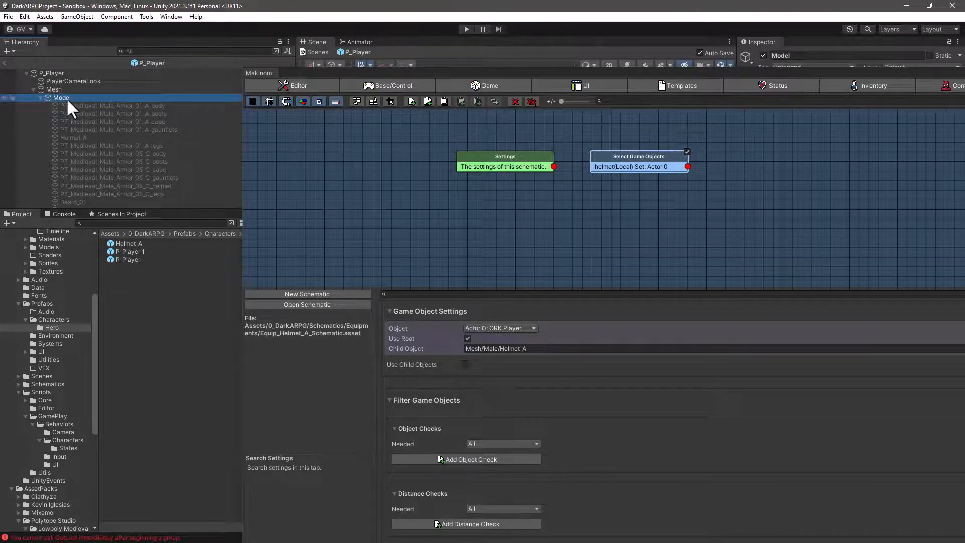
Step: Change the Child Object path to Mesh/Model/Helmet_A to match the renamed object
click(53, 89)
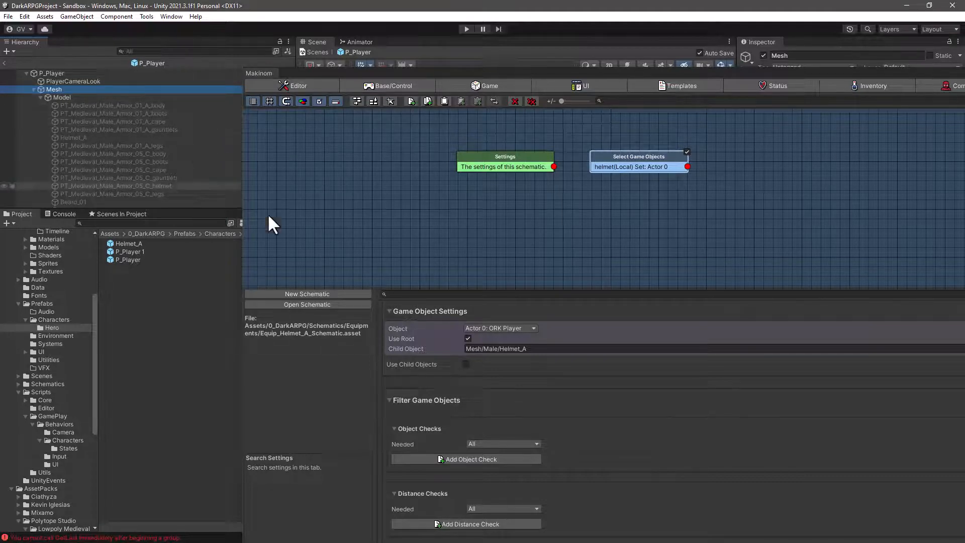
click(528, 349)
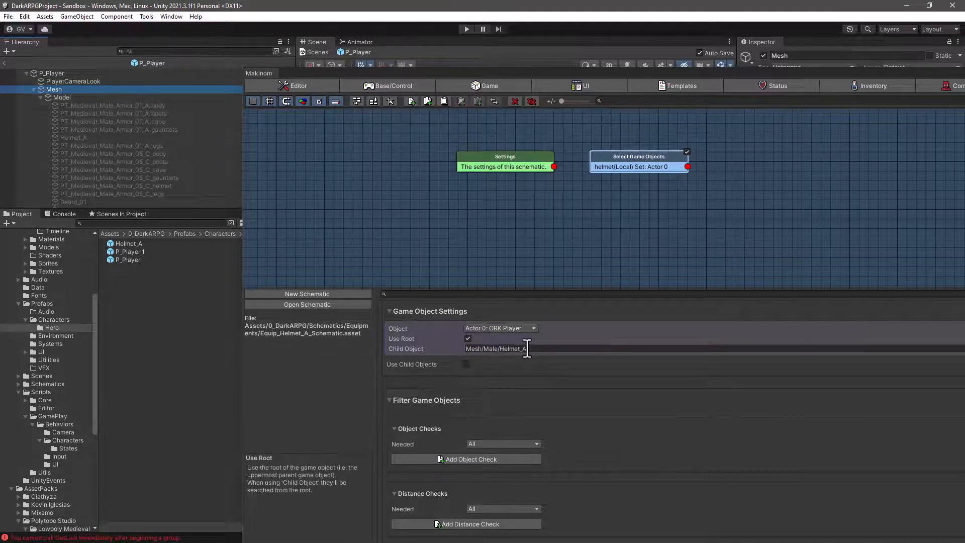
click(494, 352)
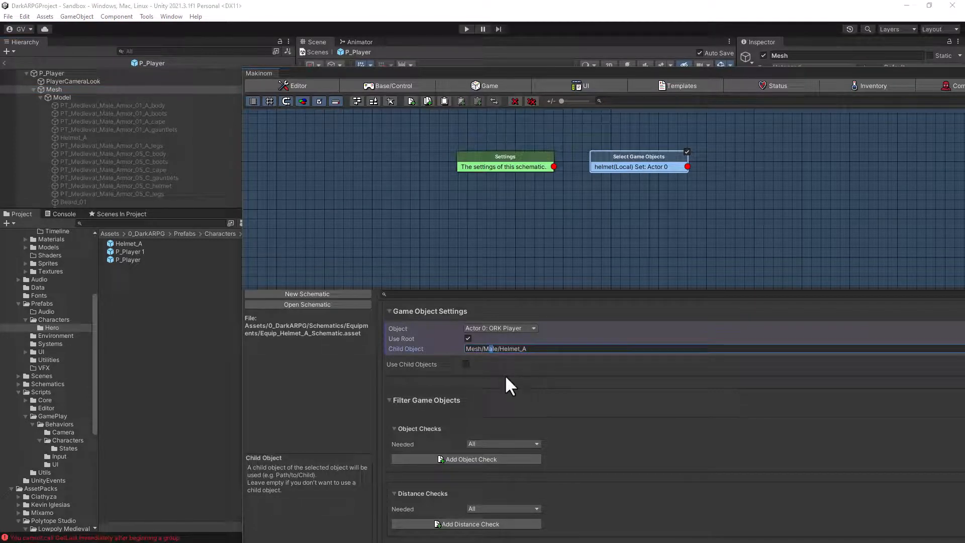
text(ode)
key(Delete)
key(Delete)
Step: Connect the Settings node's output to the Select Game Objects node
drag(710, 74, 465, 6)
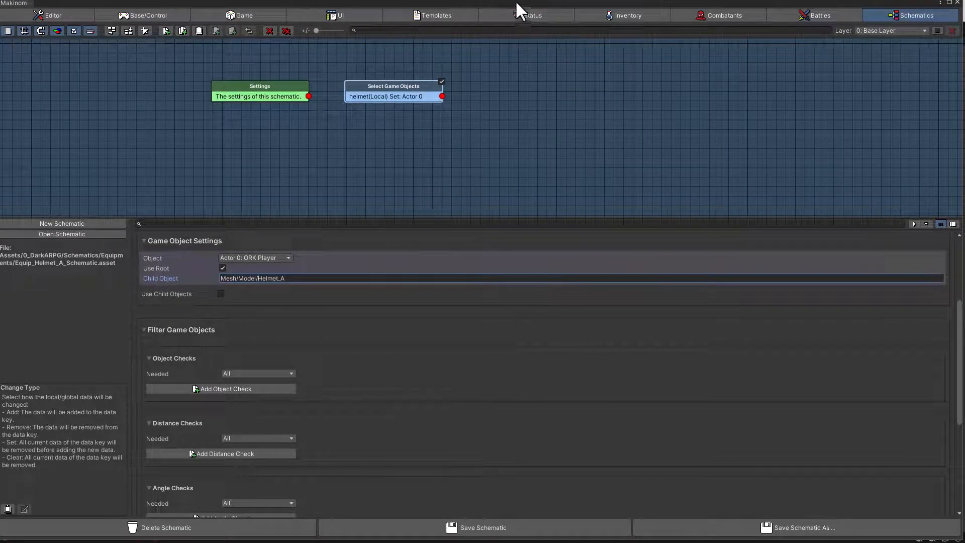
drag(505, 2, 691, 11)
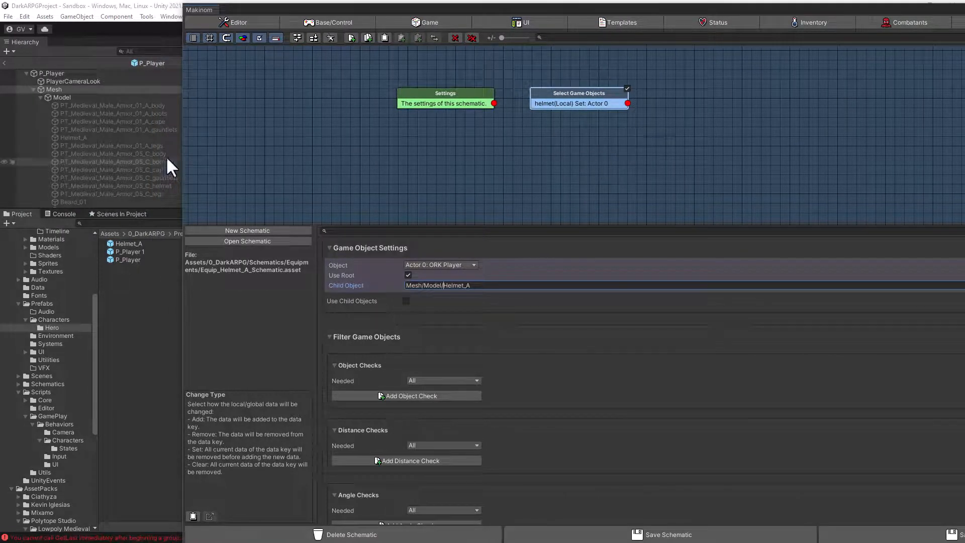
scroll(168, 155, down, 5)
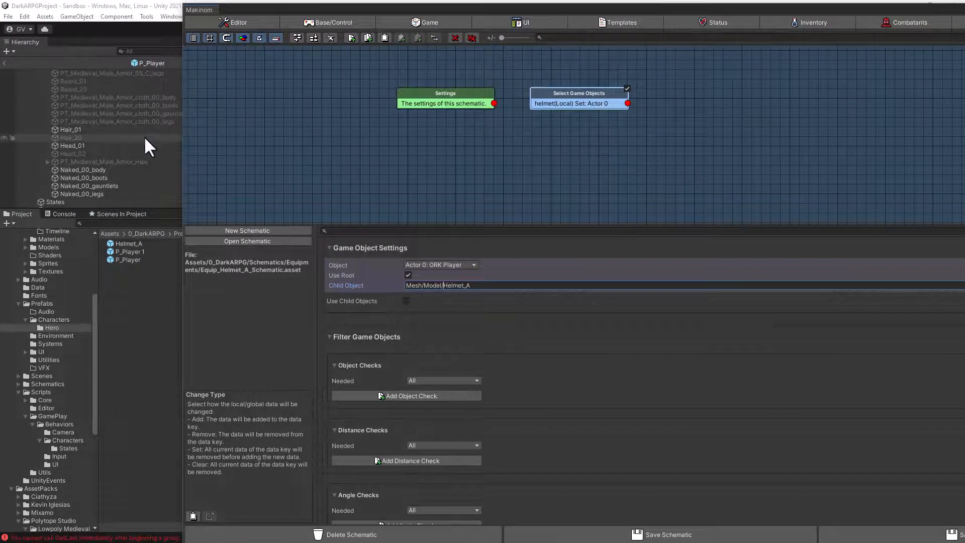
scroll(131, 133, up, 3)
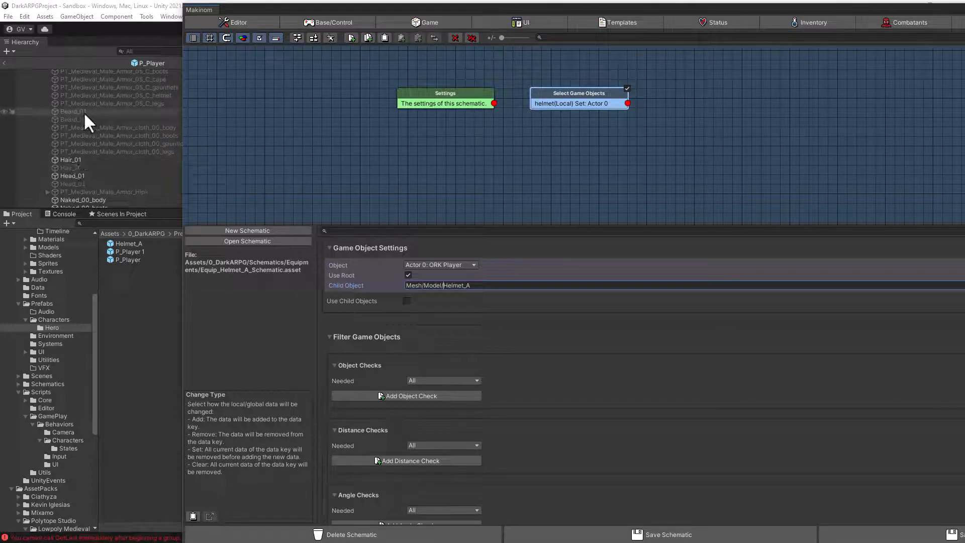
click(574, 95)
drag(494, 103, 563, 96)
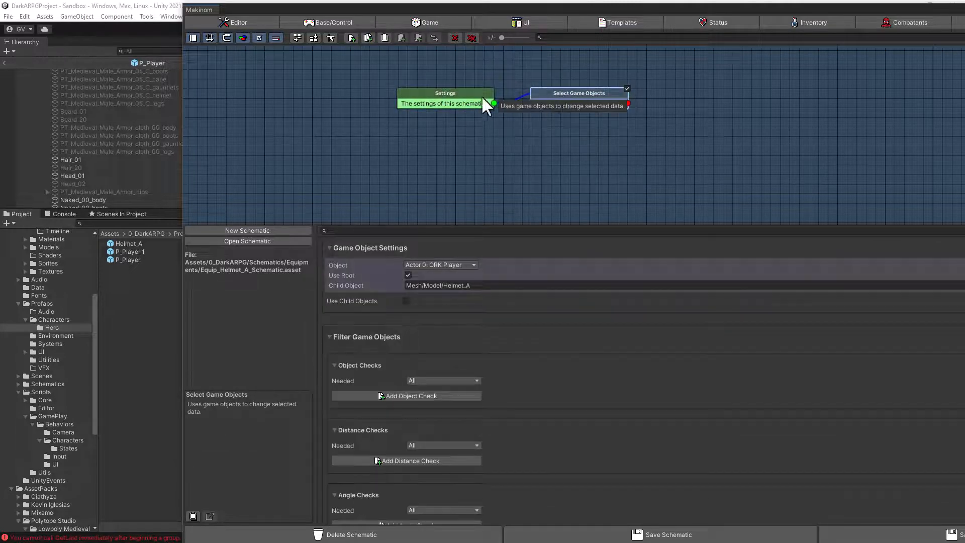
Step: Copy the Select Game Objects node and place the duplicate just below it
right_click(578, 91)
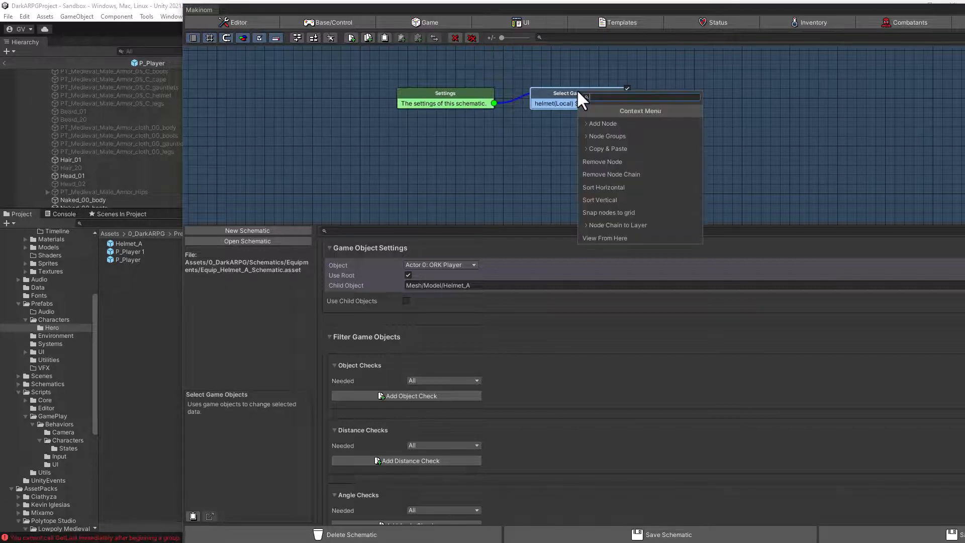
click(608, 149)
click(602, 123)
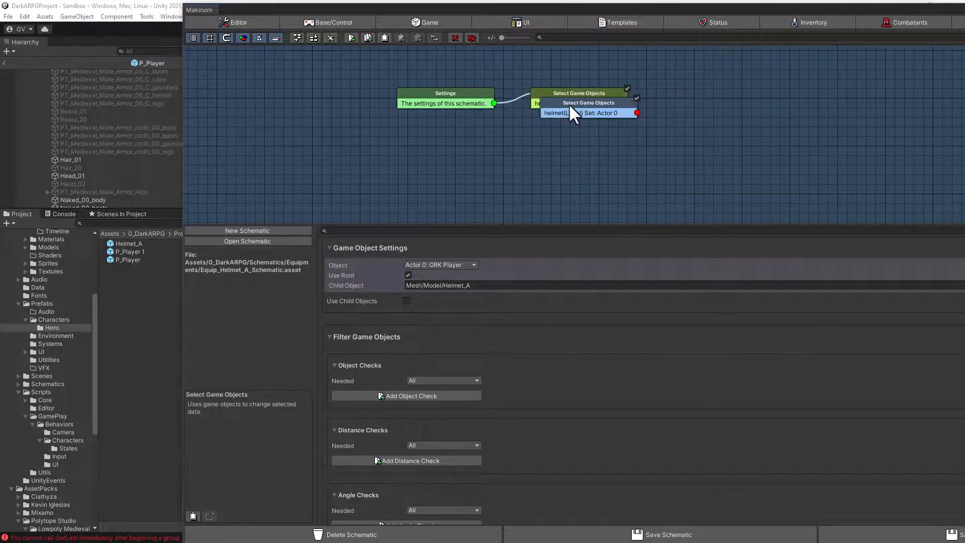
drag(569, 103, 566, 127)
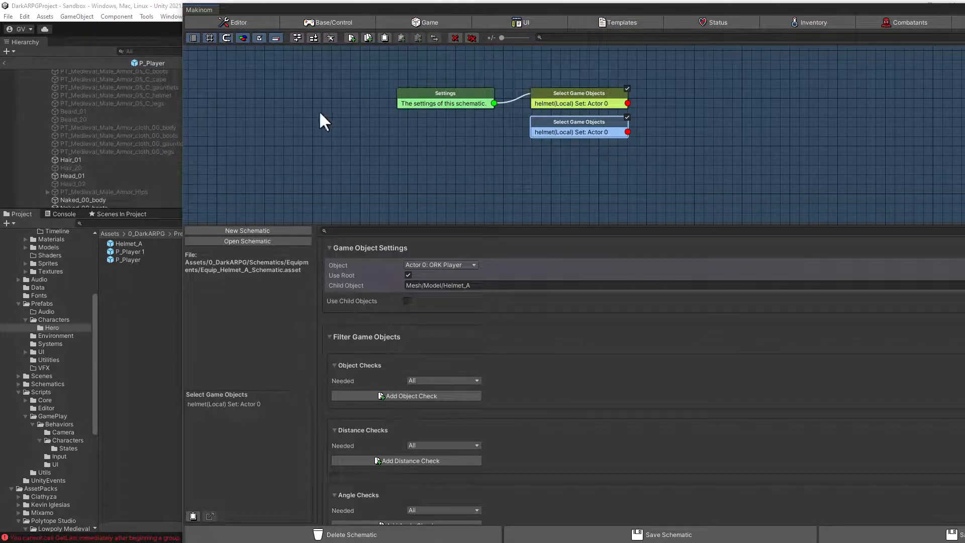
Step: Set the duplicated node's Data Key to hair
right_click(575, 124)
click(605, 181)
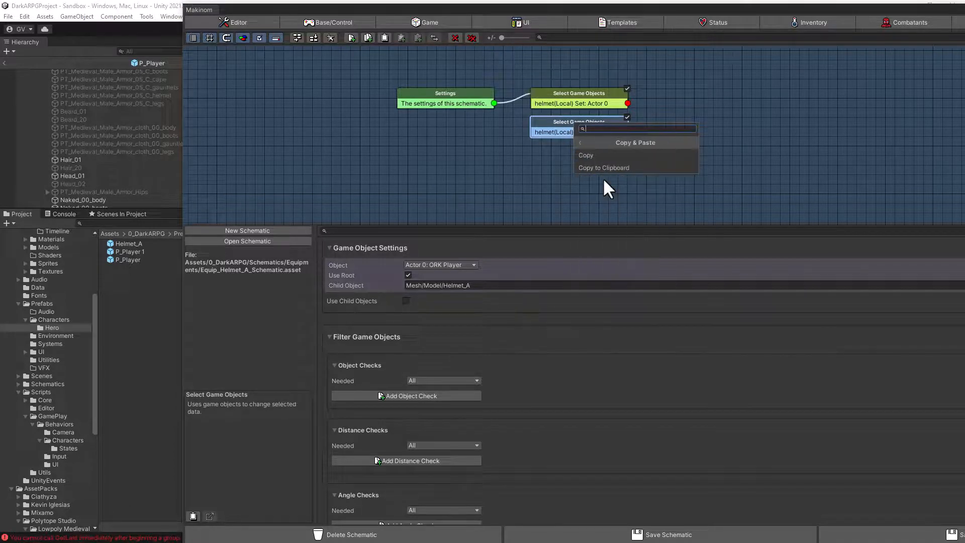
click(558, 120)
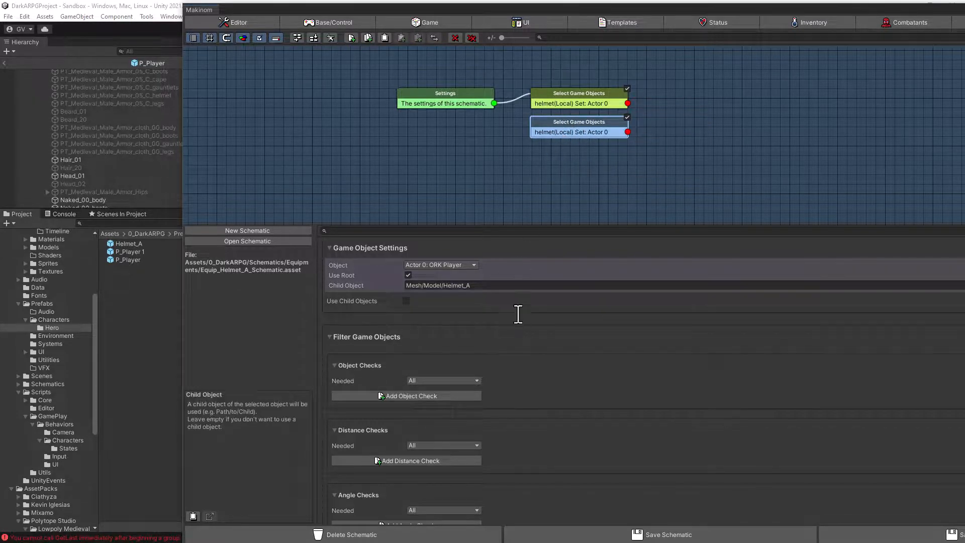
scroll(518, 312, up, 5)
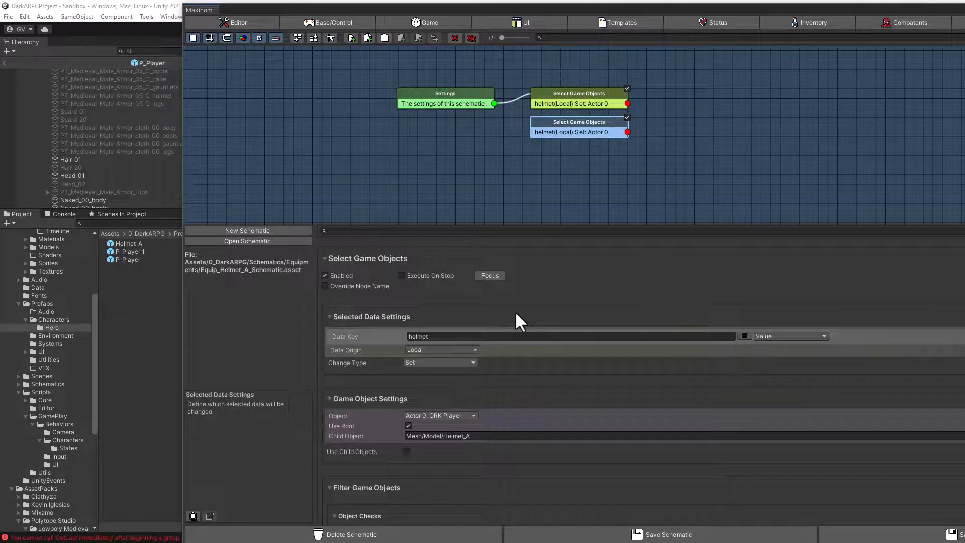
double_click(435, 336)
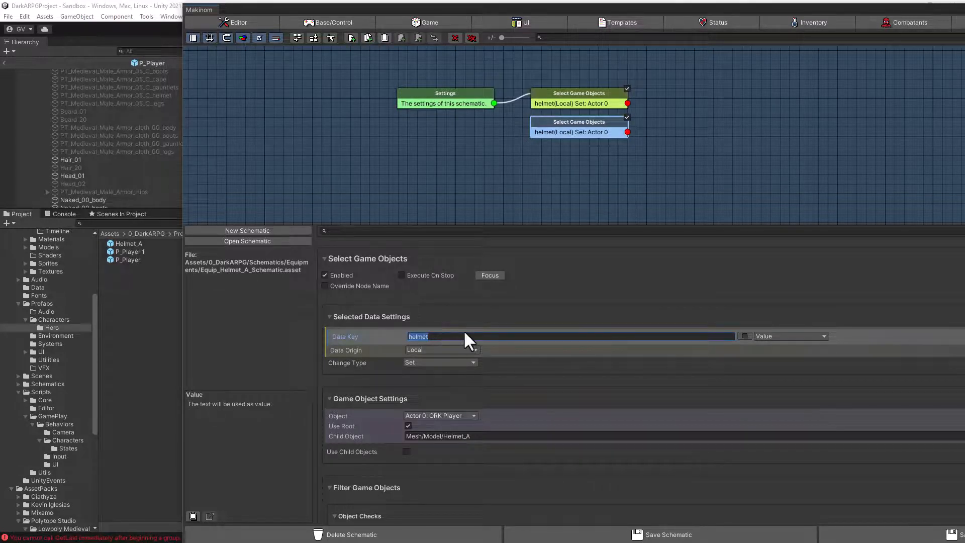
text(hair)
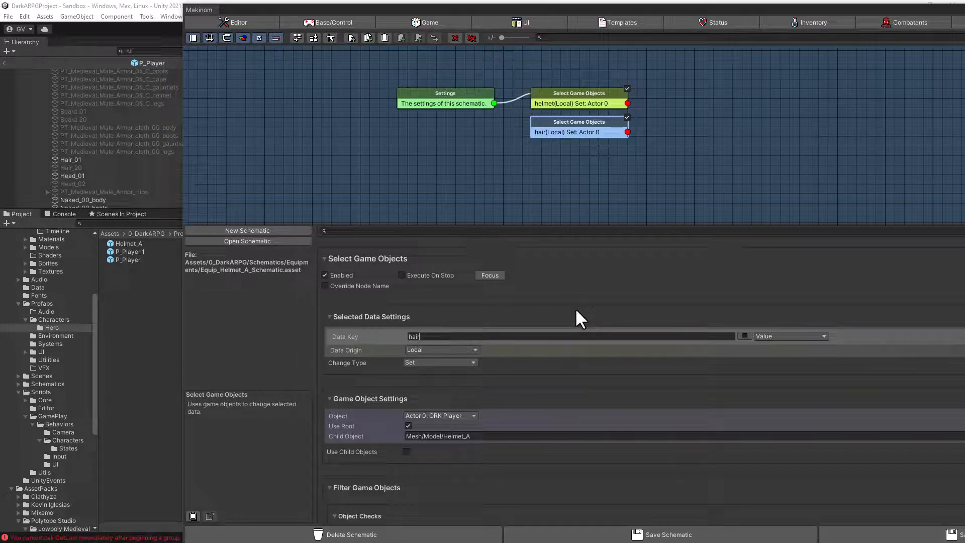
Step: Copy the Beard_01 object's name and set the hair node's Child Object path to Mesh/Model/Beard_01
scroll(573, 367, down, 3)
scroll(571, 363, down, 3)
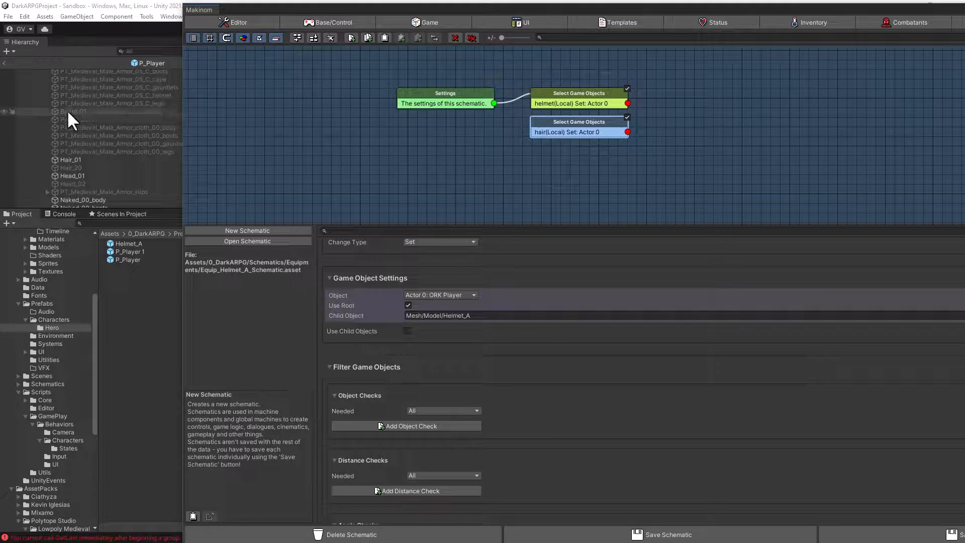
click(86, 113)
click(87, 113)
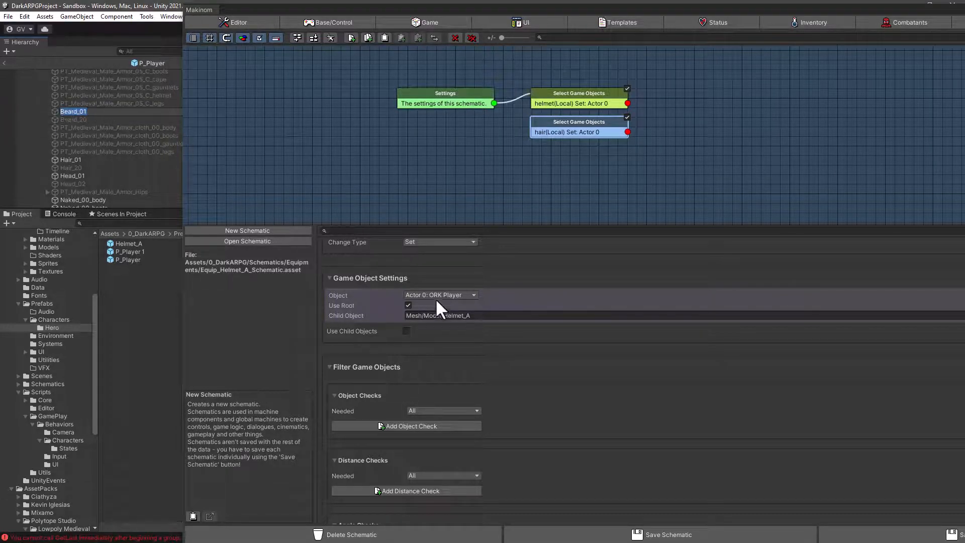
click(476, 315)
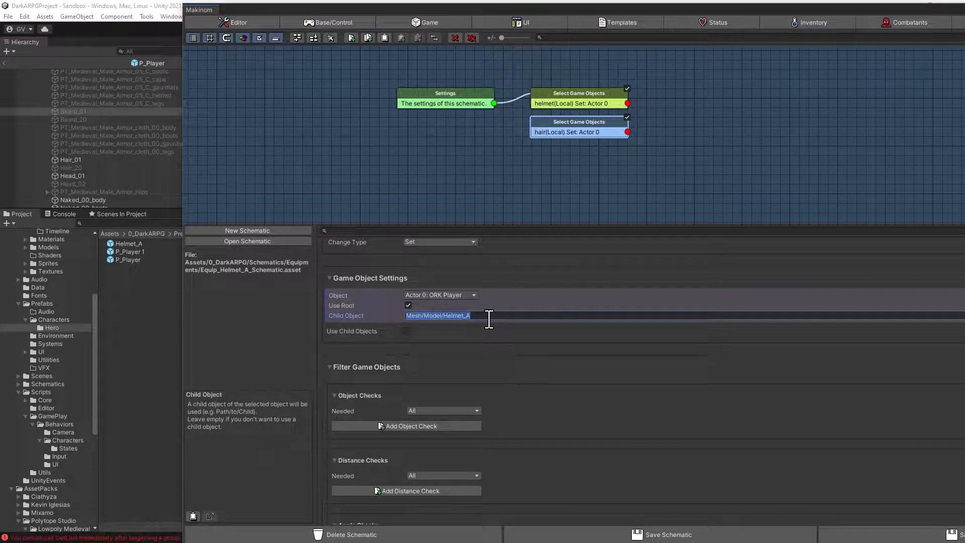
click(489, 318)
key(BackSpace)
key(BackSpace)
key(BackSpace)
key(BackSpace)
key(BackSpace)
key(BackSpace)
key(BackSpace)
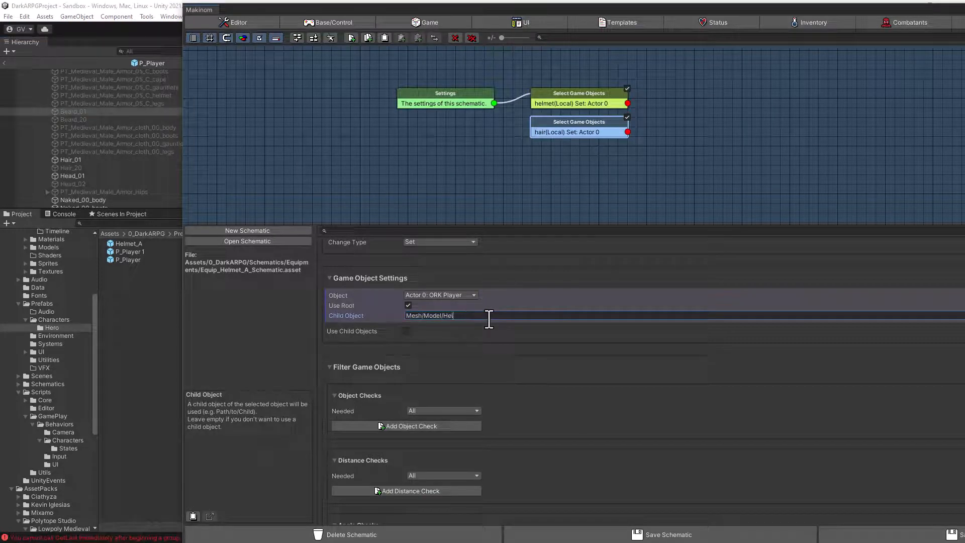
key(ctrl+v)
Step: Copy the hair node and place the duplicate below it
click(576, 119)
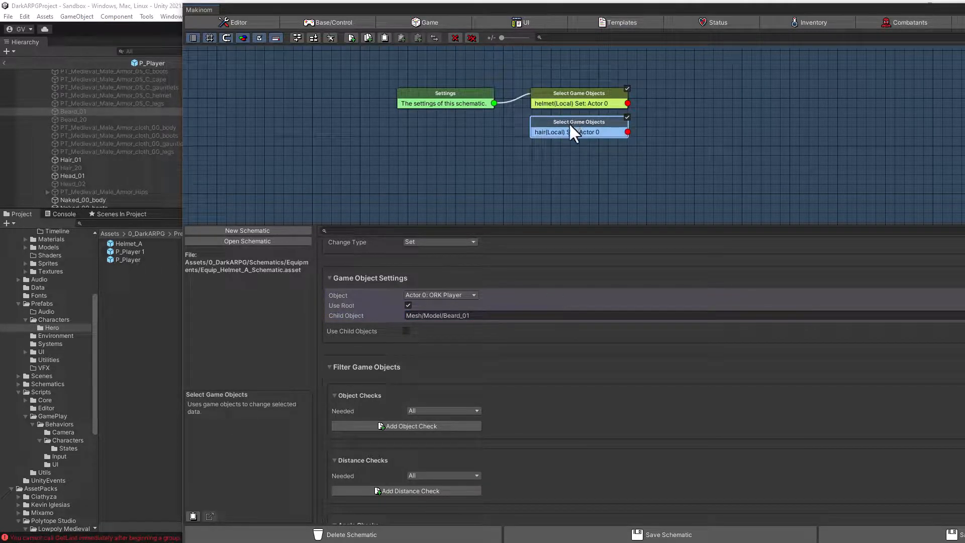
right_click(569, 122)
click(605, 182)
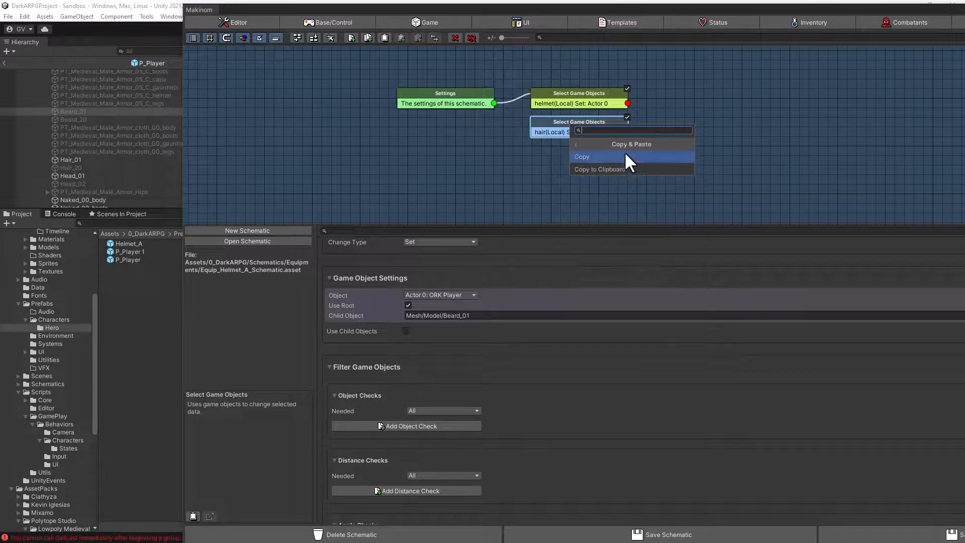
click(624, 154)
drag(581, 129, 572, 148)
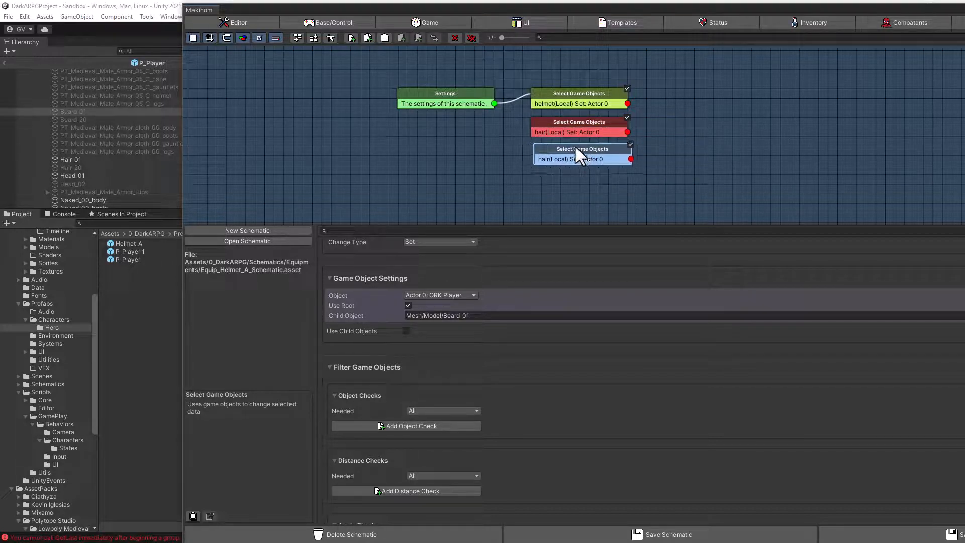
Step: Copy the third Select Game Objects node and place the duplicate just below it
right_click(579, 149)
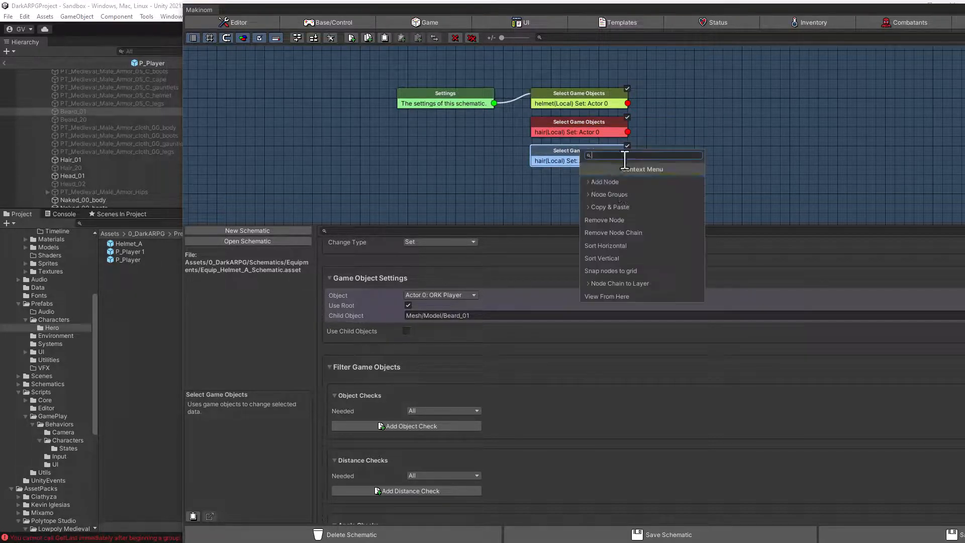
click(614, 206)
click(616, 181)
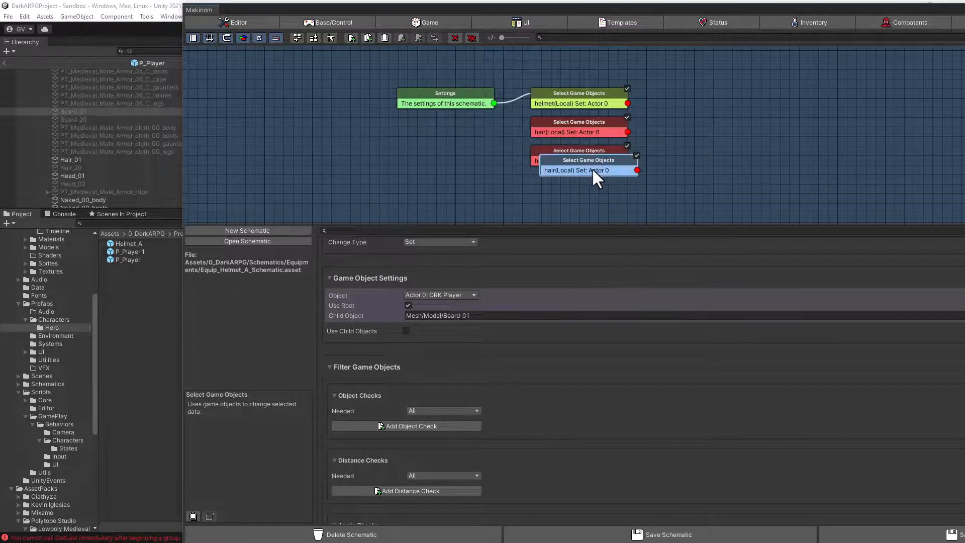
drag(593, 168, 594, 182)
Step: Copy the fourth node, place a fifth copy below it, and chain all Select Game Objects nodes in sequence
right_click(593, 177)
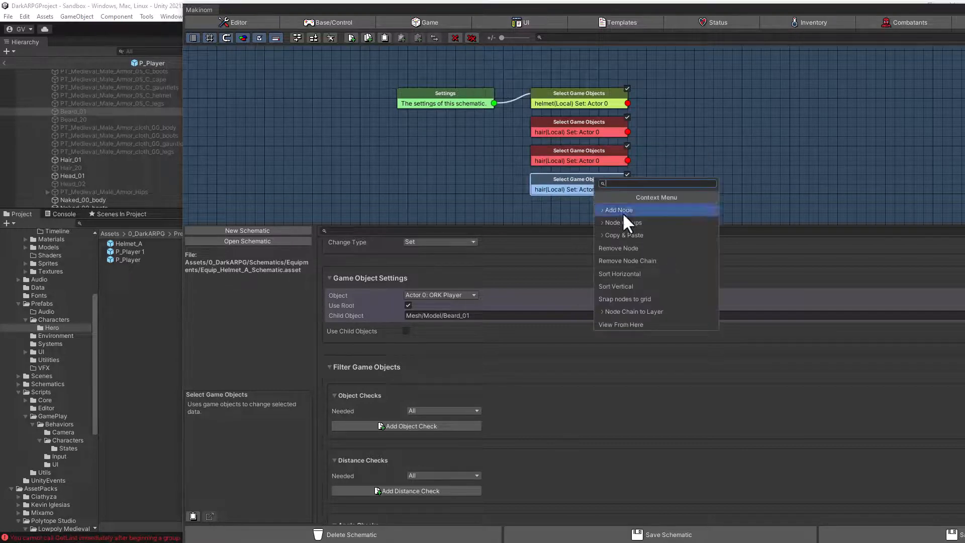
click(618, 234)
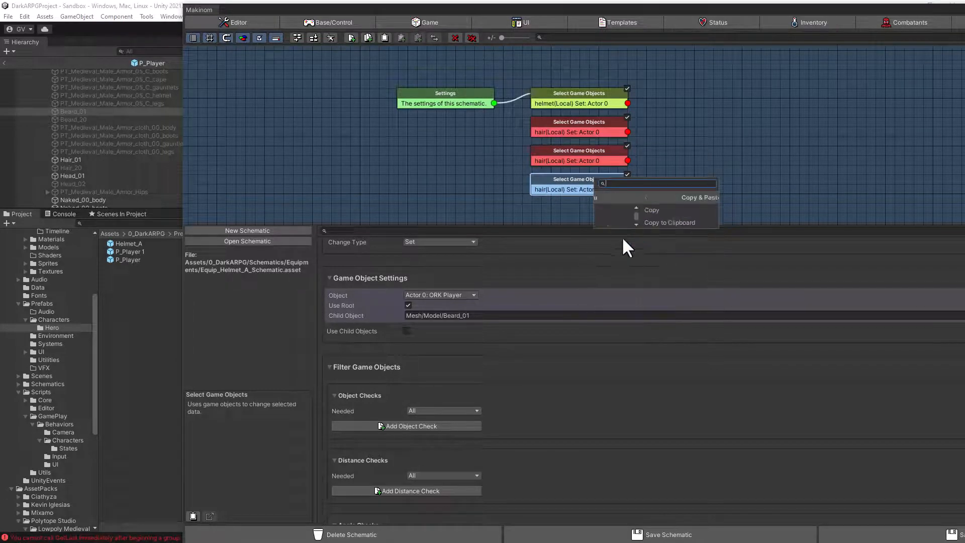
click(642, 211)
drag(592, 201, 586, 210)
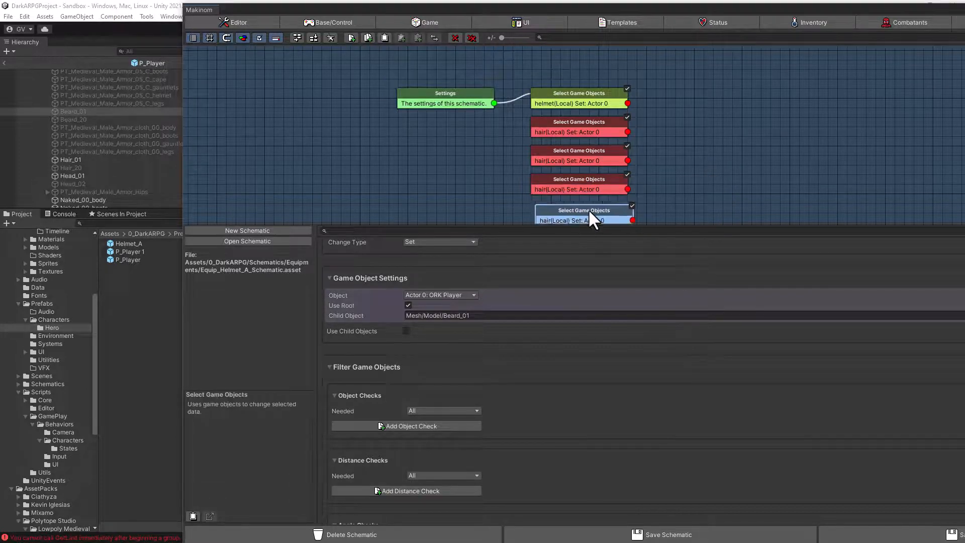
drag(628, 104, 629, 217)
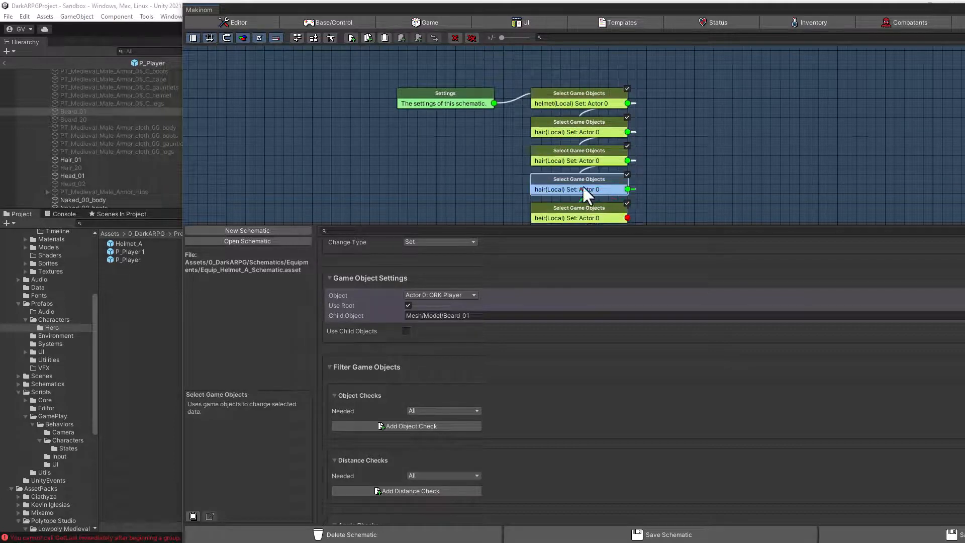
Step: Copy the Beard_20 object's name and edit the end of the third node's Child Object path
click(586, 125)
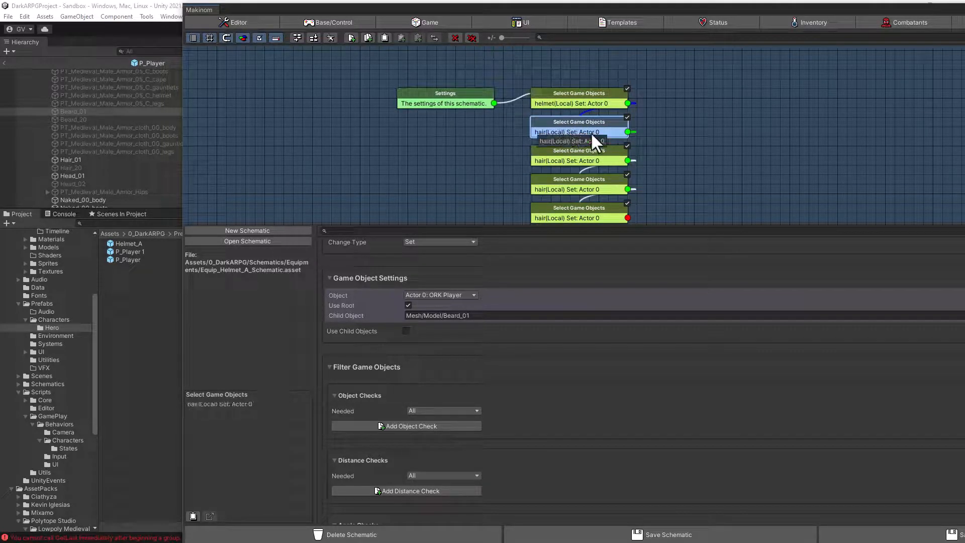
click(97, 120)
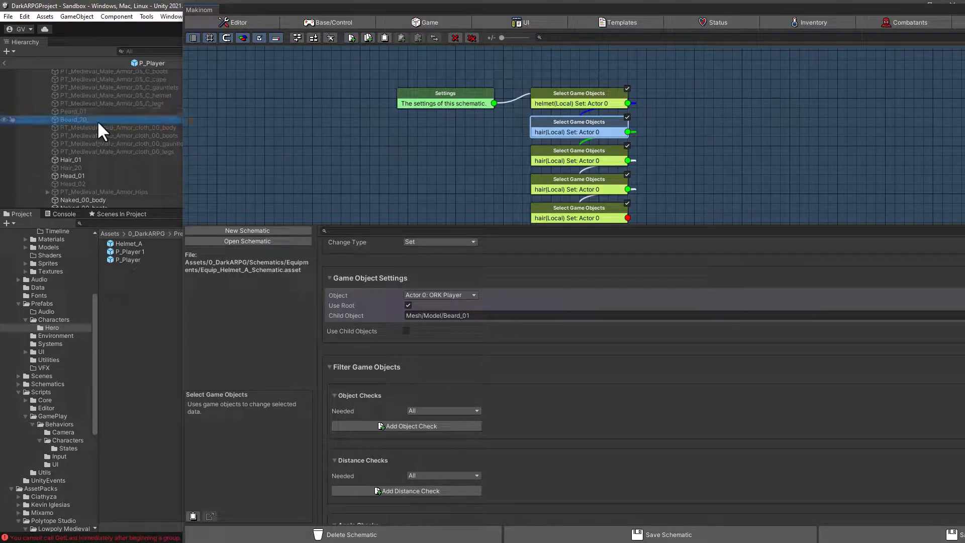
click(97, 120)
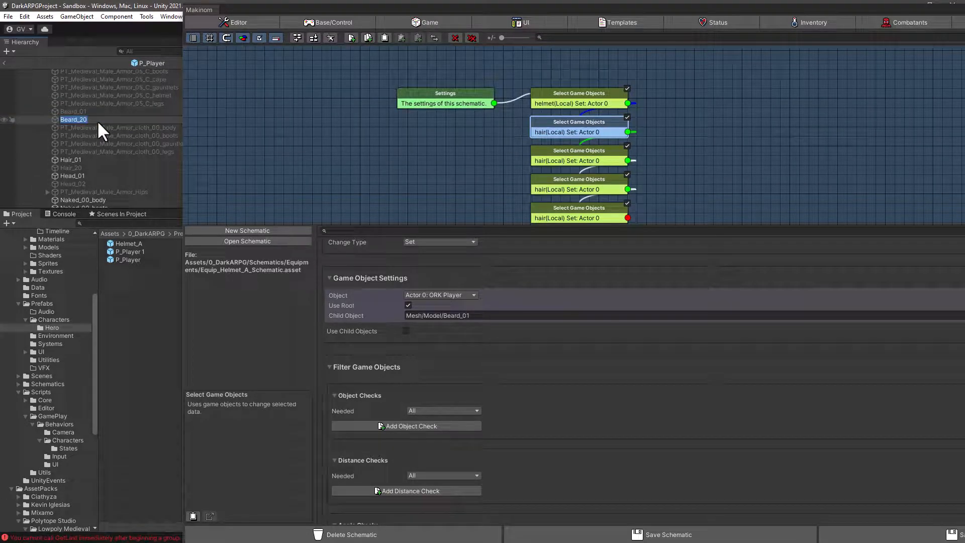
click(572, 151)
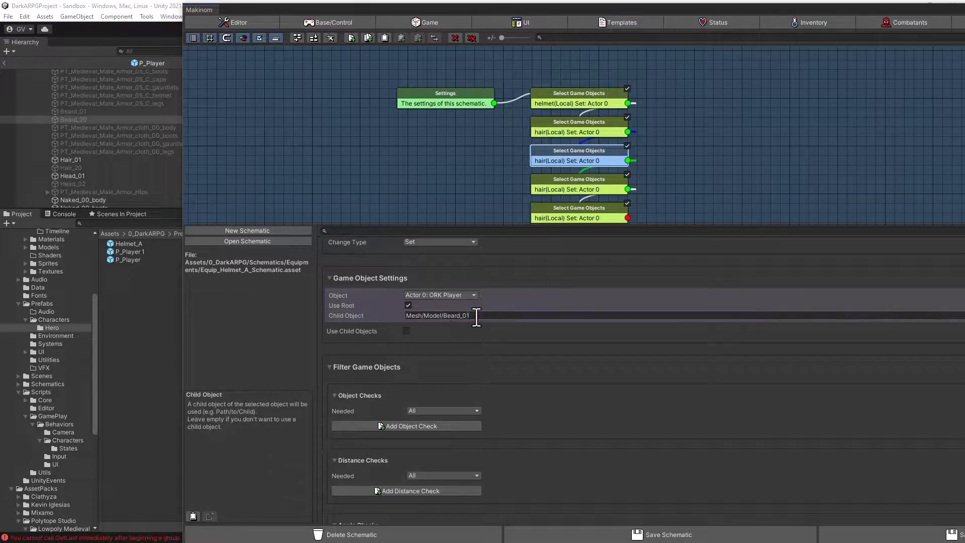
click(474, 316)
click(481, 316)
key(BackSpace)
key(BackSpace)
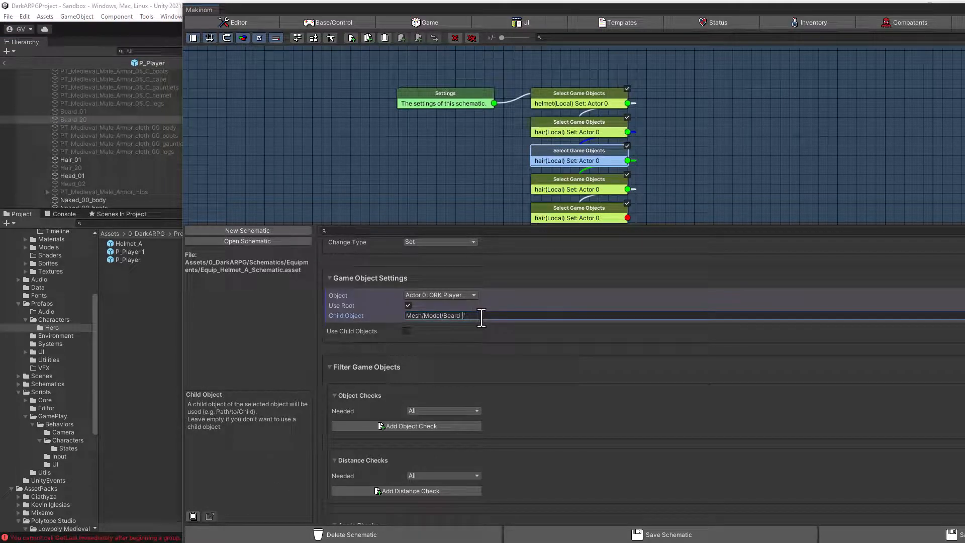
Step: Copy the Hair_01 object's name and paste it into the fourth node's Child Object path
click(562, 180)
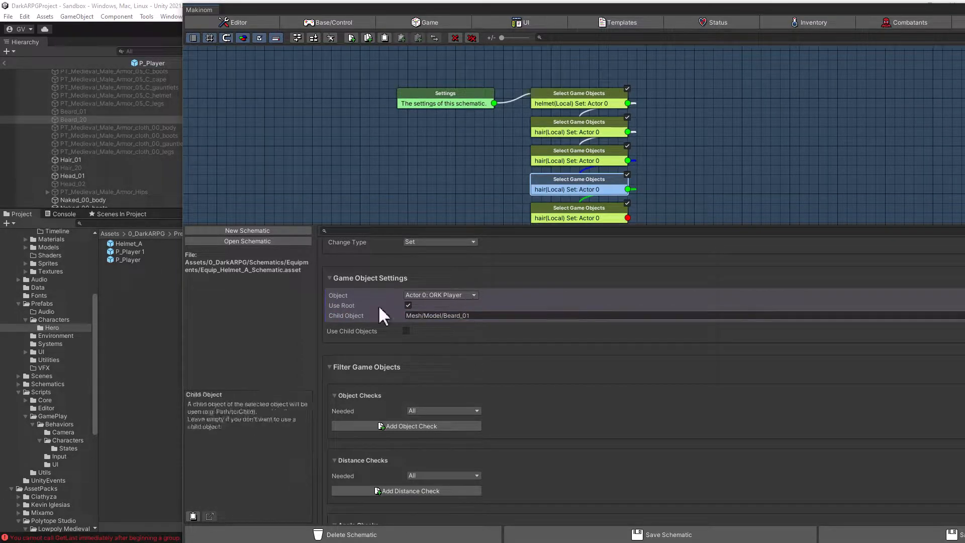
click(80, 158)
click(80, 159)
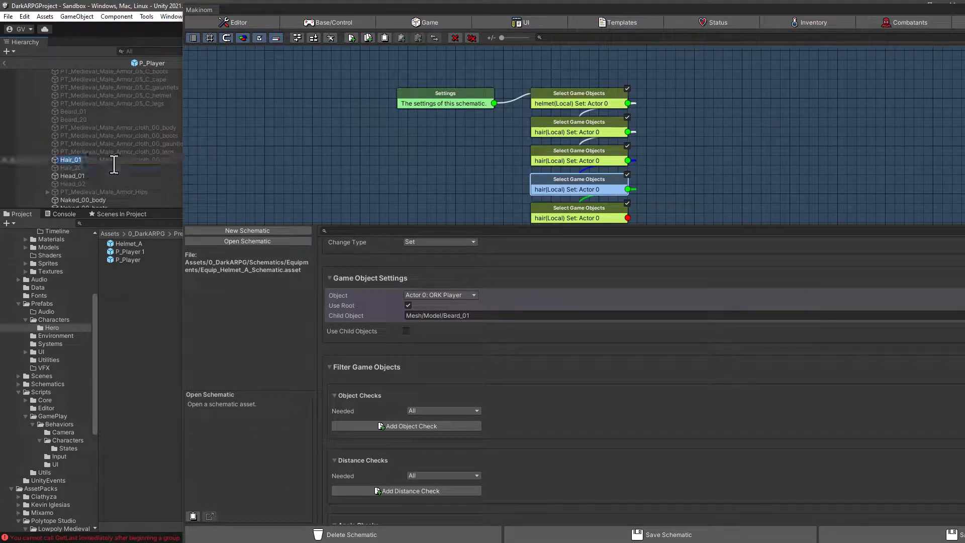
click(450, 317)
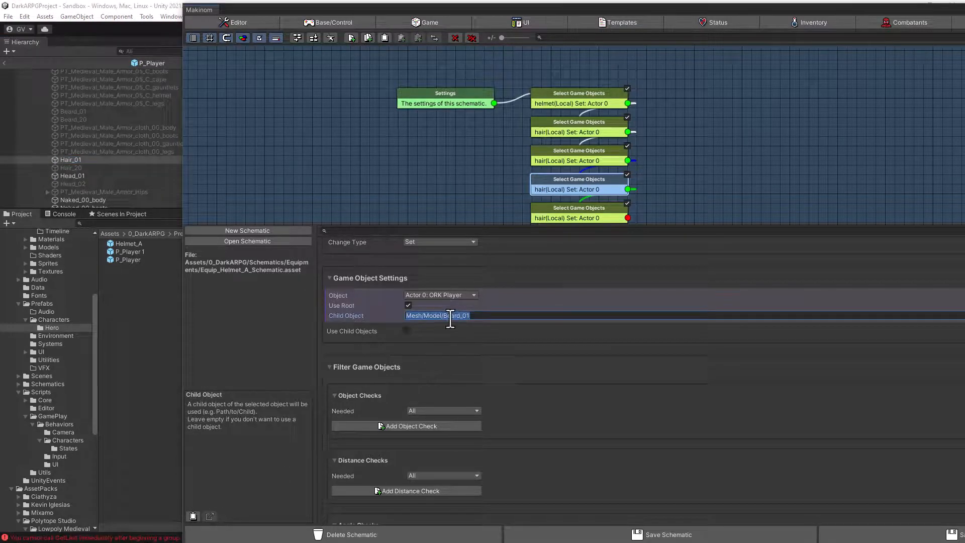
click(445, 317)
key(ctrl+v)
Step: Set the fifth node's Child Object path to Mesh/Model/Hair_20 and save the schematic
click(584, 214)
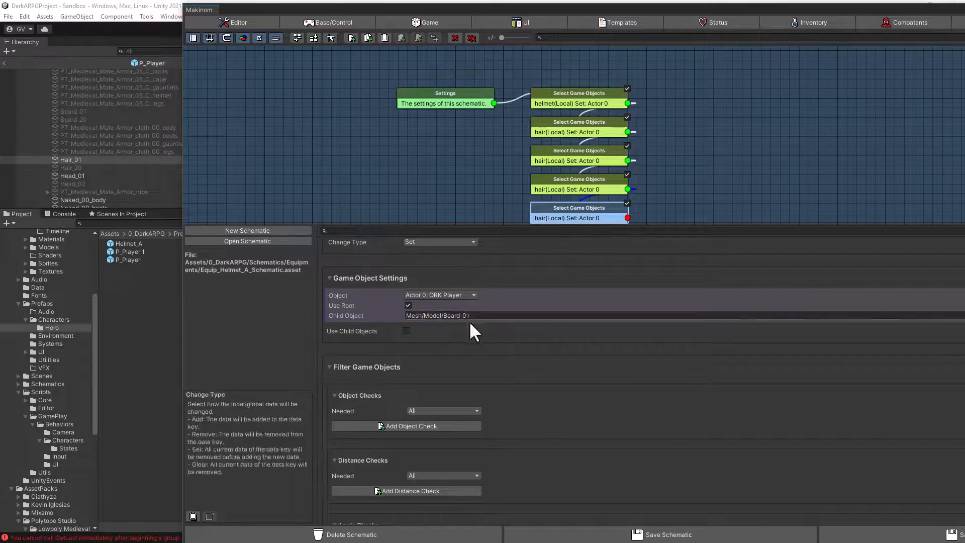
click(455, 317)
click(456, 316)
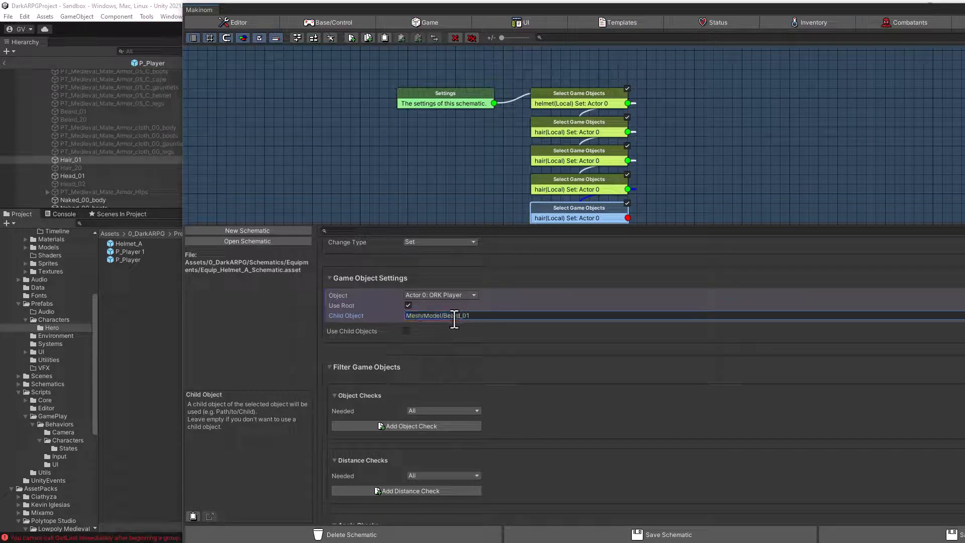
drag(446, 316, 478, 316)
key(ctrl+v)
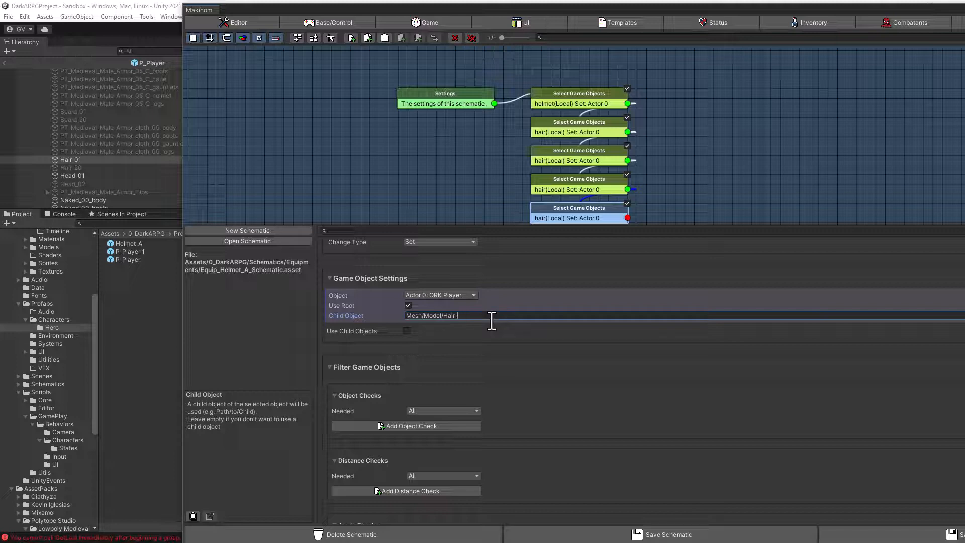
text(20)
click(577, 363)
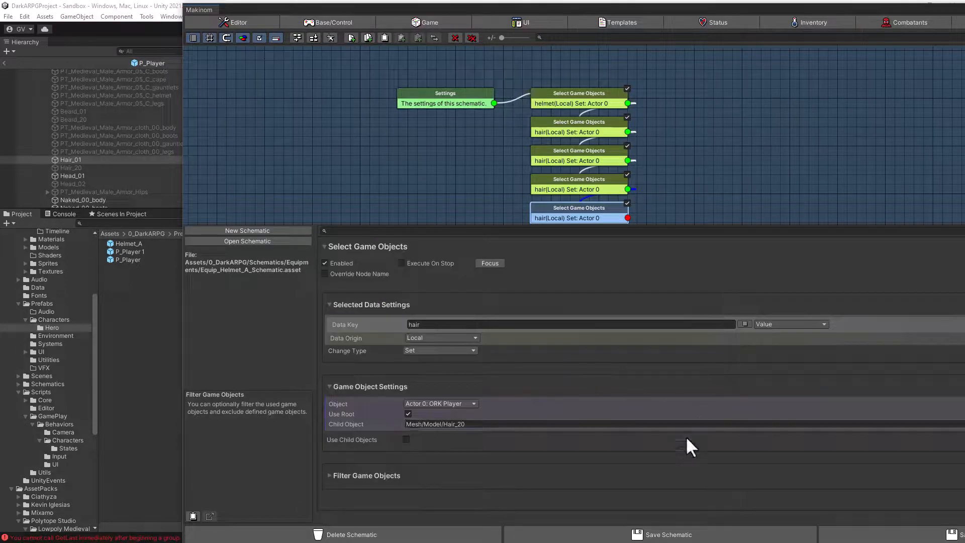
click(646, 534)
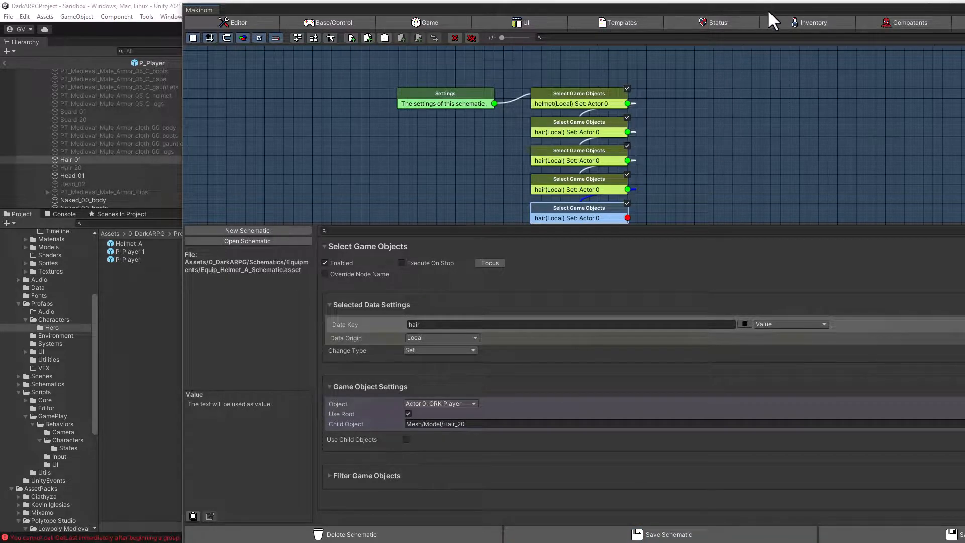
Step: Add an Activate Object node and connect the last Select Game Objects node to it
drag(768, 9, 585, 6)
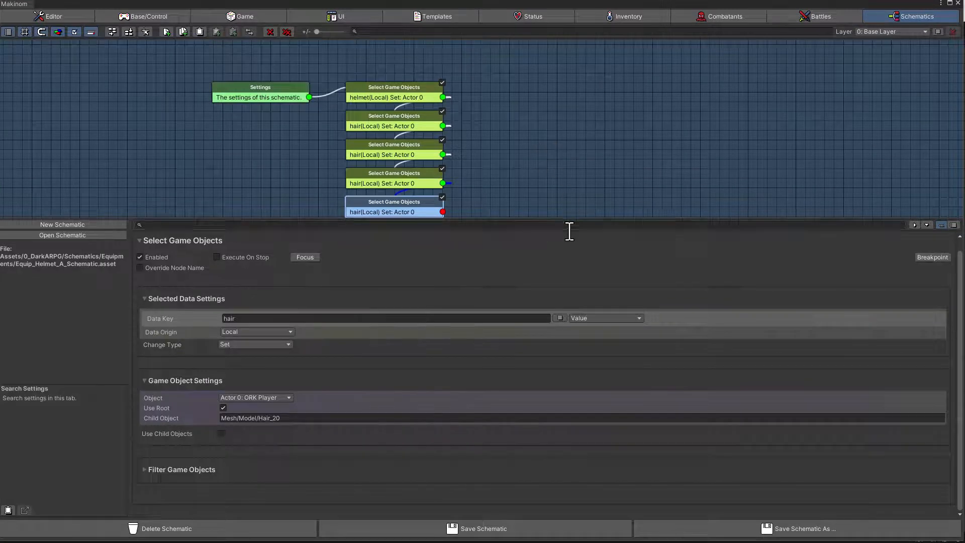
drag(568, 222, 555, 263)
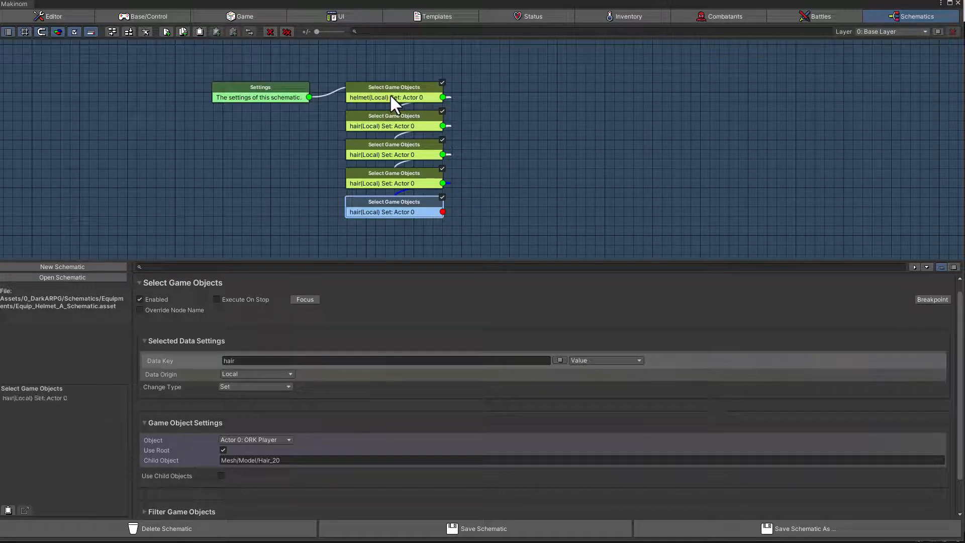
double_click(395, 3)
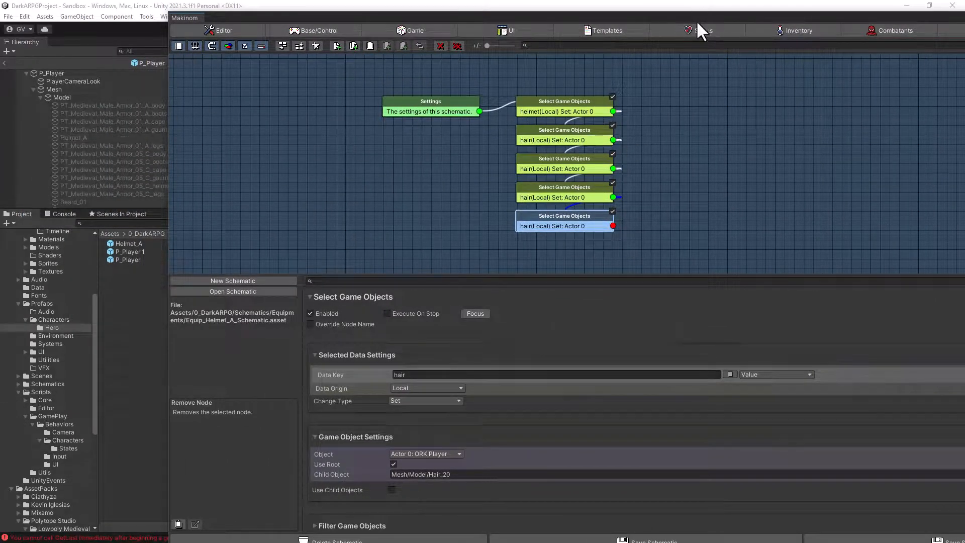
drag(695, 19, 511, 14)
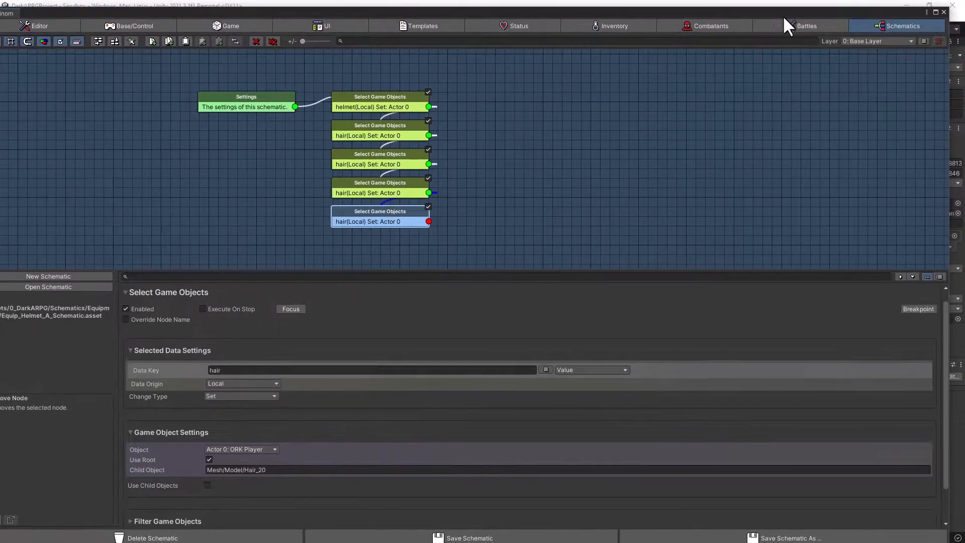
click(935, 12)
right_click(500, 96)
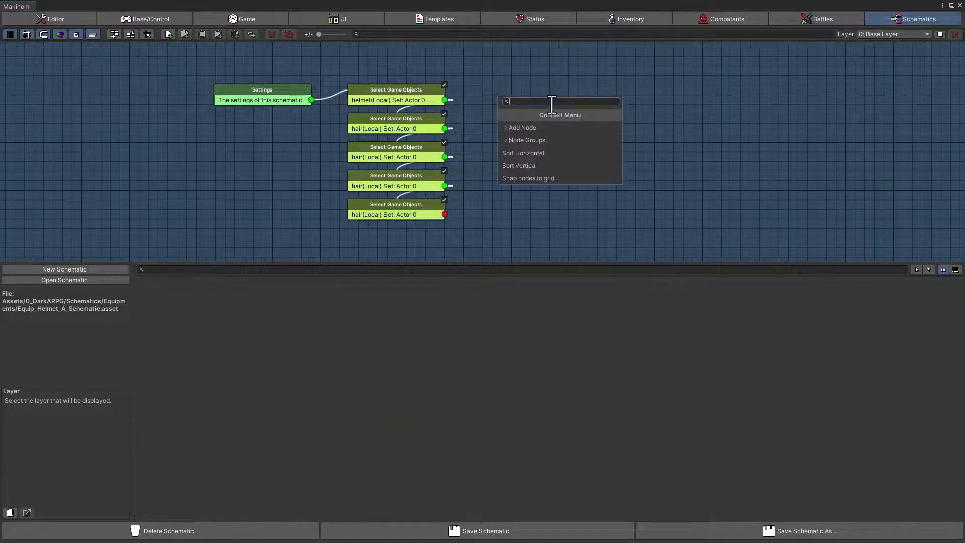
text(acti)
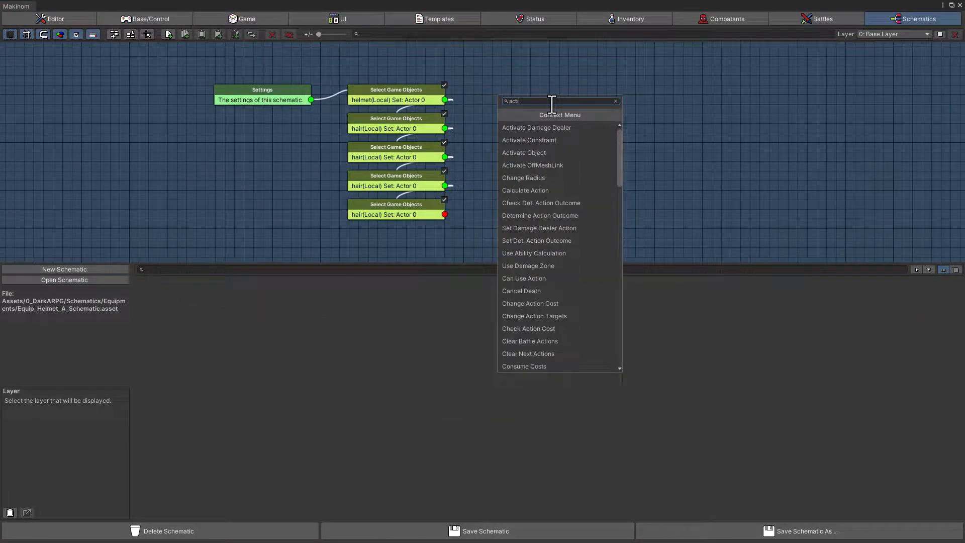
text(vate g)
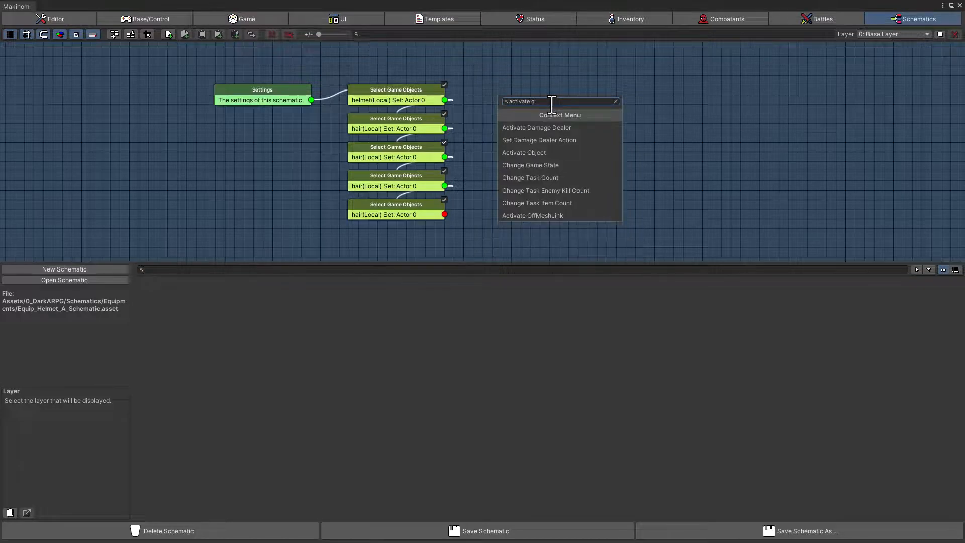
click(515, 152)
drag(536, 100, 523, 83)
drag(445, 215, 509, 93)
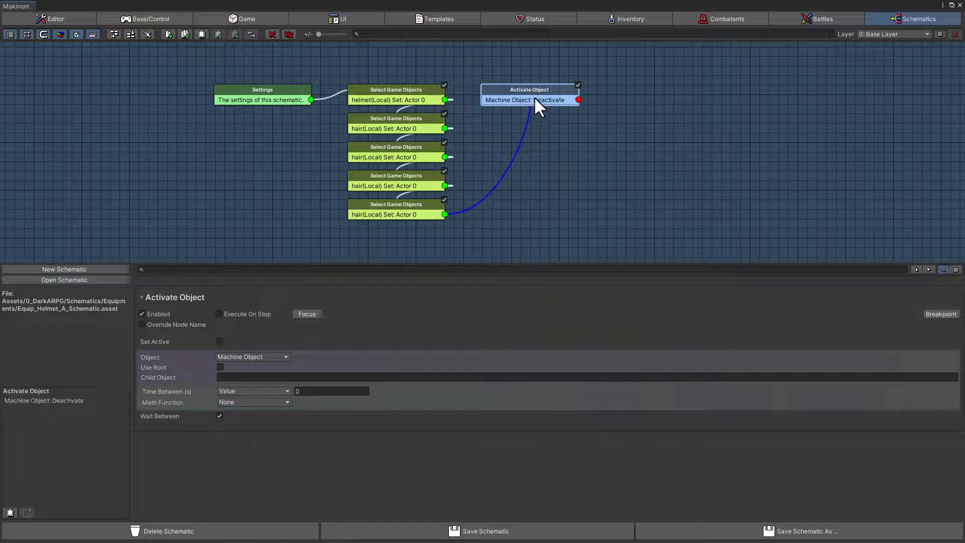
Step: Enable Set Active on the Activate Object node and set its Object to Selected Data
click(219, 341)
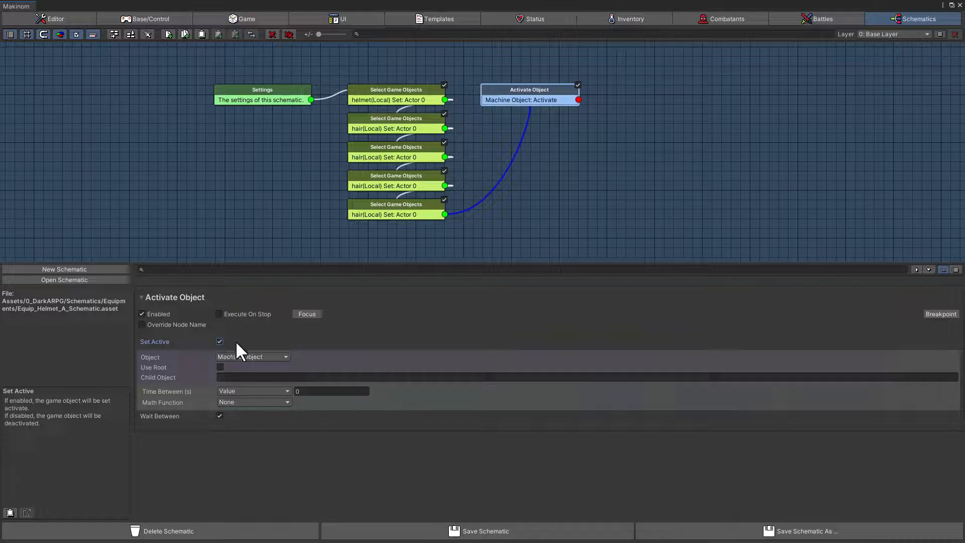
mouse_move(156, 355)
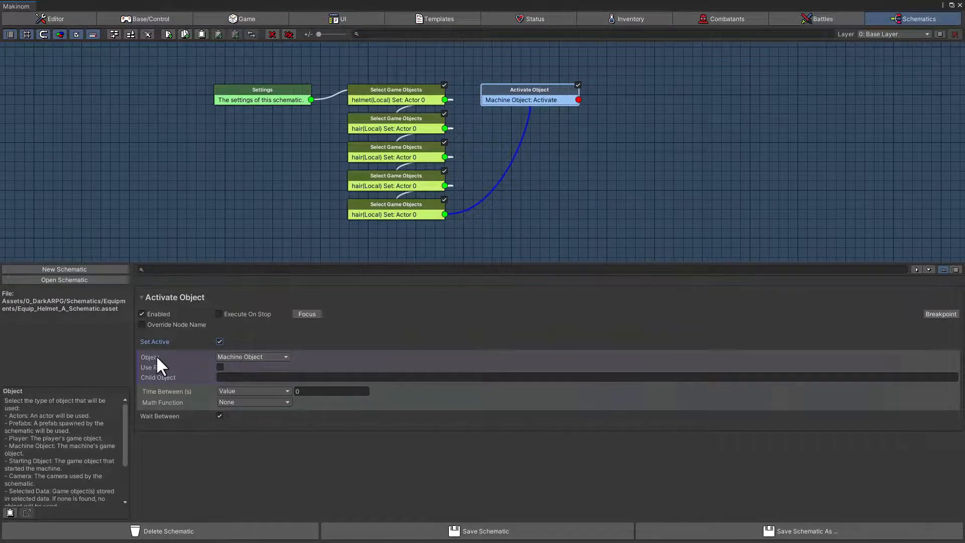
click(254, 357)
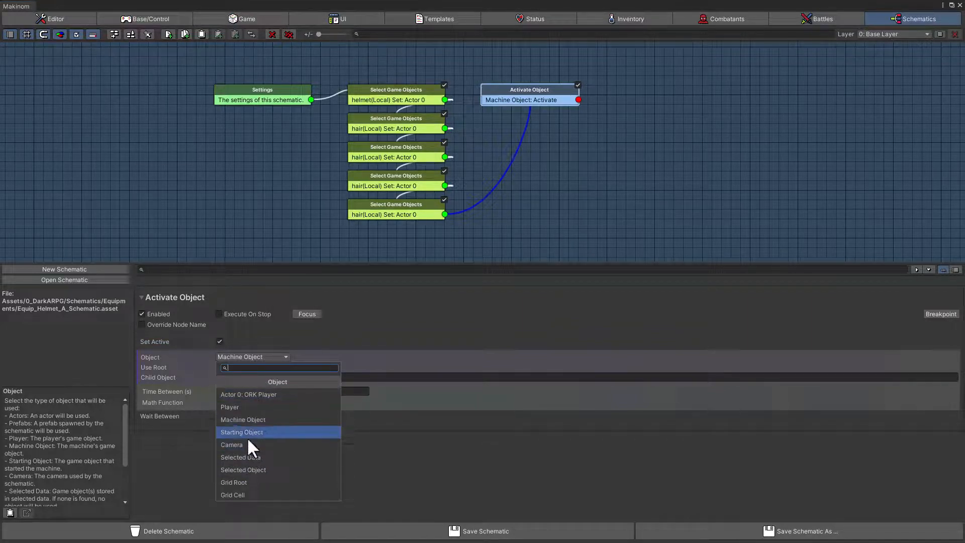
click(243, 457)
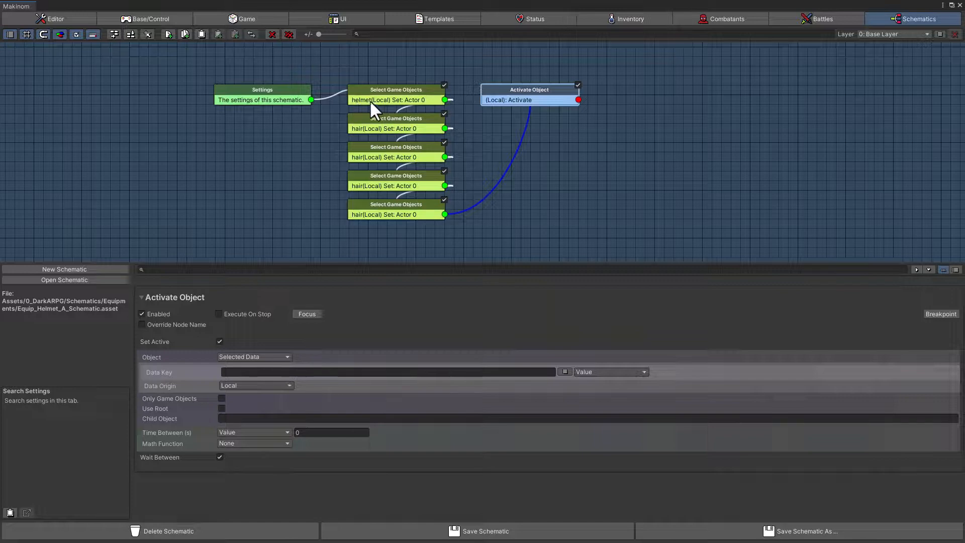
Step: Set the Activate Object node's Data Key to helmet and enable Only Game Objects
click(248, 372)
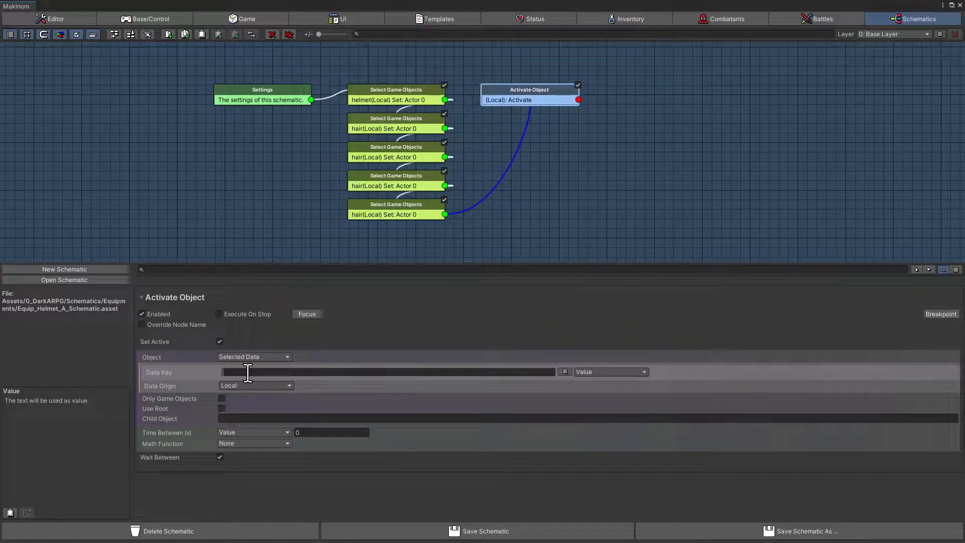
text(helmet)
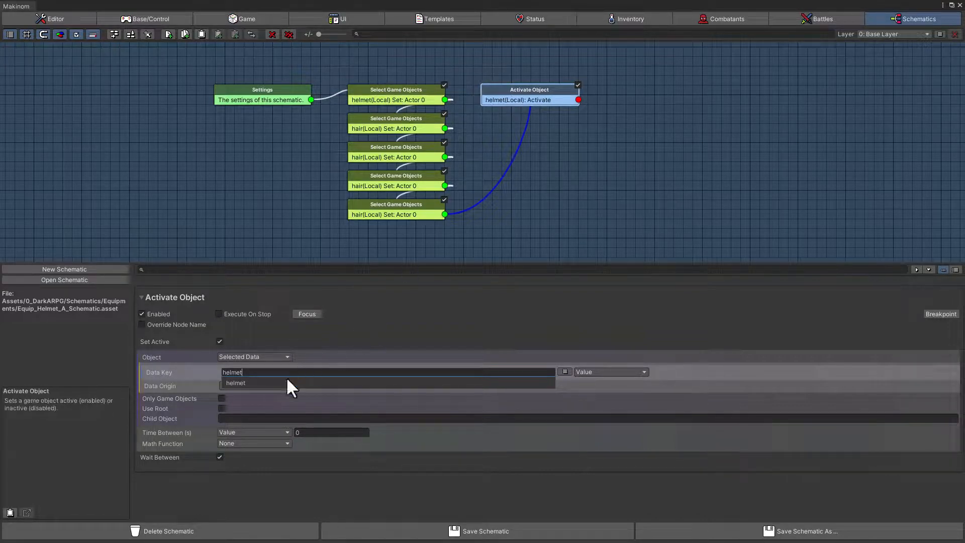
click(646, 412)
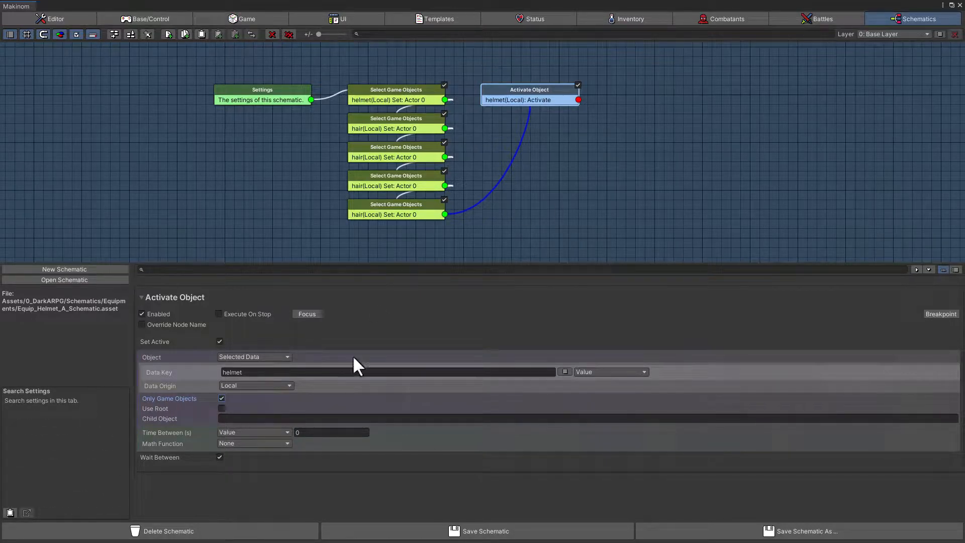
Step: Copy and paste the Activate Object node and connect the first Activate Object node to the pasted copy
right_click(536, 90)
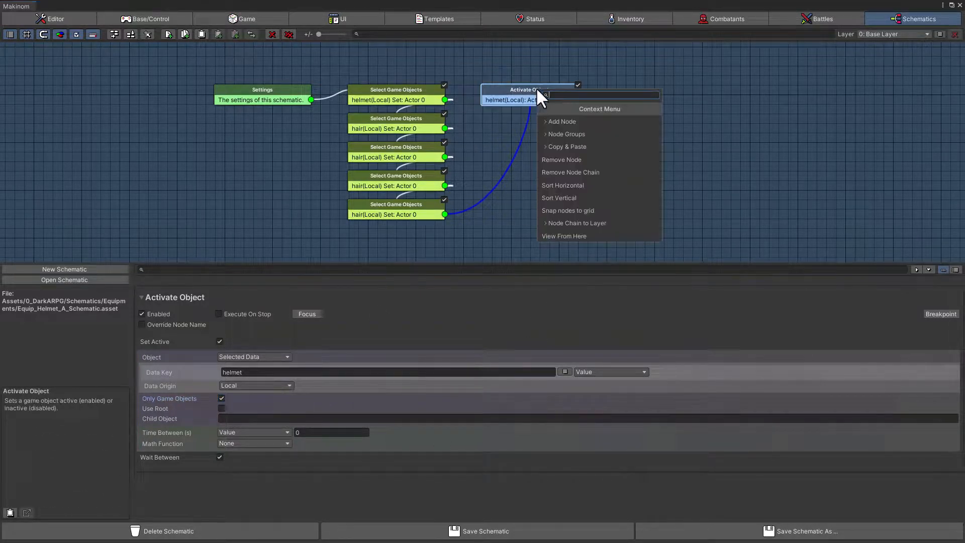
click(557, 147)
click(553, 121)
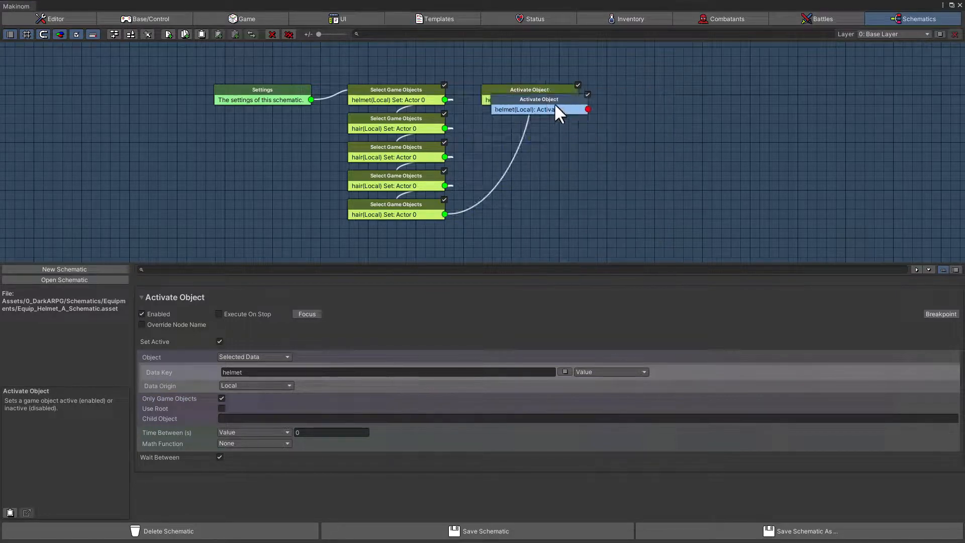
click(550, 125)
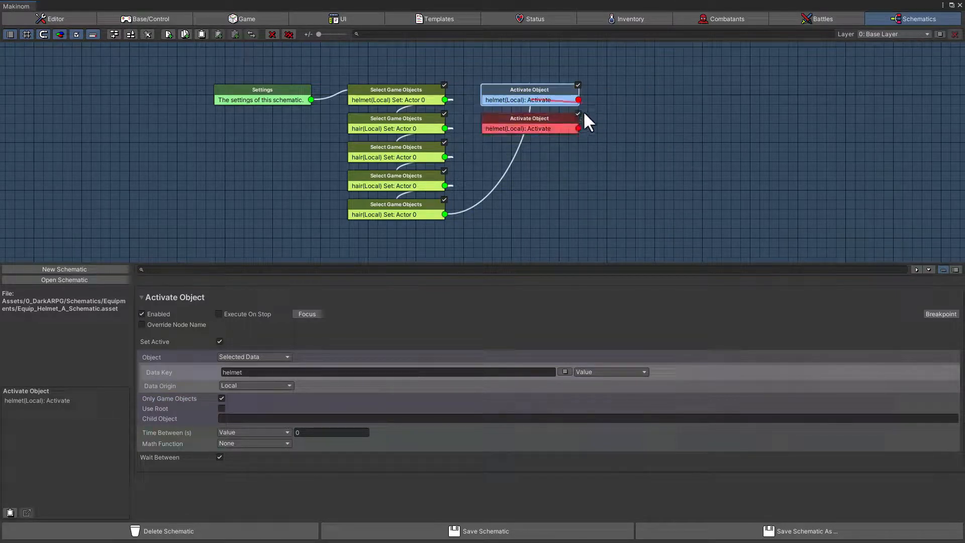
drag(533, 117, 532, 126)
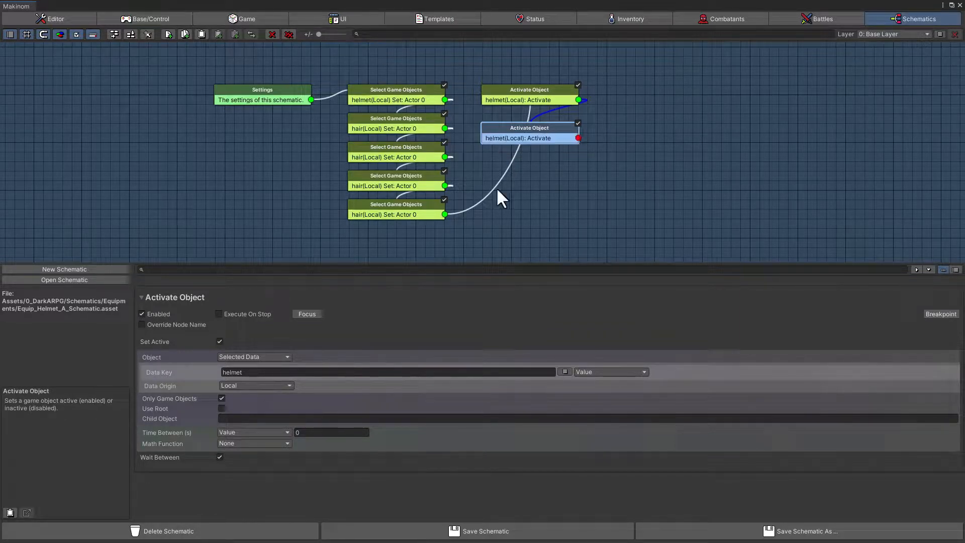
Step: Turn off Set Active on the second Activate Object node, set its Data Key to hair, and save the schematic
click(220, 342)
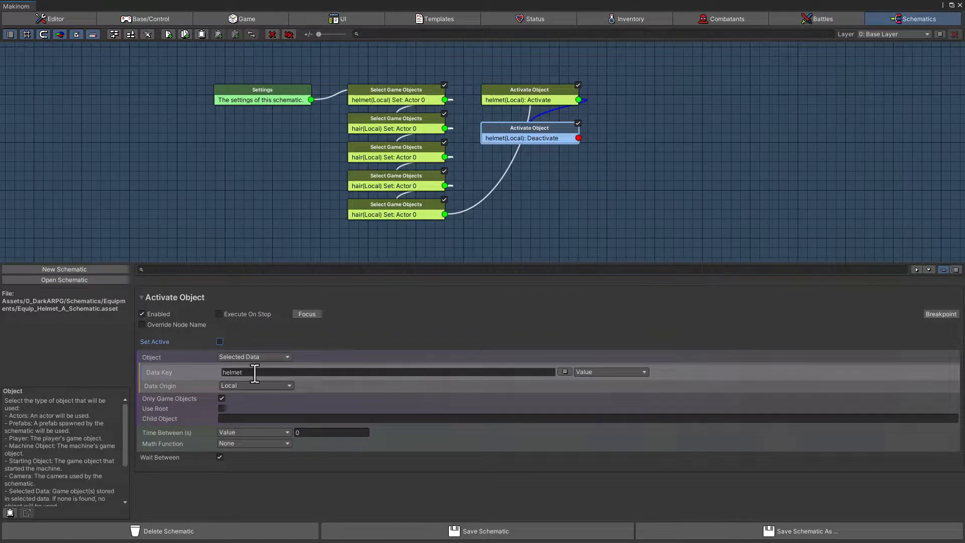
click(278, 373)
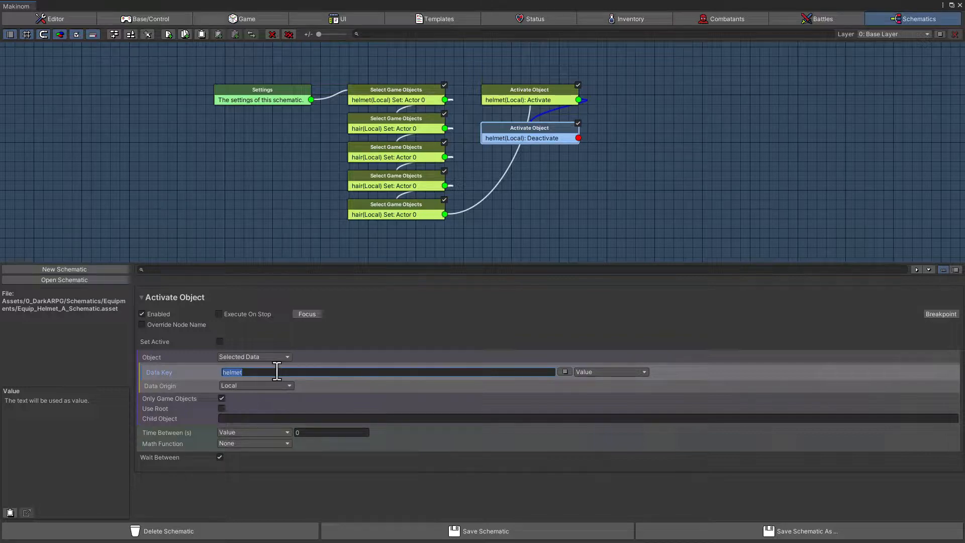
text(hair)
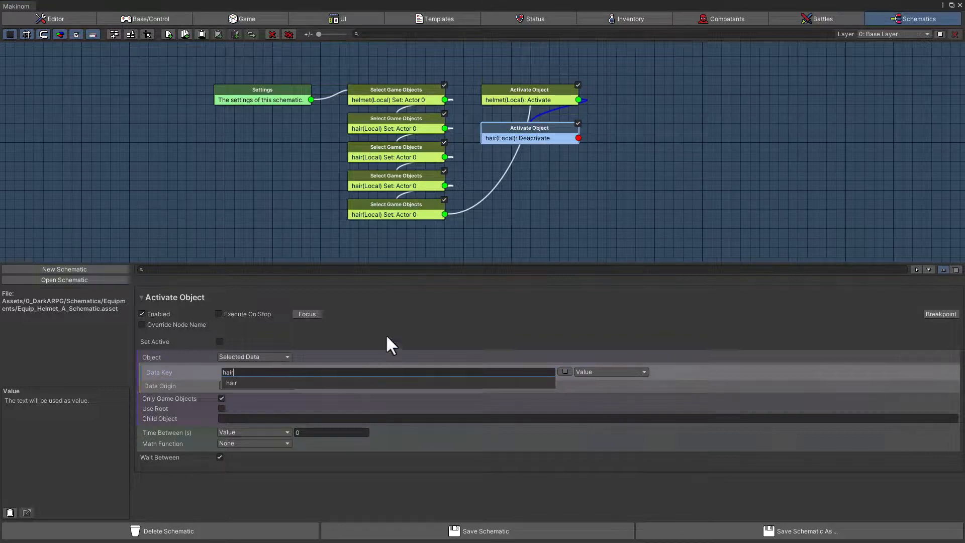
click(386, 337)
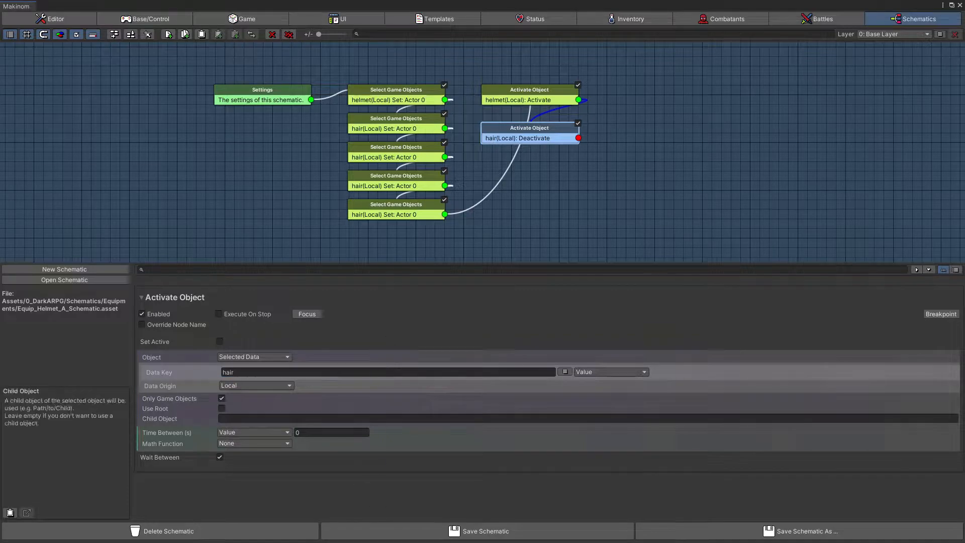
click(498, 532)
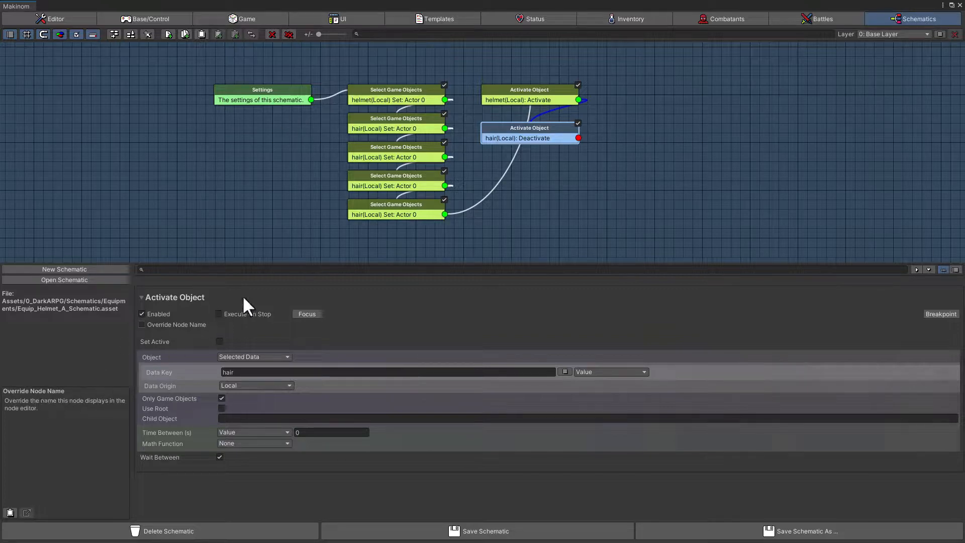
Step: Assign Equip_Helmet_A_Schematic as the Helmet A equipment's Equip Schematic in its level settings and save the settings
click(648, 18)
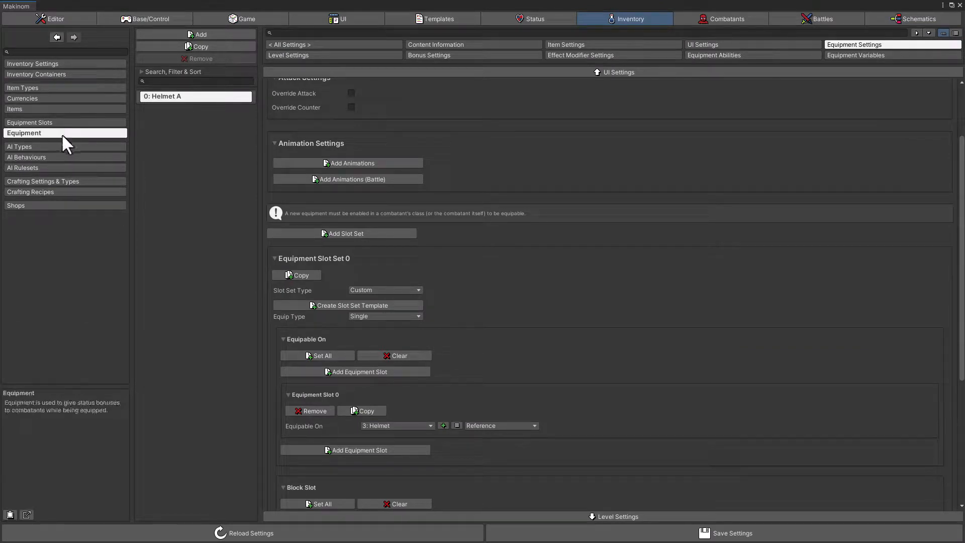
click(337, 54)
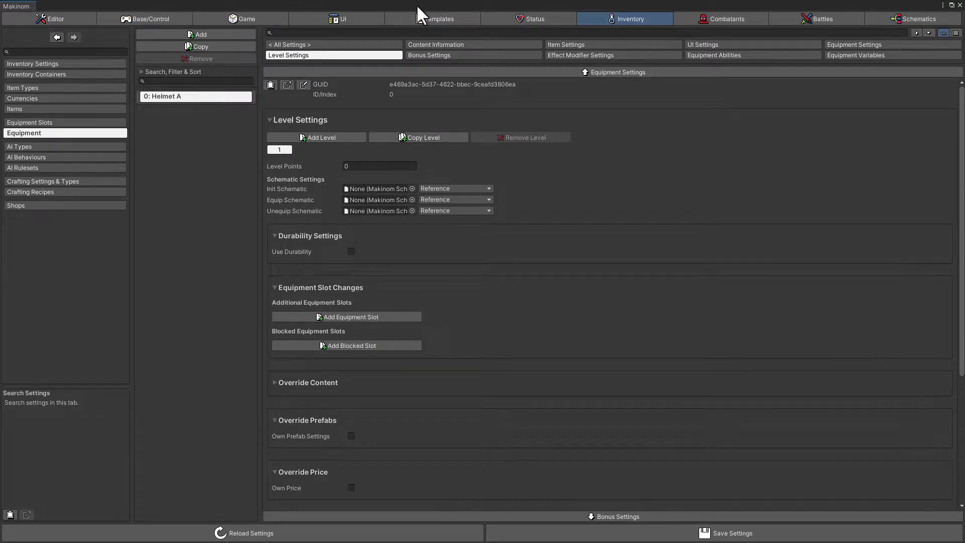
click(412, 199)
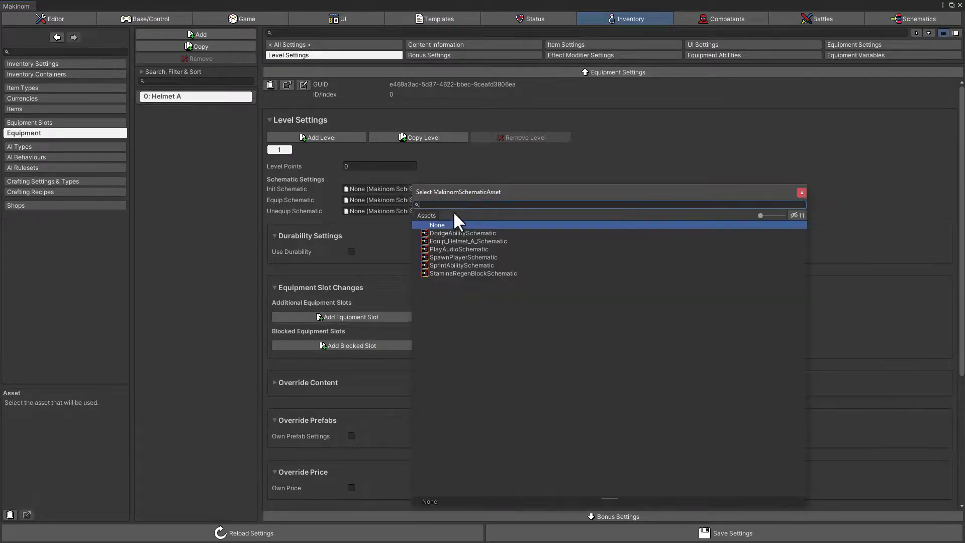
click(445, 241)
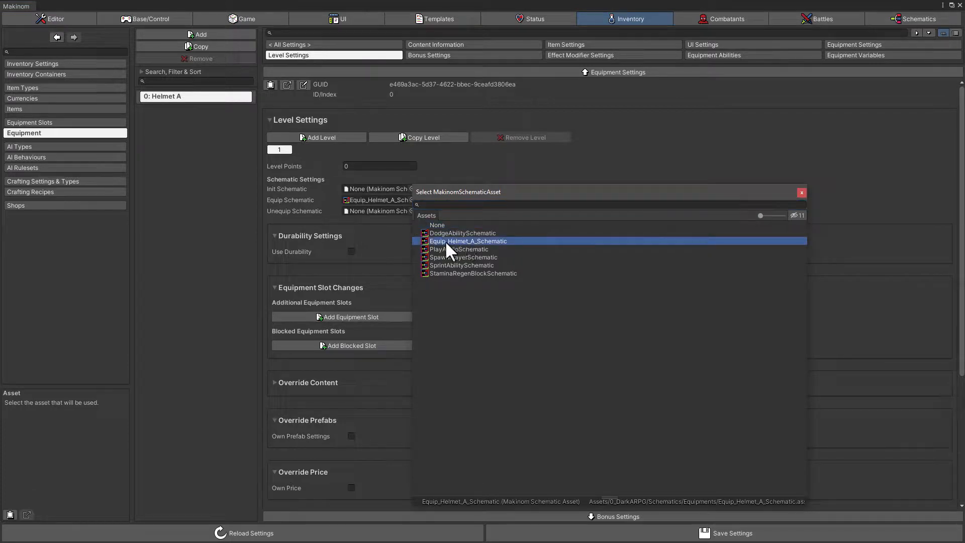
double_click(515, 242)
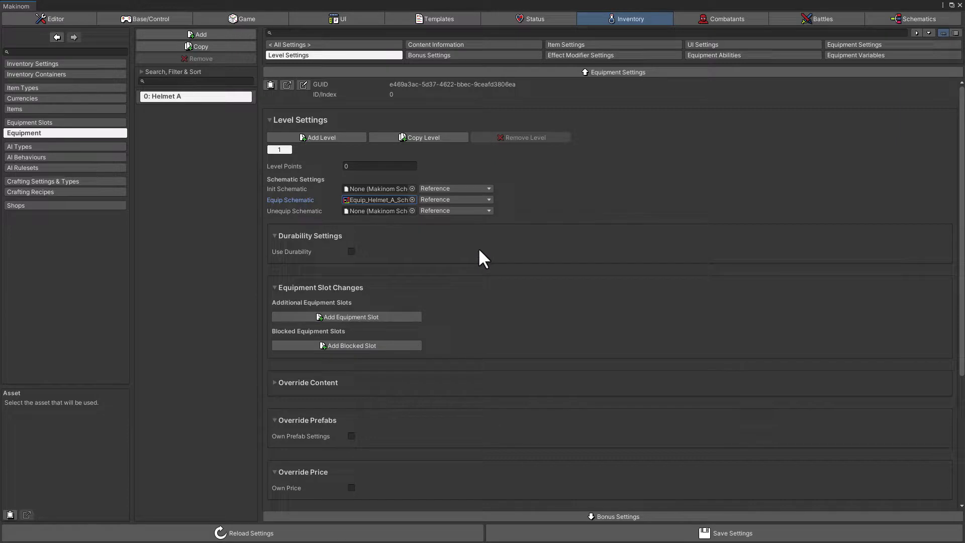
click(622, 535)
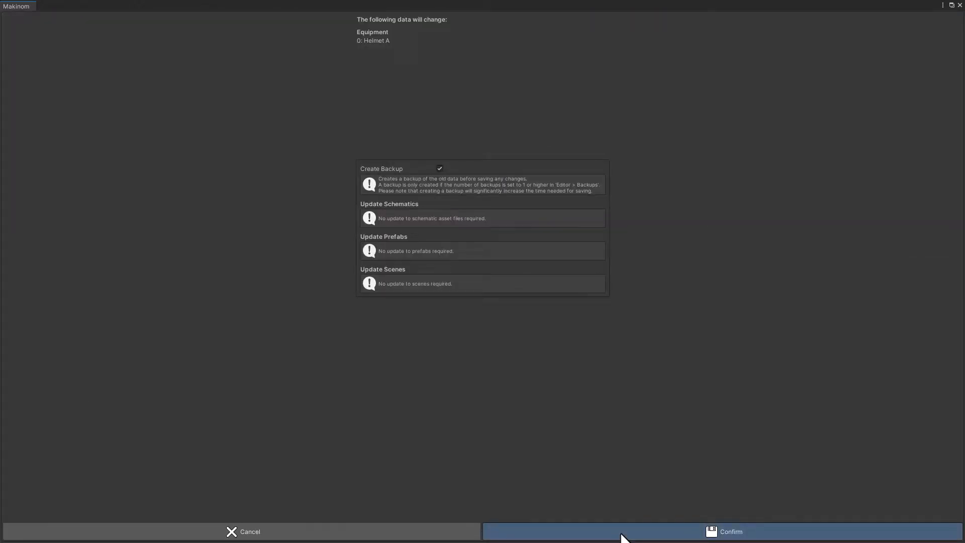
click(621, 535)
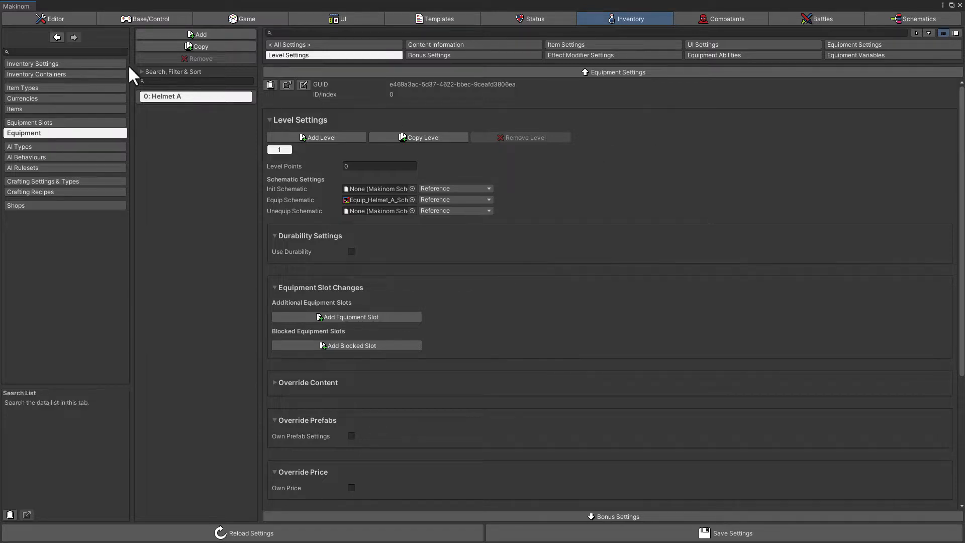
Step: Save the Base/Control input key settings and close the Makinom editor window
click(128, 20)
click(39, 74)
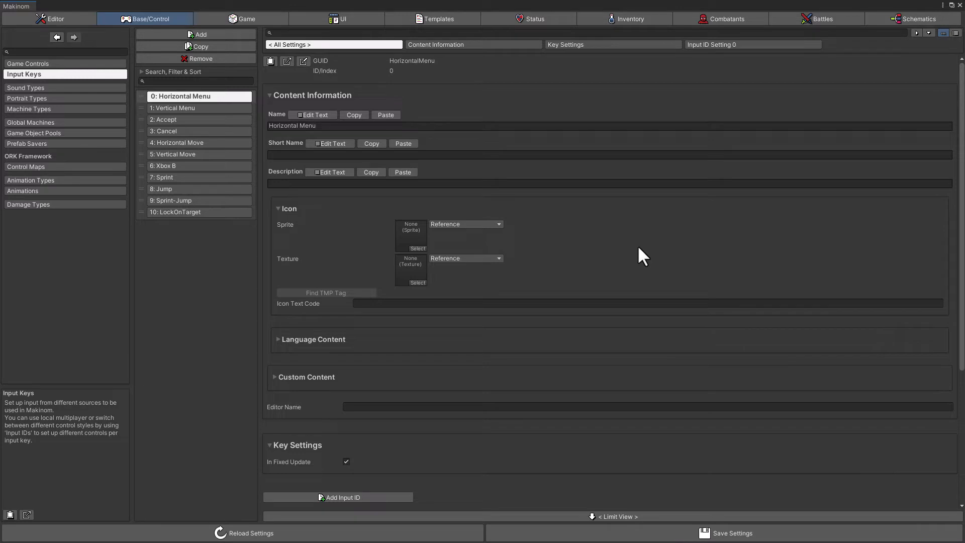
click(694, 532)
click(552, 297)
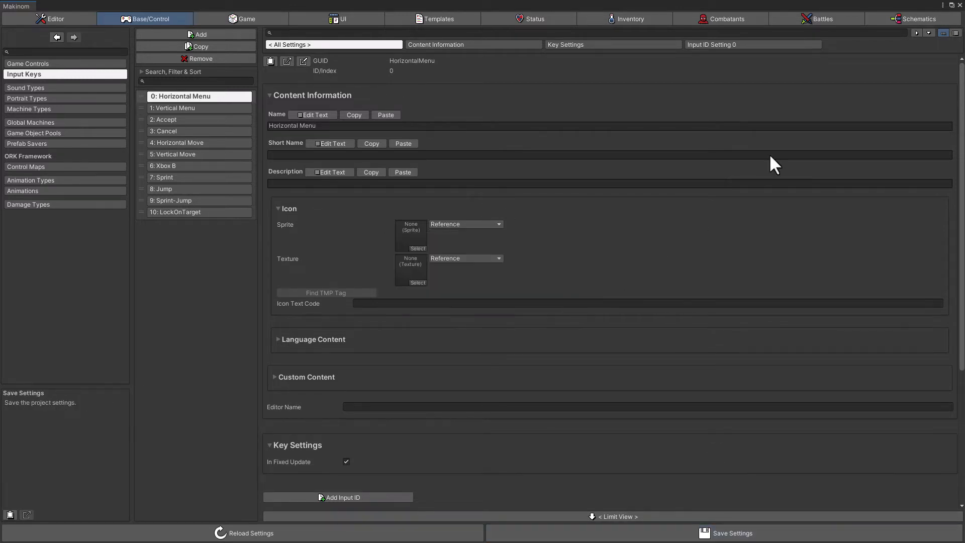
click(960, 5)
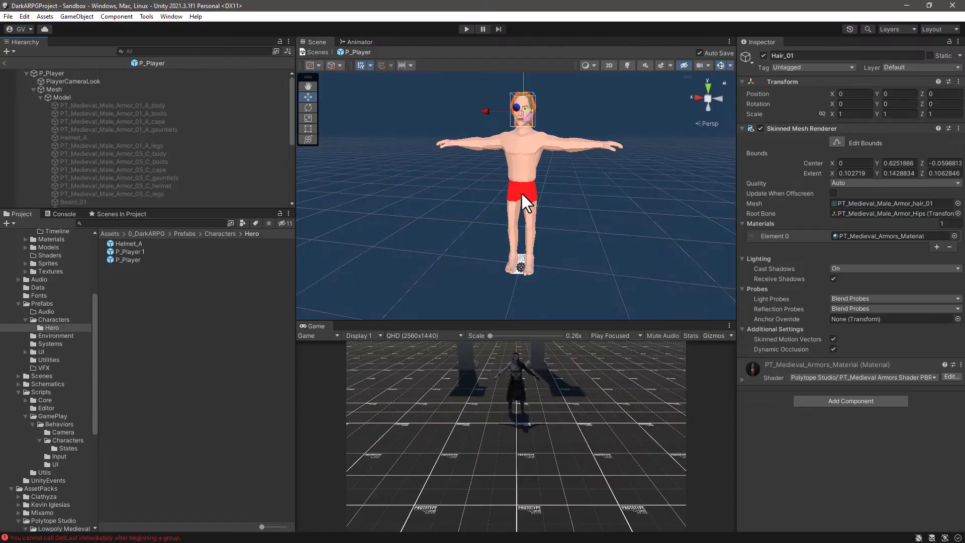